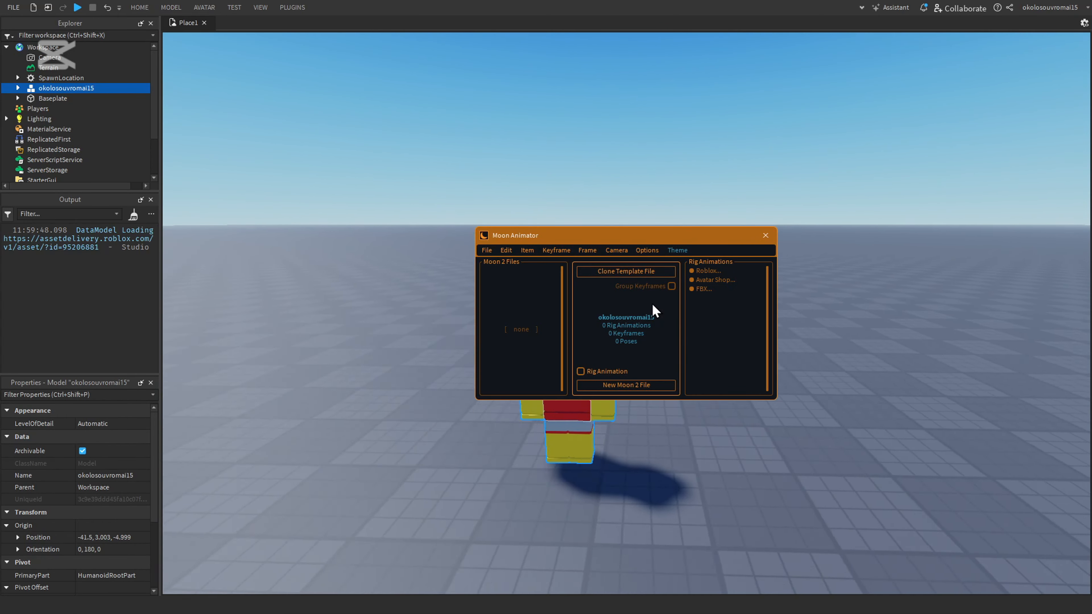
Step: Enable the Rig Animation option and create a new rig animation for the character
{"action": "left_click", "coordinate": [553, 349]}
{"action": "left_click", "coordinate": [541, 366]}
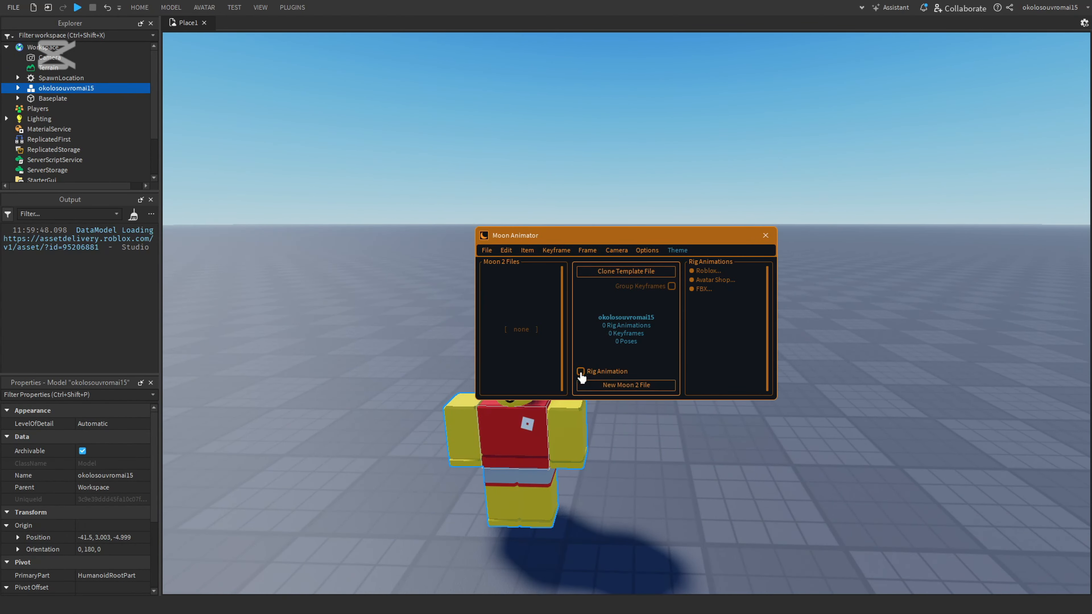
{"action": "left_click", "coordinate": [581, 371]}
{"action": "left_click", "coordinate": [580, 372]}
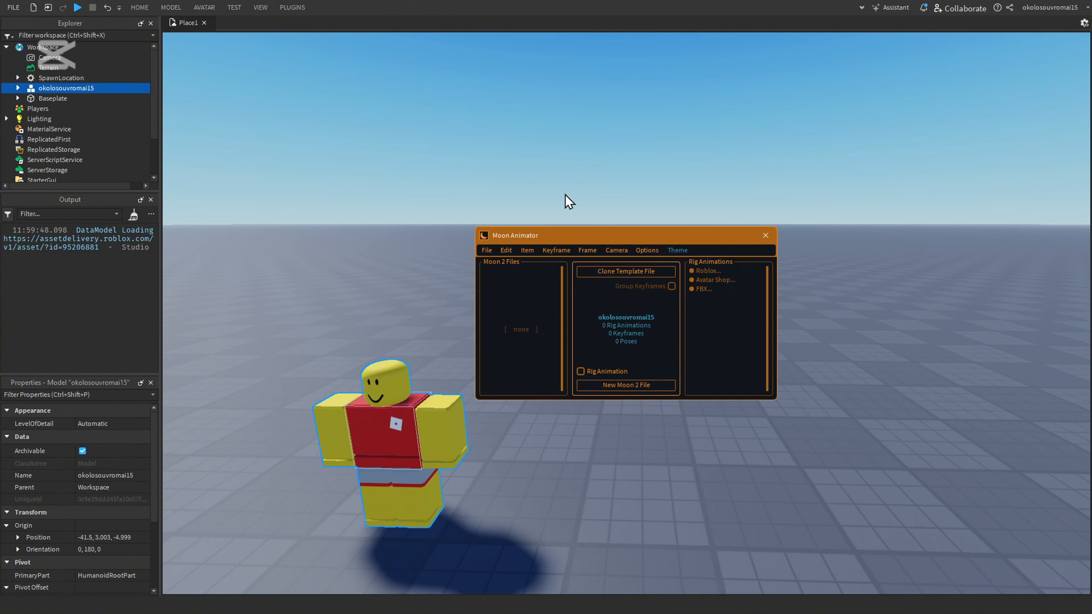
{"action": "left_click", "coordinate": [580, 372]}
{"action": "left_click", "coordinate": [601, 385]}
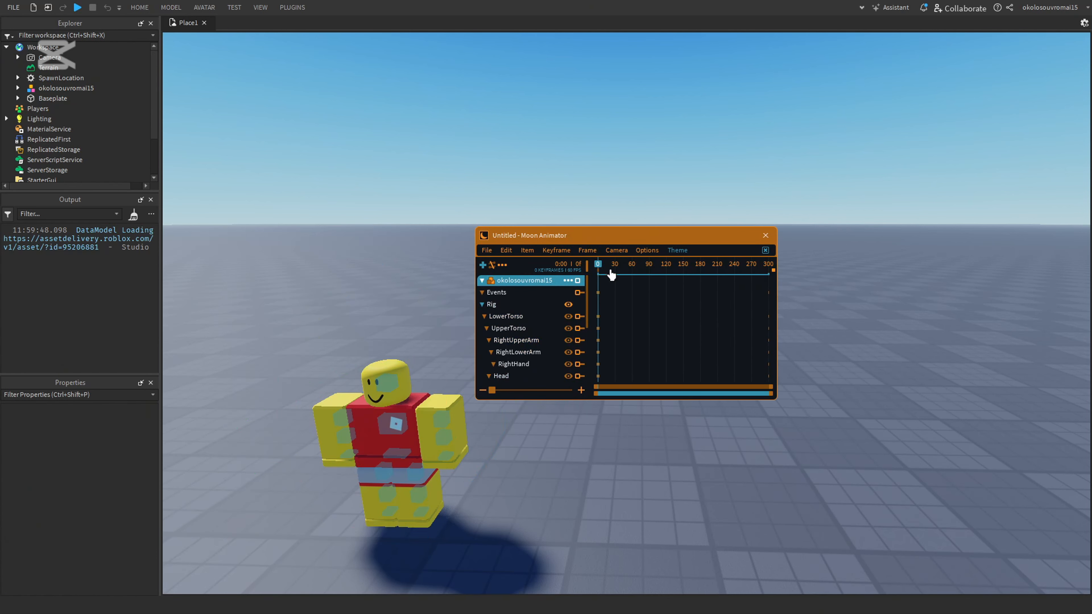
Step: Rotate the character's head at frame 227 to key it, and move the animator window away from the character
{"action": "left_click_drag", "start_coordinate": [598, 268], "coordinate": [727, 267]}
{"action": "left_click", "coordinate": [386, 385]}
{"action": "left_click_drag", "start_coordinate": [363, 245], "coordinate": [412, 161]}
{"action": "right_click_drag", "start_coordinate": [411, 161], "coordinate": [412, 161]}
{"action": "scroll", "coordinate": [412, 161], "scroll_direction": "up", "scroll_amount": 3}
{"action": "scroll", "coordinate": [697, 245], "scroll_direction": "down", "scroll_amount": 4}
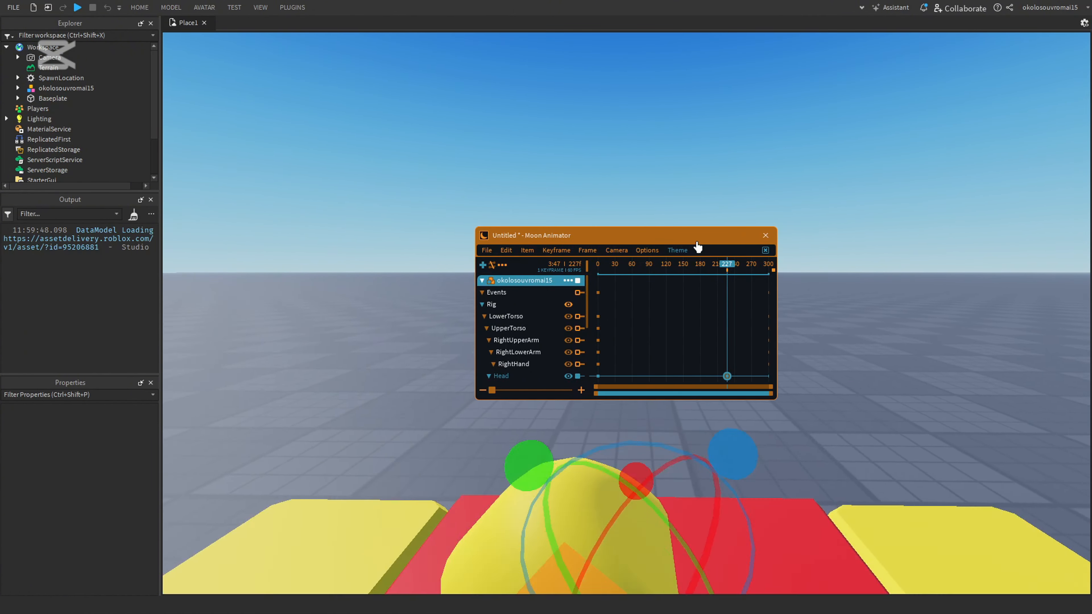
{"action": "right_click_drag", "start_coordinate": [673, 225], "coordinate": [673, 224]}
{"action": "left_click_drag", "start_coordinate": [673, 229], "coordinate": [984, 35]}
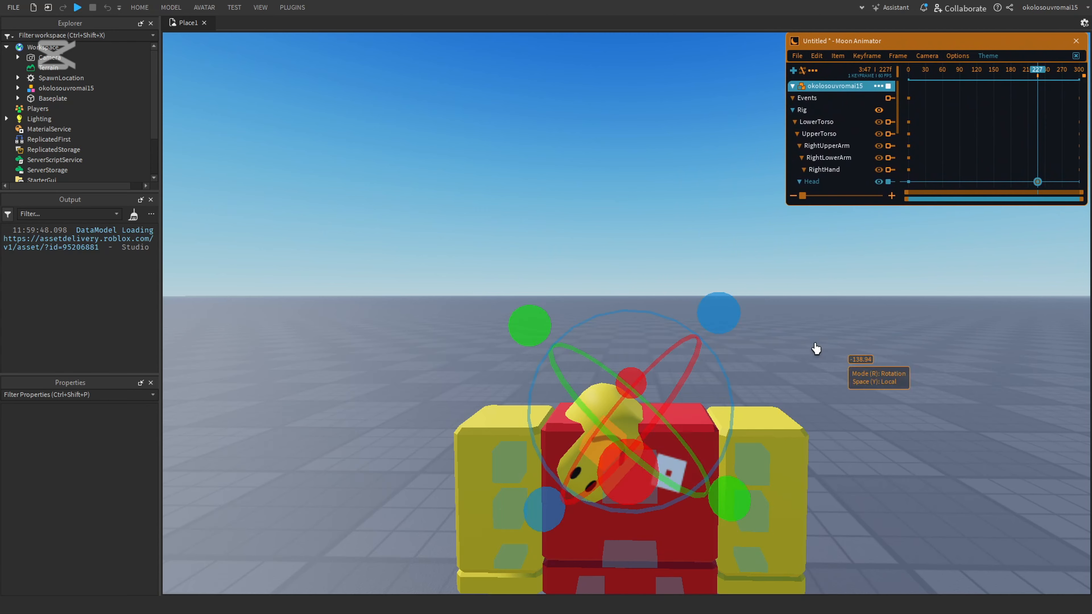
Step: Play back the head animation, then close it and turn off the Rig Animation option
{"action": "key", "text": "space"}
{"action": "key", "text": "space"}
{"action": "left_click", "coordinate": [816, 56]}
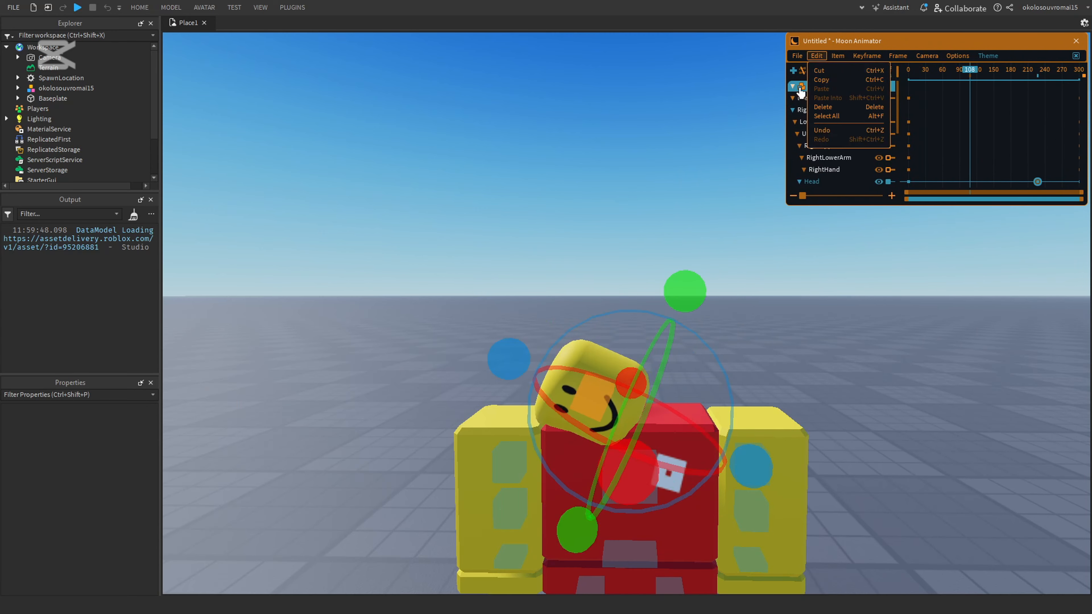
{"action": "left_click", "coordinate": [797, 56]}
{"action": "left_click", "coordinate": [832, 99]}
{"action": "left_click", "coordinate": [889, 165]}
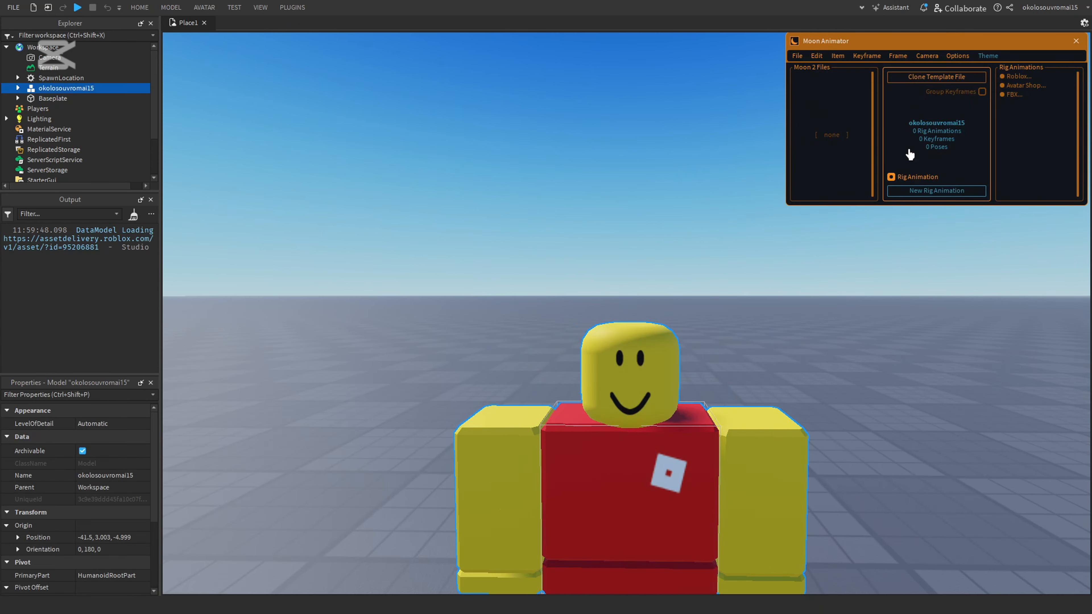
Step: Insert a block part on the baseplate beside the character and deselect it
{"action": "key", "text": "e"}
{"action": "key", "text": "q"}
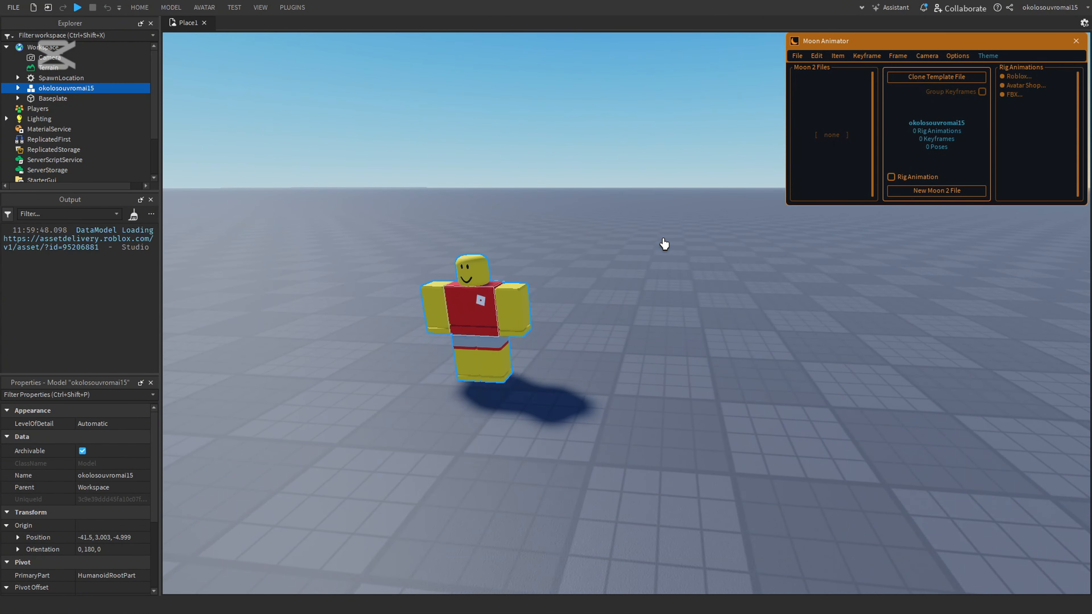
{"action": "key", "text": "a"}
{"action": "key", "text": "d"}
{"action": "key", "text": "s"}
{"action": "key", "text": "w"}
{"action": "key", "text": "s"}
{"action": "key", "text": "a"}
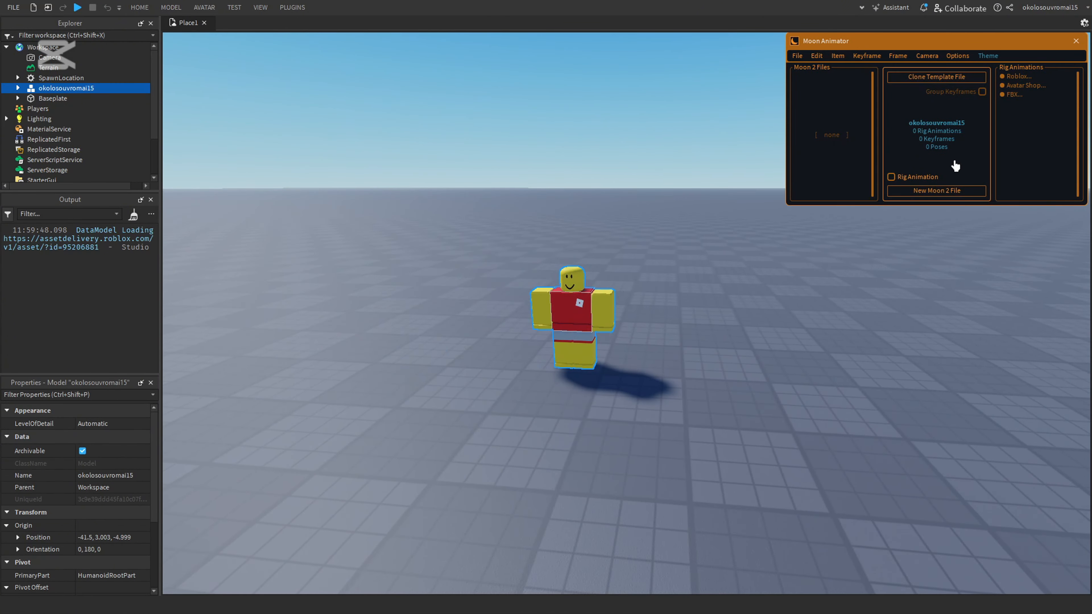
{"action": "key", "text": "s"}
{"action": "key", "text": "d"}
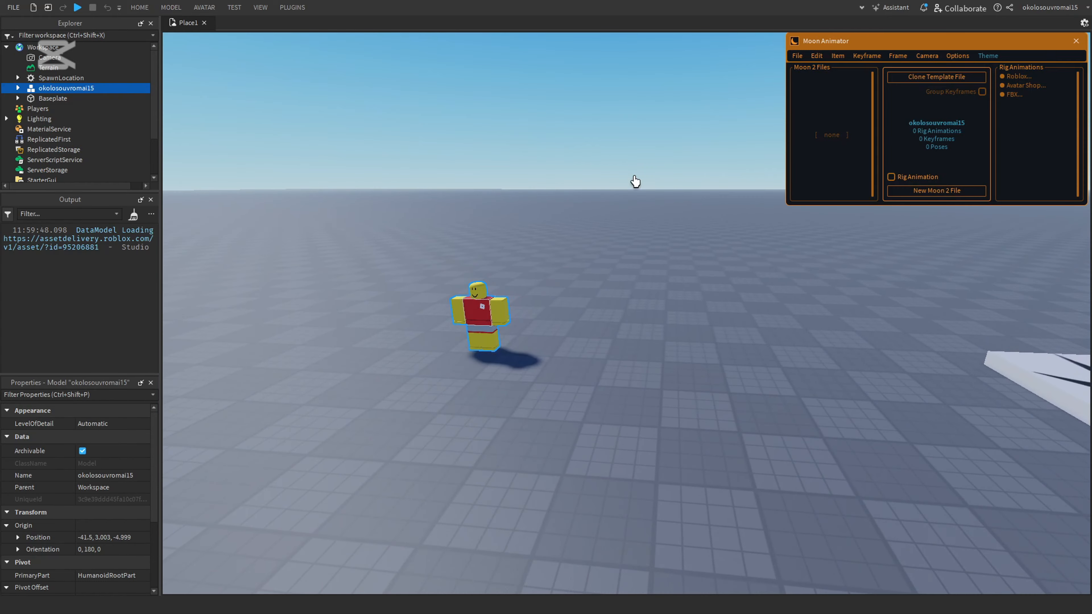
{"action": "key", "text": "a"}
{"action": "right_click_drag", "start_coordinate": [635, 181], "coordinate": [425, 292]}
{"action": "key", "text": "w"}
{"action": "key", "text": "s"}
{"action": "right_click_drag", "start_coordinate": [703, 314], "coordinate": [677, 424]}
{"action": "key", "text": "w"}
{"action": "key", "text": "s"}
{"action": "key", "text": "d"}
{"action": "left_click", "coordinate": [141, 8]}
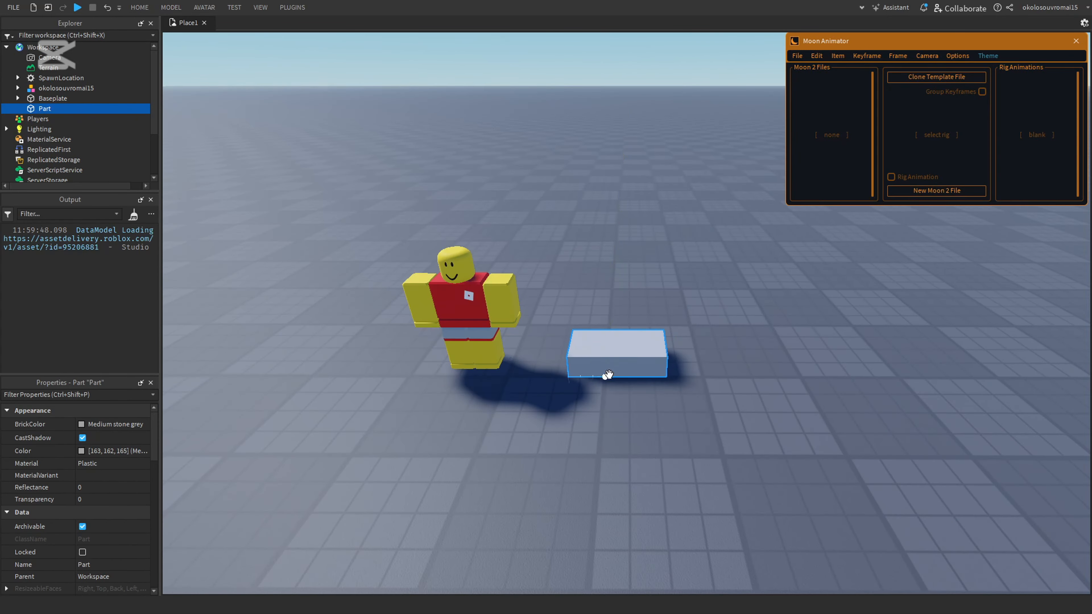
{"action": "left_click", "coordinate": [791, 256]}
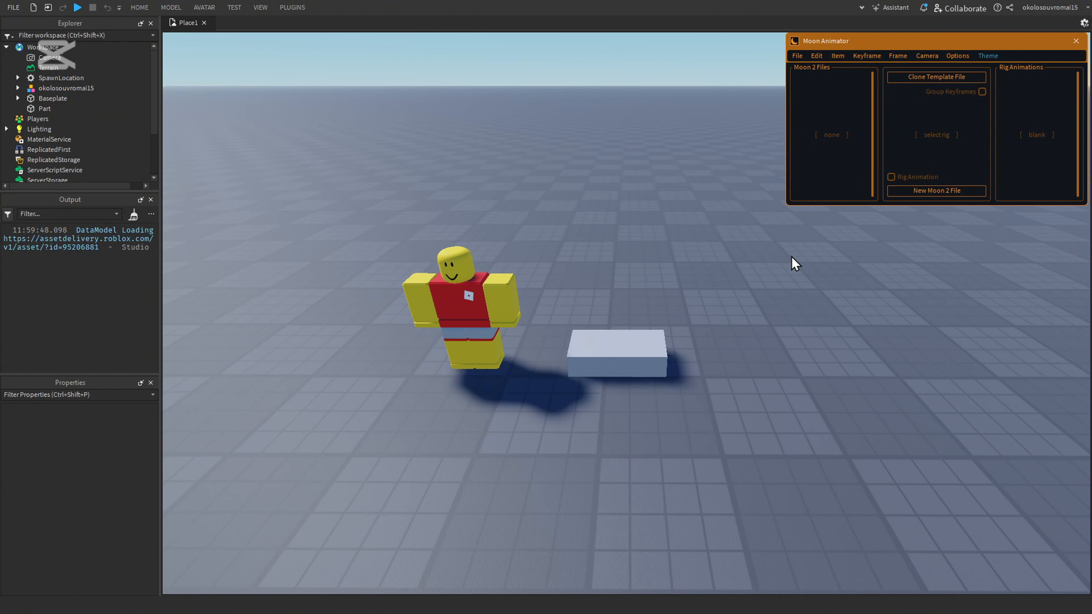
Step: Create a new Moon 2 file and add the character to it as an item with the Rig property
{"action": "left_click_drag", "start_coordinate": [902, 40], "coordinate": [855, 76]}
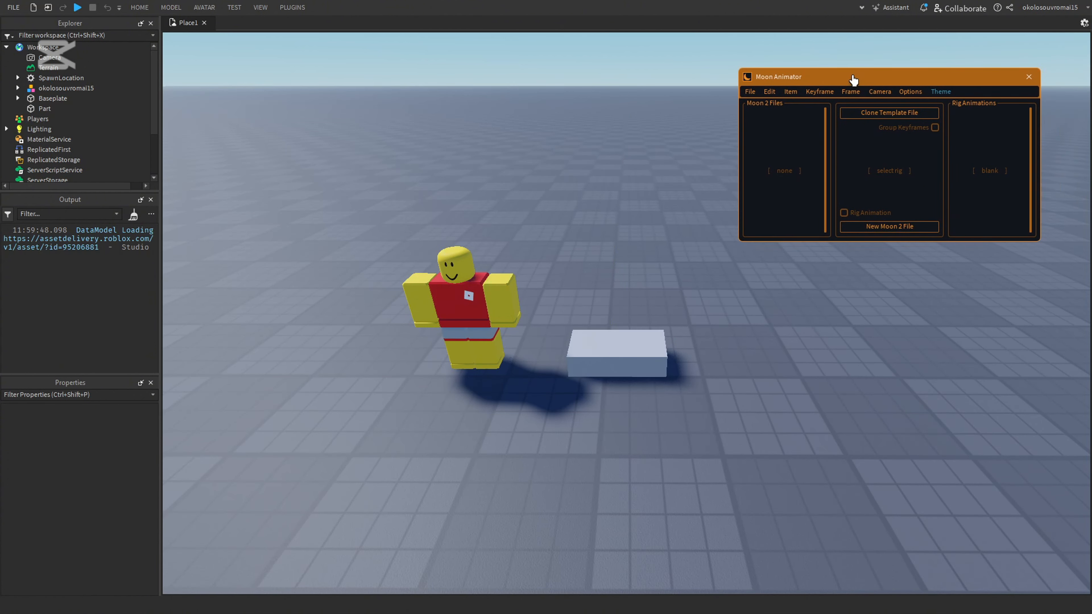
{"action": "left_click", "coordinate": [898, 232]}
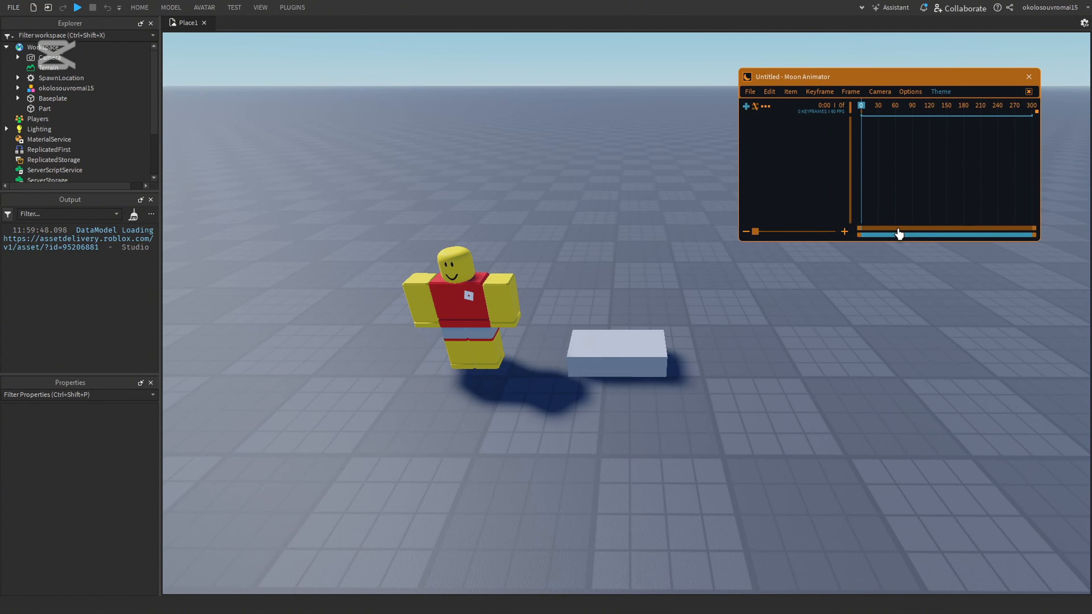
{"action": "left_click", "coordinate": [747, 108]}
{"action": "left_click_drag", "start_coordinate": [768, 121], "coordinate": [492, 72]}
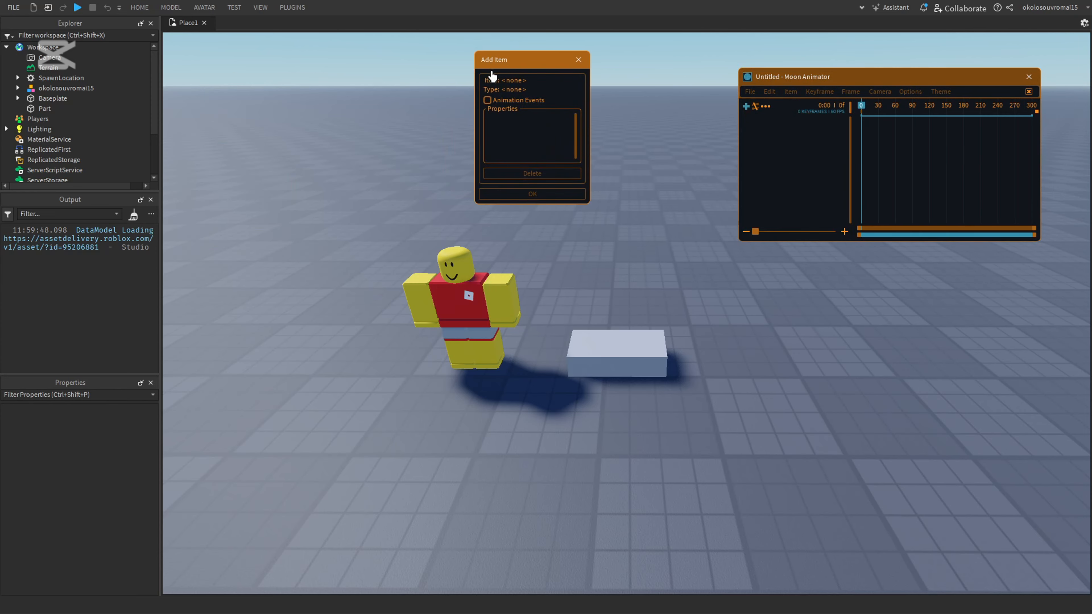
{"action": "left_click", "coordinate": [462, 308]}
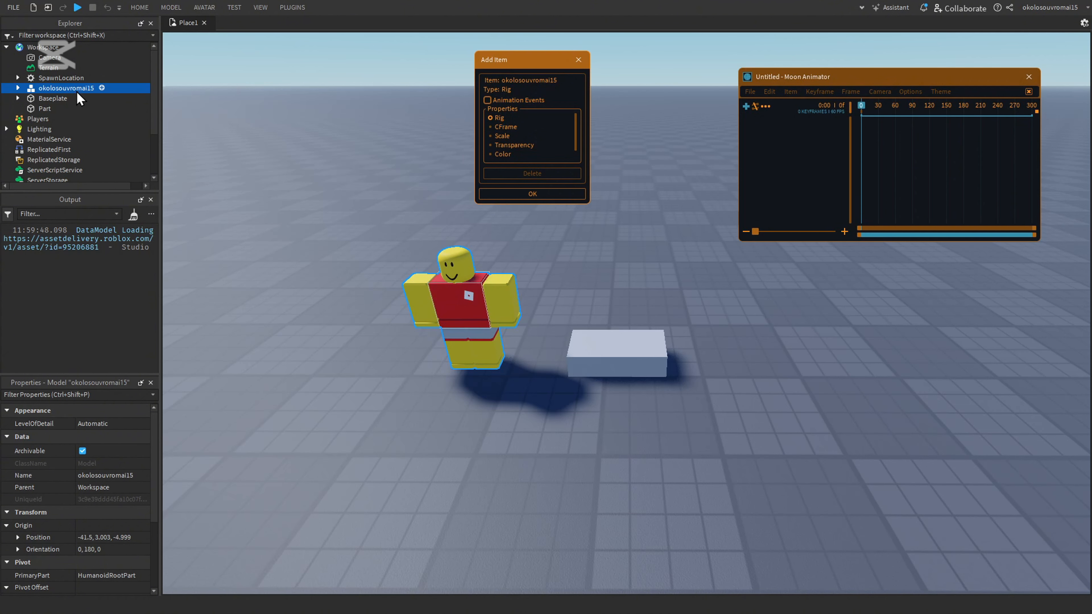
{"action": "left_click", "coordinate": [18, 88]}
{"action": "scroll", "coordinate": [35, 107], "scroll_direction": "down", "scroll_amount": 5}
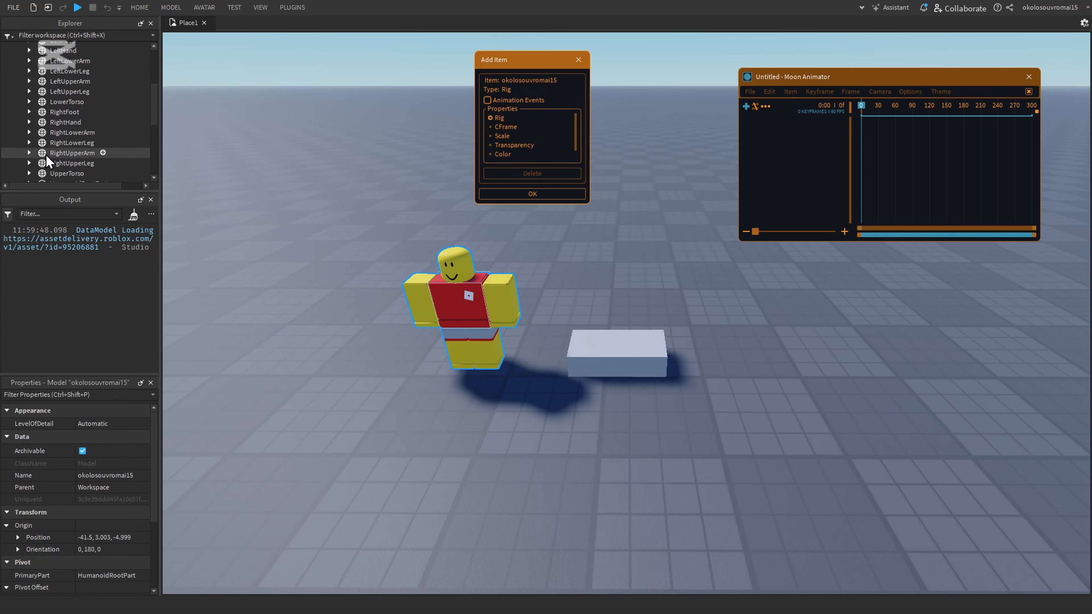
{"action": "left_click", "coordinate": [531, 195]}
Step: Try moving the character's LowerTorso sideways in Position mode, then undo the move
{"action": "key", "text": "f"}
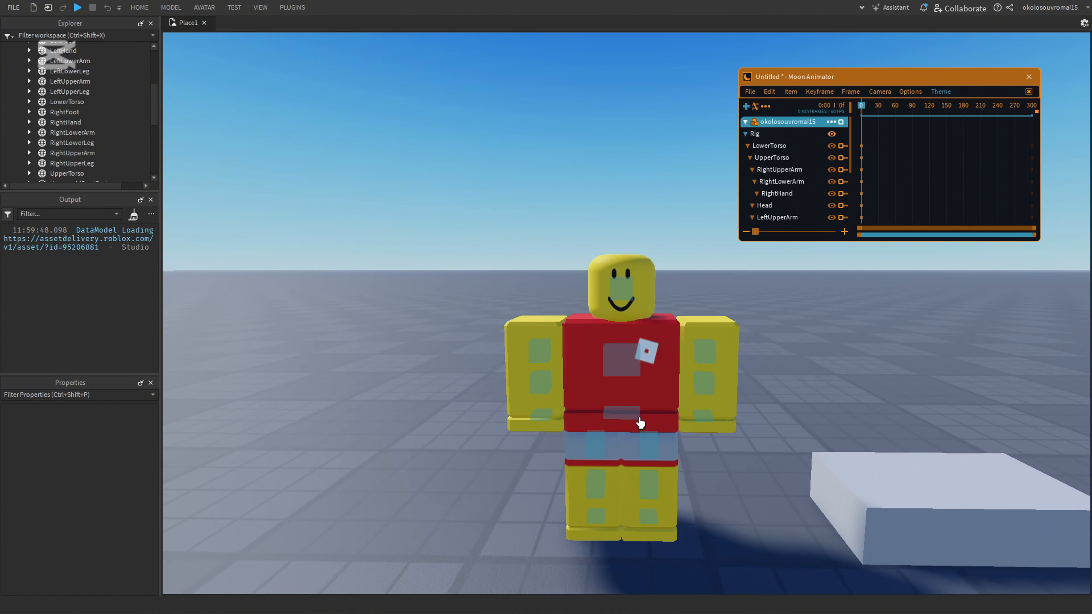
{"action": "left_click", "coordinate": [636, 417]}
{"action": "key", "text": "t"}
{"action": "key", "text": "t"}
{"action": "key", "text": "r"}
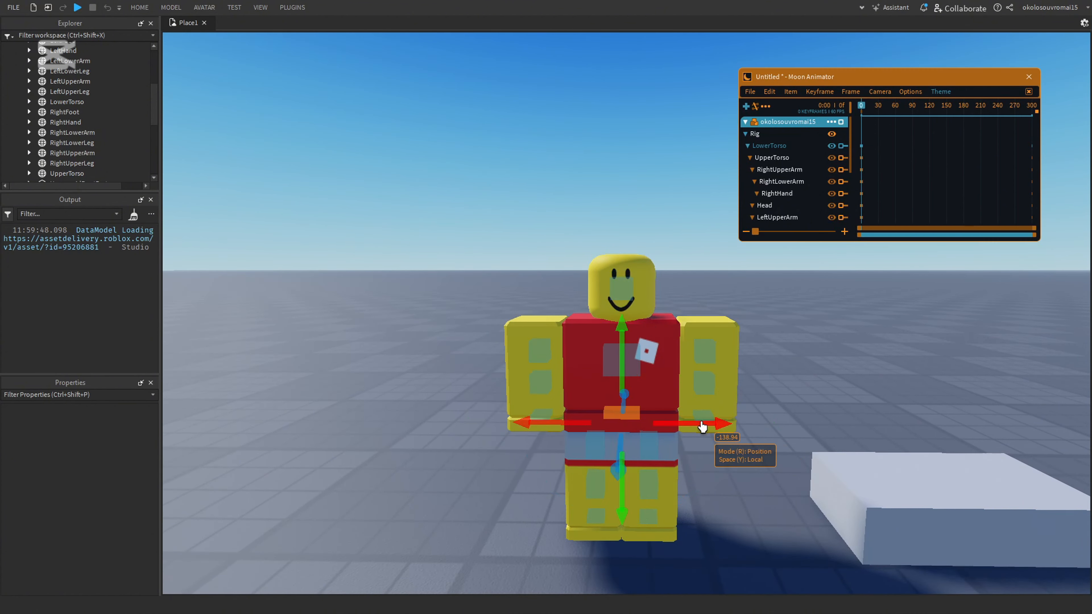
{"action": "left_click_drag", "start_coordinate": [701, 424], "coordinate": [423, 482]}
{"action": "key", "text": "ctrl+z"}
Step: Try rotating the character's RightUpperArm outward by about 24 degrees, then undo the rotation
{"action": "left_click", "coordinate": [554, 353]}
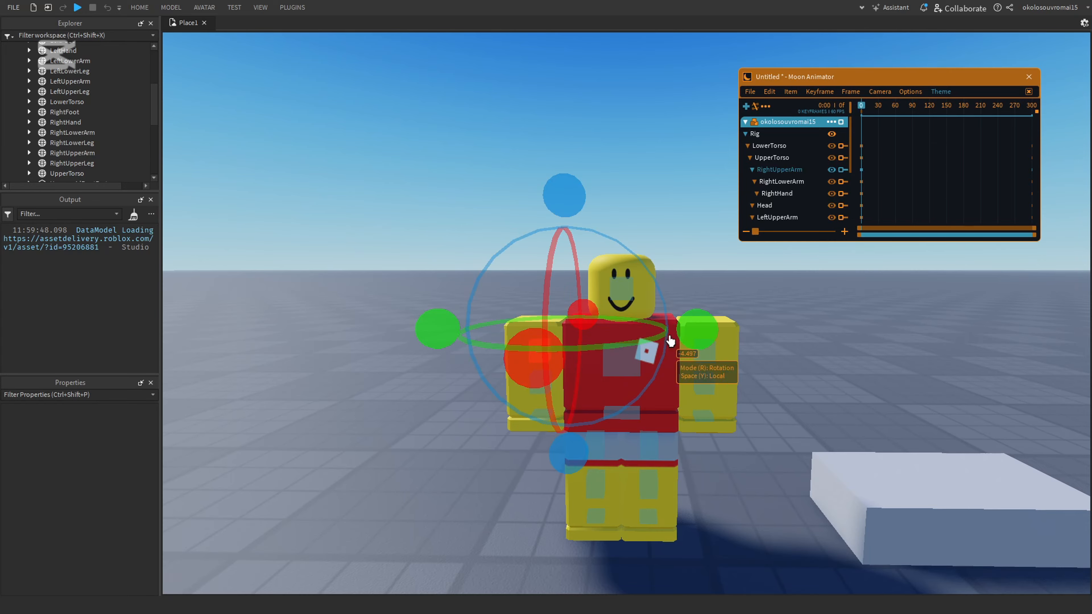
{"action": "left_click_drag", "start_coordinate": [670, 341], "coordinate": [669, 159]}
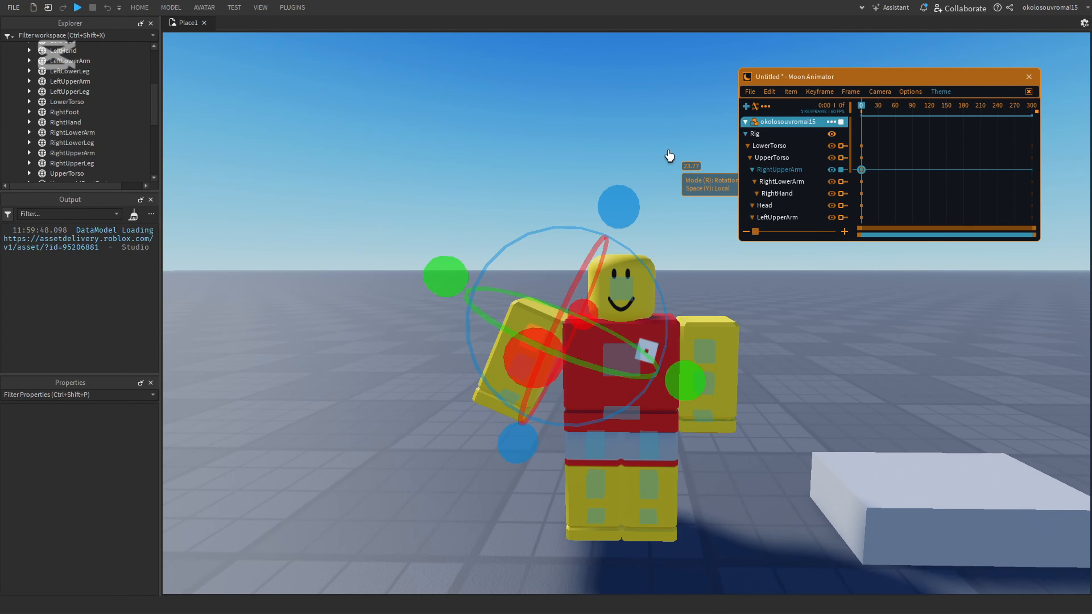
{"action": "key", "text": "ctrl+z"}
Step: Add the block part to the animation as an item with the CFrame, Size and Color properties
{"action": "scroll", "coordinate": [512, 277], "scroll_direction": "down", "scroll_amount": 3}
{"action": "right_click_drag", "start_coordinate": [511, 277], "coordinate": [511, 278]}
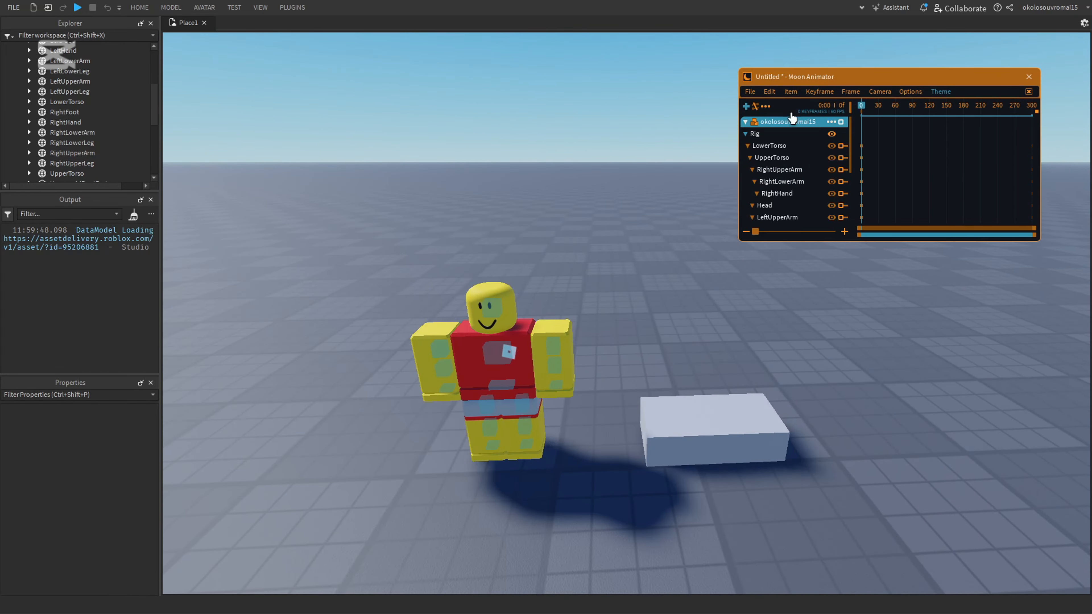
{"action": "left_click", "coordinate": [748, 108]}
{"action": "left_click", "coordinate": [675, 422]}
{"action": "left_click_drag", "start_coordinate": [780, 79], "coordinate": [515, 80]}
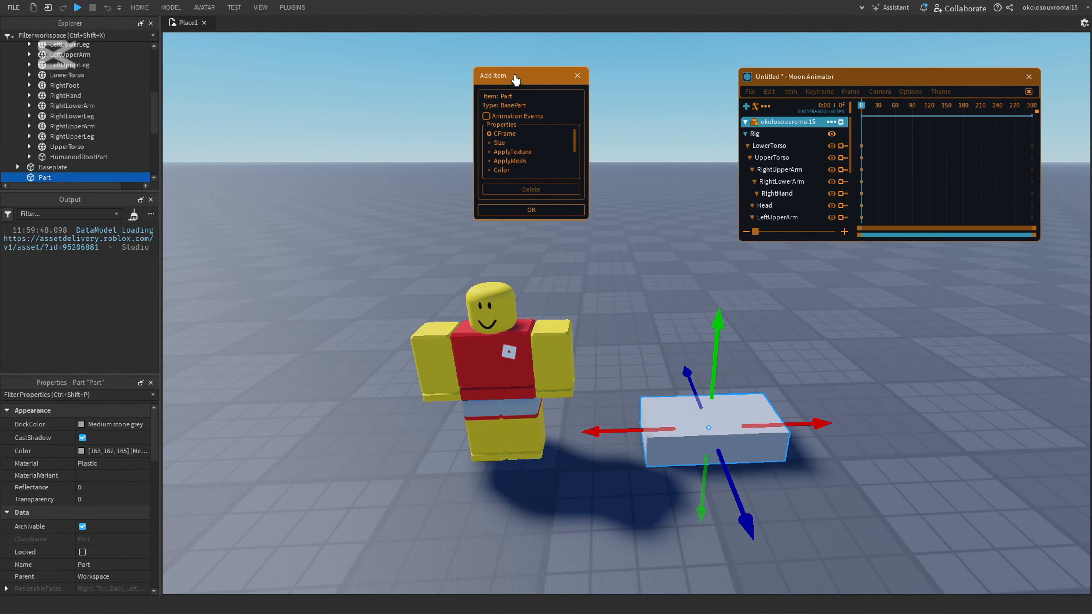
{"action": "scroll", "coordinate": [521, 151], "scroll_direction": "down", "scroll_amount": 1}
{"action": "scroll", "coordinate": [522, 164], "scroll_direction": "up", "scroll_amount": 1}
{"action": "left_click", "coordinate": [531, 209]}
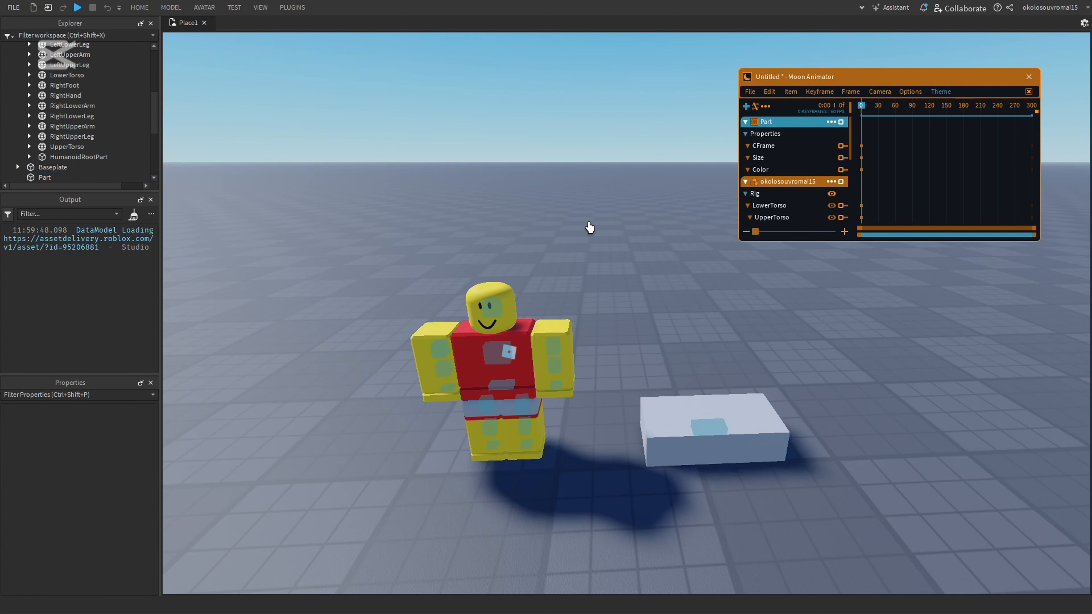
{"action": "scroll", "coordinate": [541, 339], "scroll_direction": "down", "scroll_amount": 3}
{"action": "scroll", "coordinate": [541, 336], "scroll_direction": "up", "scroll_amount": 5}
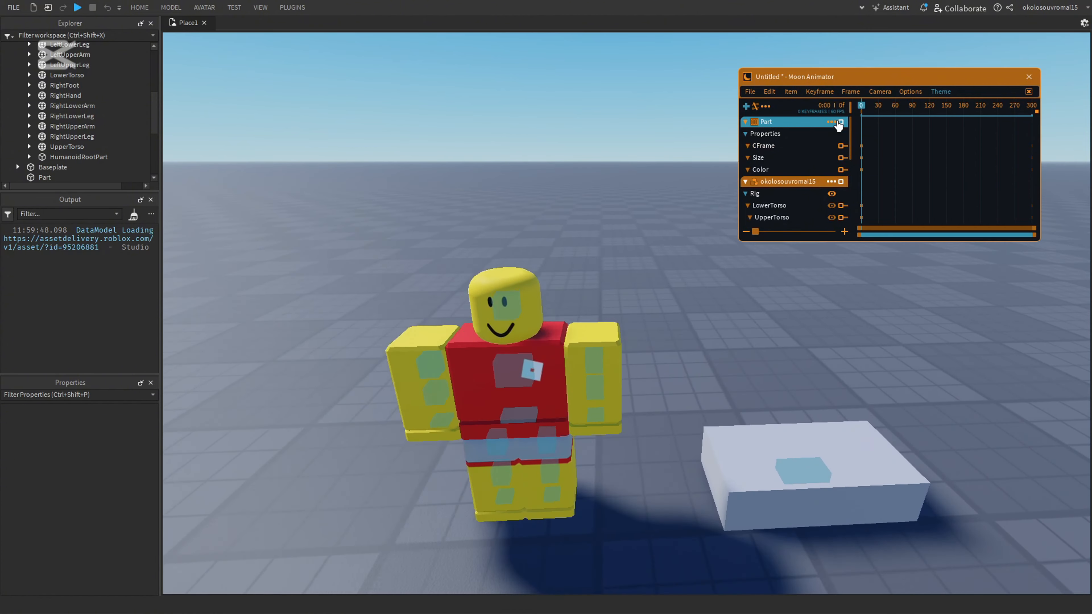
{"action": "scroll", "coordinate": [575, 224], "scroll_direction": "down", "scroll_amount": 2}
{"action": "right_click_drag", "start_coordinate": [582, 221], "coordinate": [580, 196]}
{"action": "scroll", "coordinate": [563, 301], "scroll_direction": "up", "scroll_amount": 1}
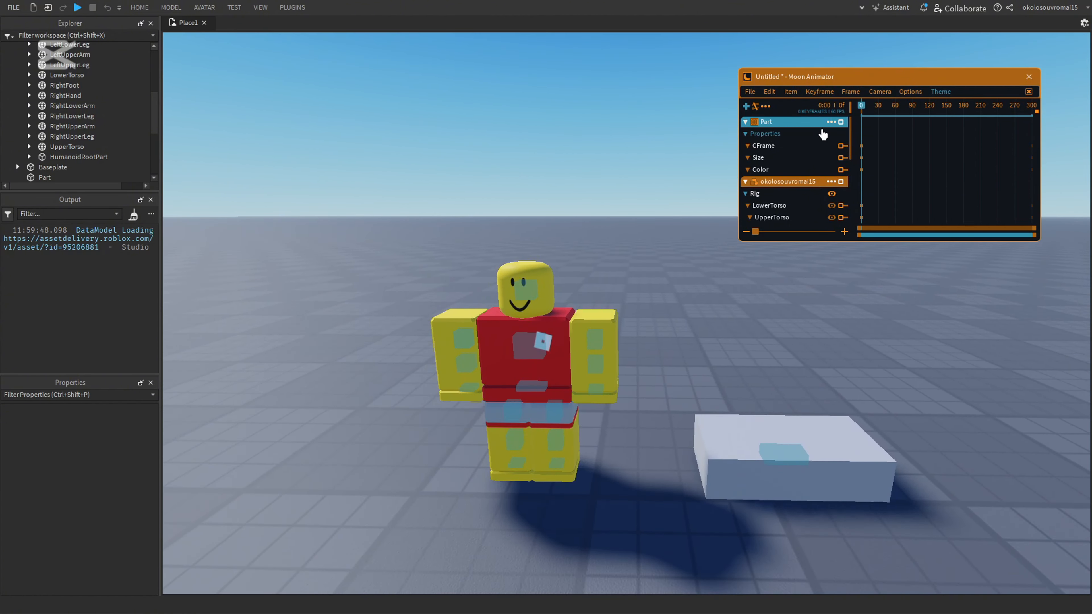
Step: Move the animator window closer to the middle of the viewport and reduce its height
{"action": "left_click_drag", "start_coordinate": [840, 76], "coordinate": [684, 41]}
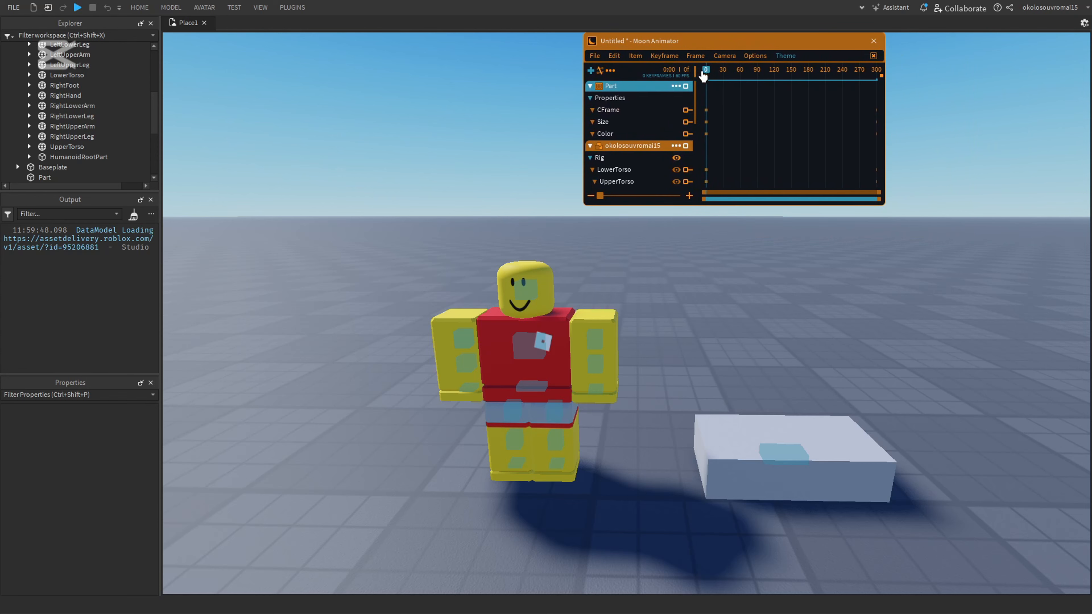
{"action": "left_click_drag", "start_coordinate": [707, 75], "coordinate": [602, 126]}
{"action": "left_click_drag", "start_coordinate": [737, 35], "coordinate": [746, 73]}
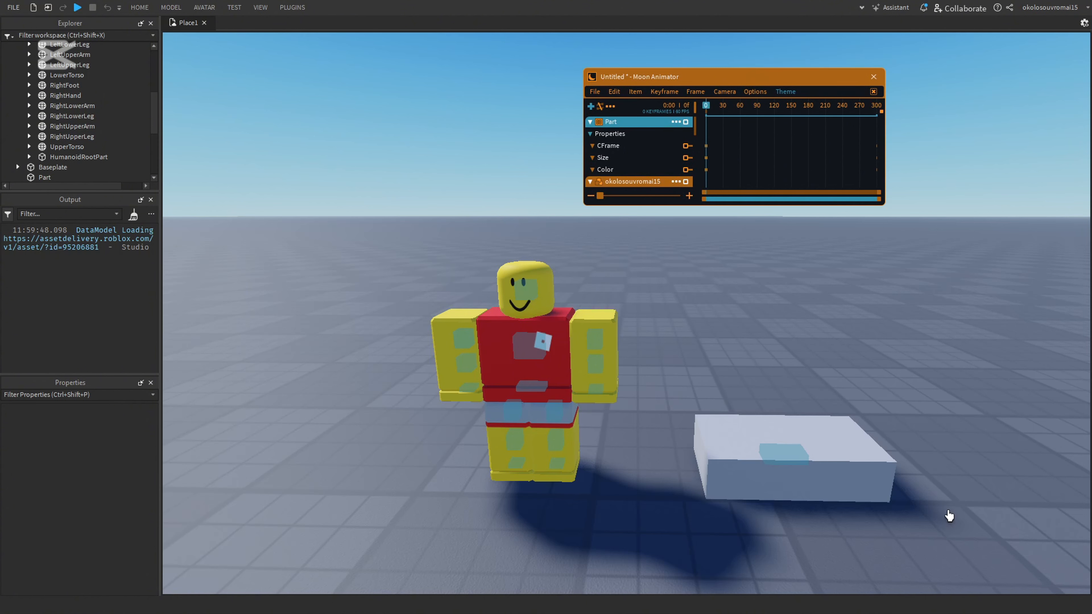
{"action": "left_click_drag", "start_coordinate": [707, 112], "coordinate": [583, 121]}
{"action": "left_click", "coordinate": [528, 353]}
{"action": "key", "text": "plus"}
{"action": "left_click", "coordinate": [678, 254]}
{"action": "left_click", "coordinate": [793, 181]}
{"action": "key", "text": "Delete"}
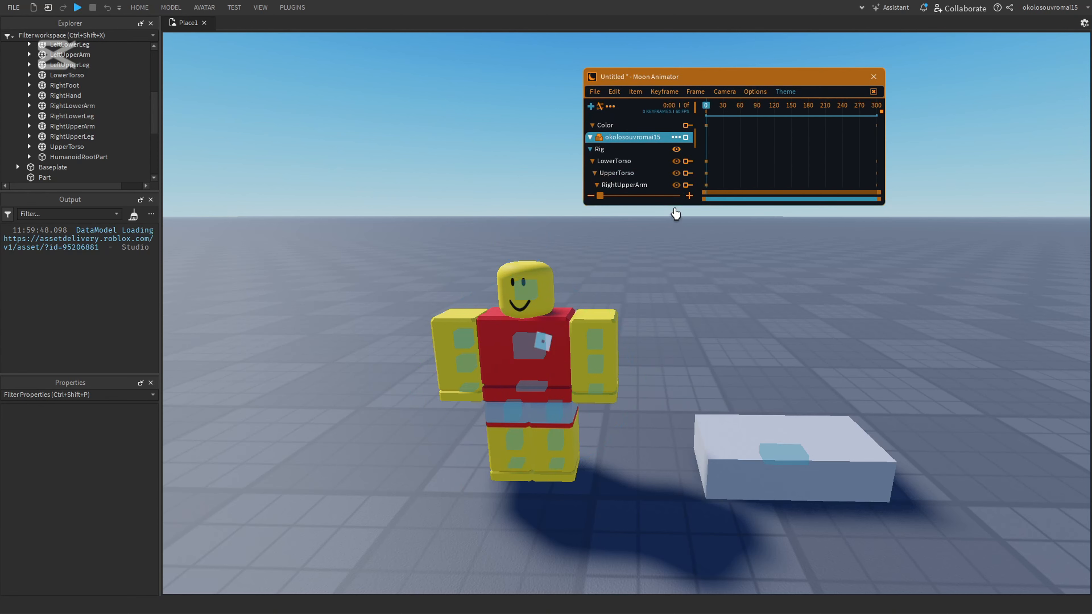
Step: Enlarge the animator window to widen the timeline and fit more body-part tracks, keeping the character's head uncovered
{"action": "left_click_drag", "start_coordinate": [674, 209], "coordinate": [666, 291]}
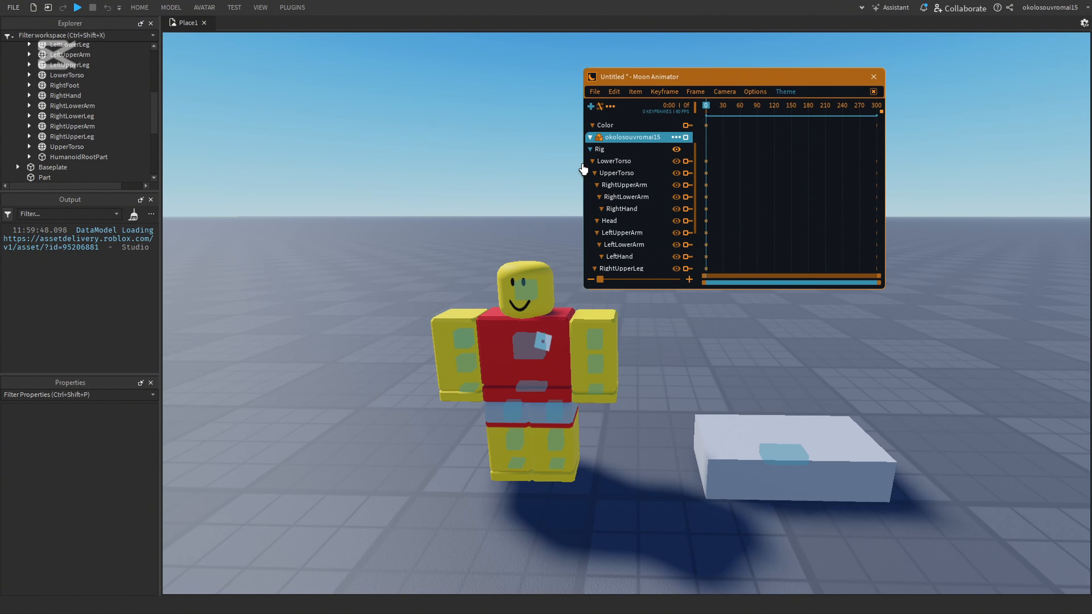
{"action": "left_click_drag", "start_coordinate": [582, 169], "coordinate": [285, 170]}
{"action": "left_click_drag", "start_coordinate": [800, 69], "coordinate": [783, 34]}
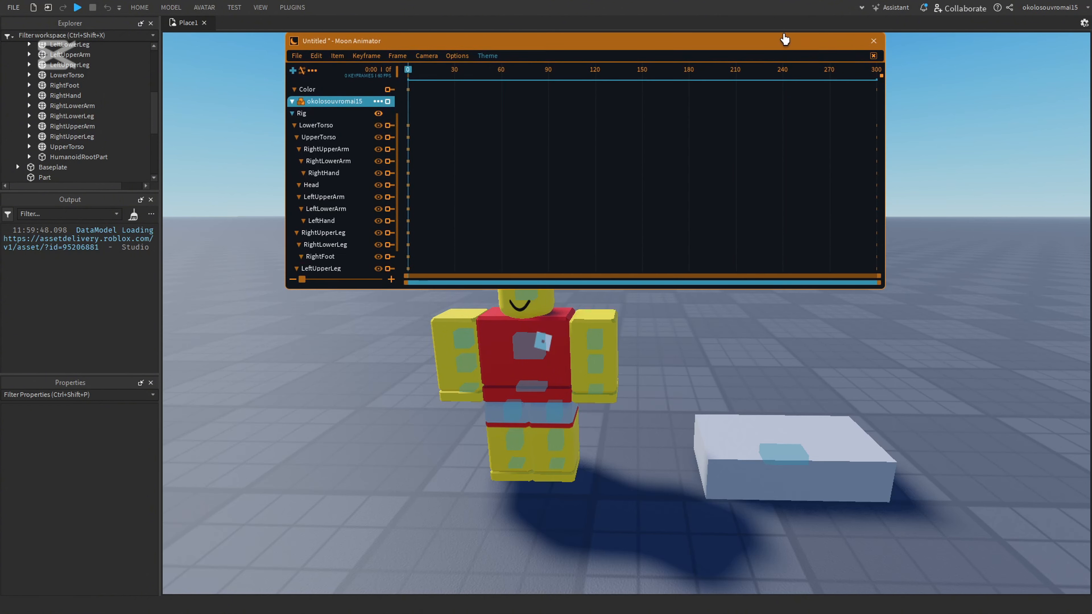
{"action": "left_click_drag", "start_coordinate": [887, 184], "coordinate": [1018, 186]}
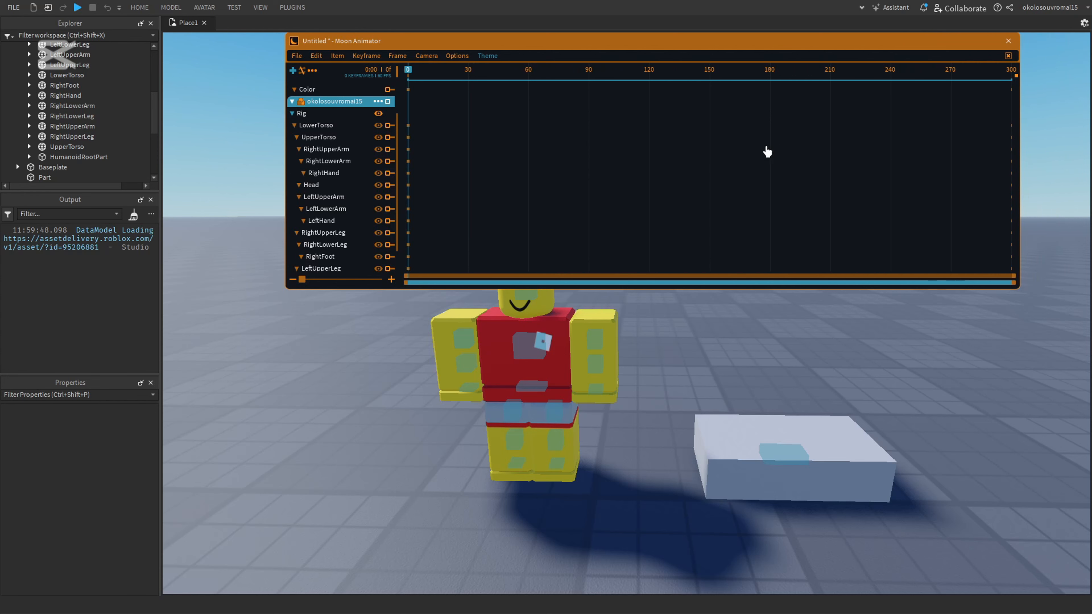
{"action": "left_click_drag", "start_coordinate": [411, 298], "coordinate": [412, 247]}
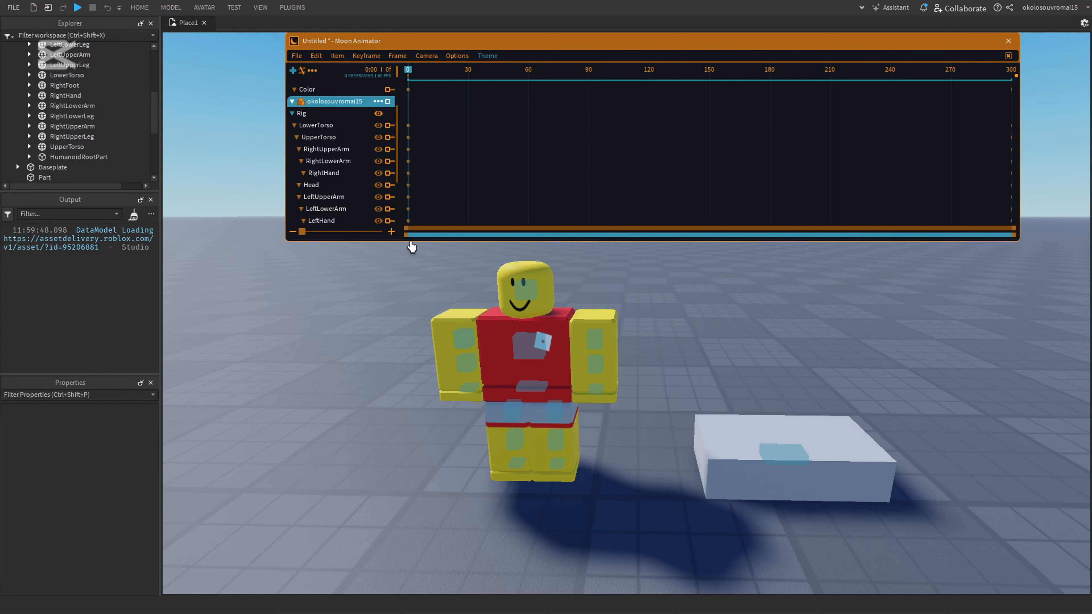
Step: Open the animation settings, move the dialog down beside the character, review the available priorities and close the settings
{"action": "left_click", "coordinate": [311, 72]}
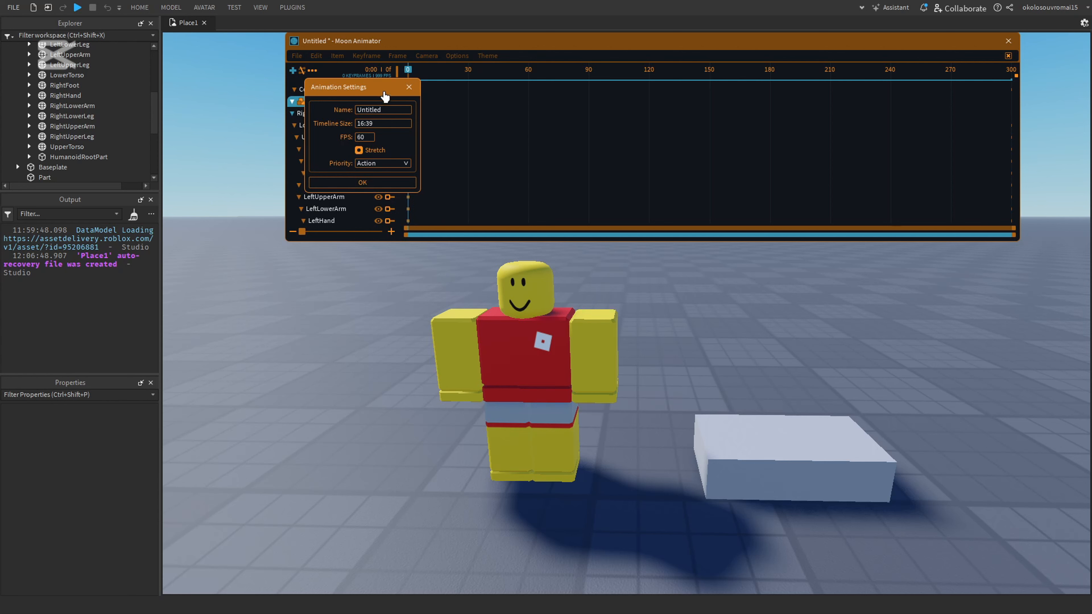
{"action": "left_click_drag", "start_coordinate": [384, 97], "coordinate": [504, 313]}
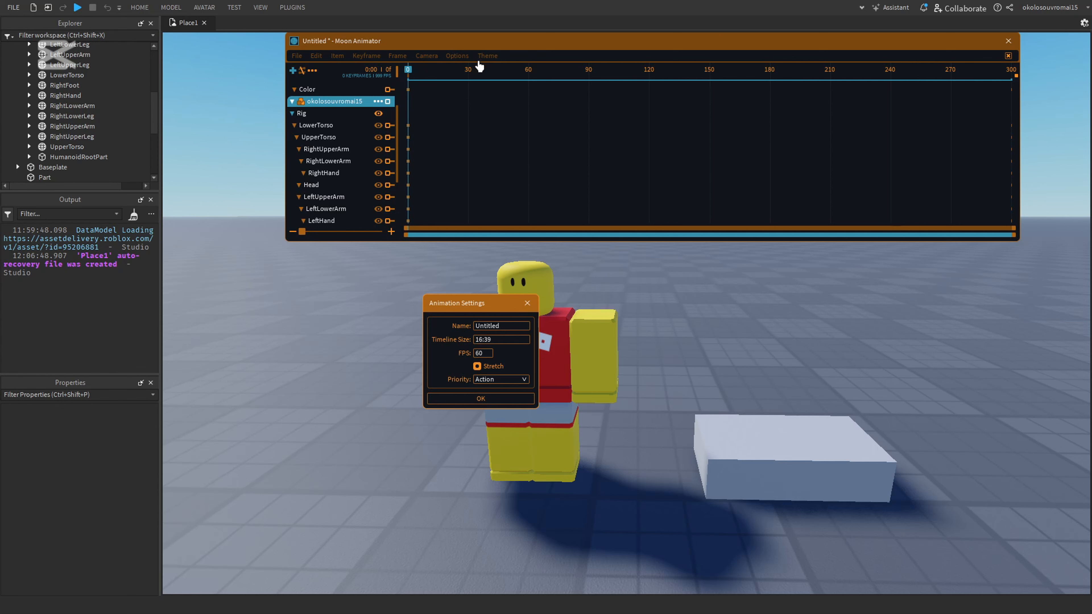
{"action": "left_click", "coordinate": [487, 380]}
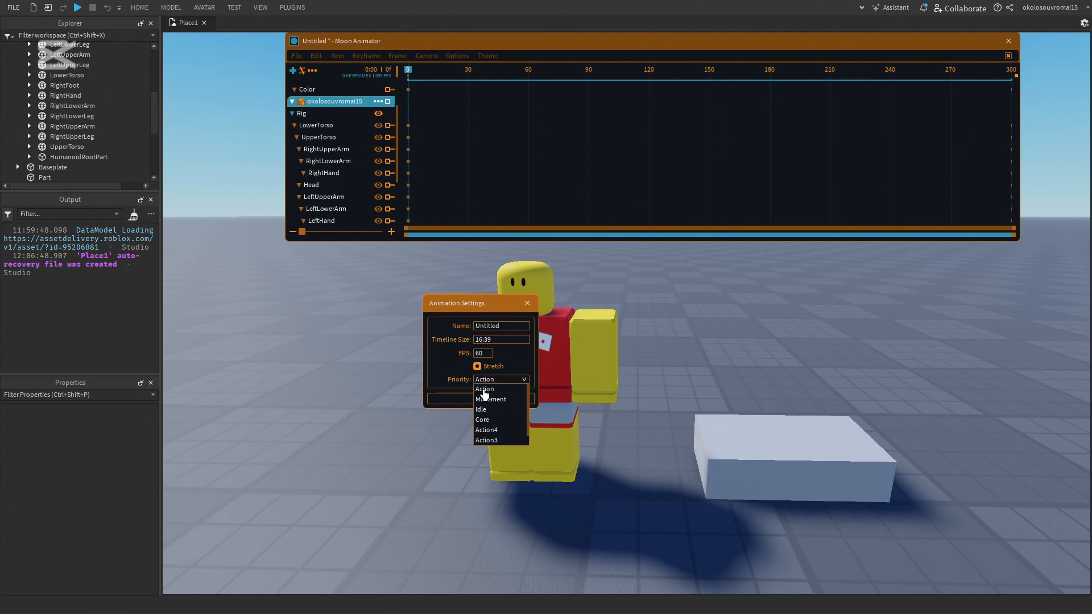
{"action": "scroll", "coordinate": [485, 395], "scroll_direction": "down", "scroll_amount": 1}
{"action": "scroll", "coordinate": [496, 427], "scroll_direction": "up", "scroll_amount": 1}
{"action": "left_click", "coordinate": [446, 399]}
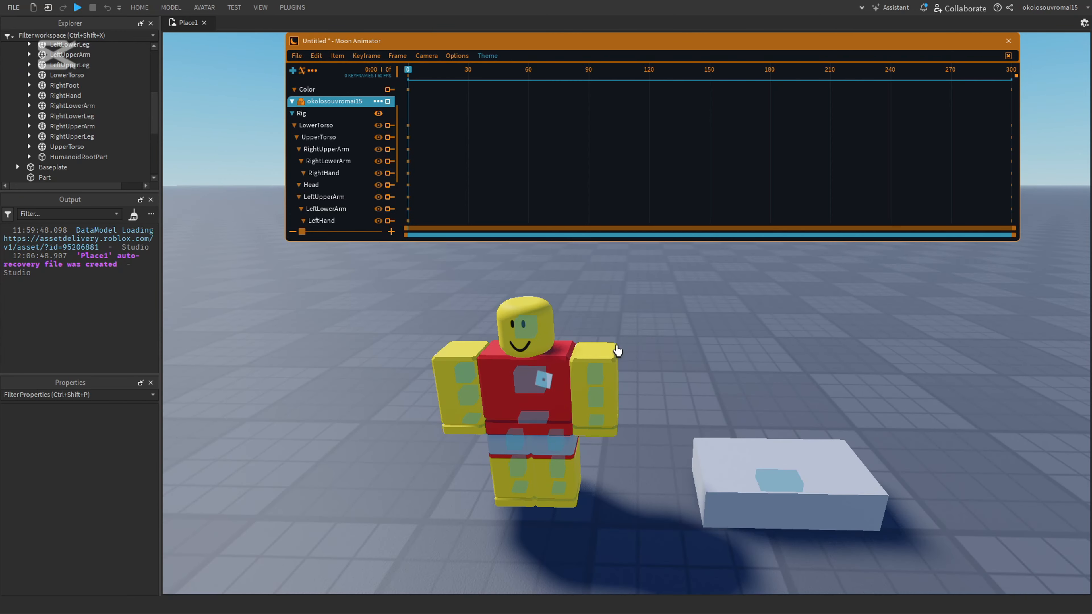
{"action": "key", "text": "a"}
{"action": "key", "text": "d"}
{"action": "key", "text": "a"}
{"action": "mouse_move", "coordinate": [507, 376]}
{"action": "right_mouse_down"}
{"action": "mouse_move", "coordinate": [536, 435]}
{"action": "mouse_move", "coordinate": [507, 377]}
{"action": "right_mouse_up"}
{"action": "key", "text": "s"}
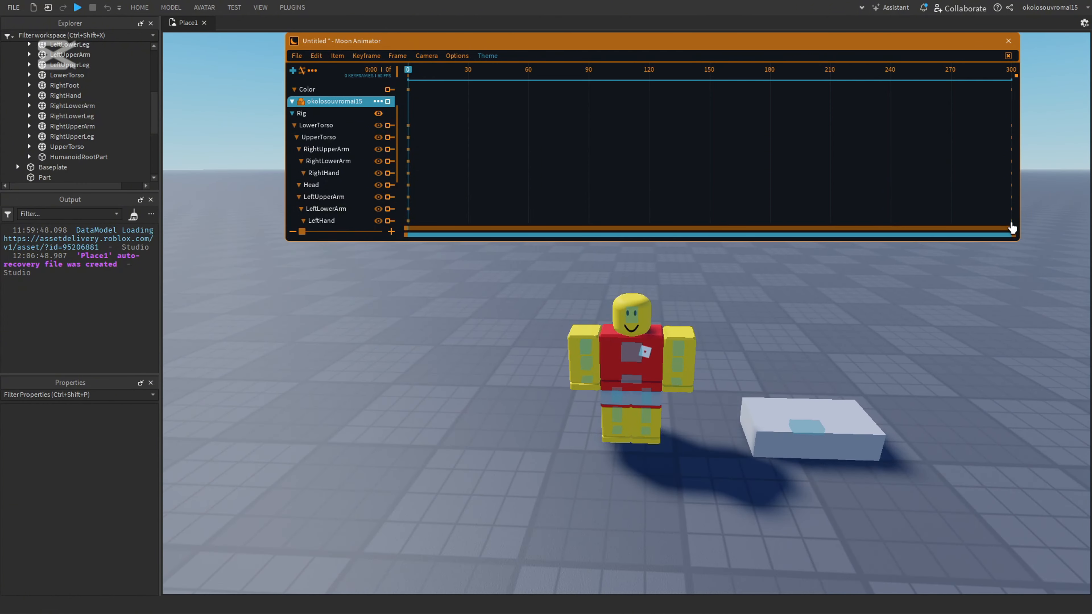
{"action": "scroll", "coordinate": [724, 298], "scroll_direction": "down", "scroll_amount": 3}
{"action": "scroll", "coordinate": [704, 305], "scroll_direction": "up", "scroll_amount": 4}
{"action": "right_click_drag", "start_coordinate": [702, 307], "coordinate": [794, 428]}
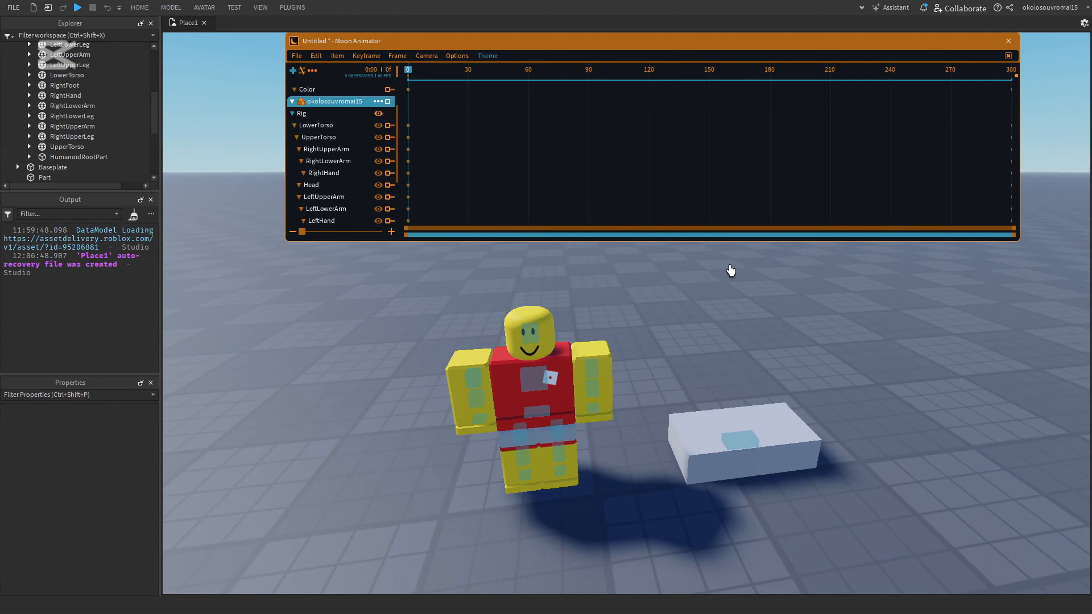
{"action": "scroll", "coordinate": [730, 272], "scroll_direction": "up", "scroll_amount": 2}
{"action": "right_click_drag", "start_coordinate": [731, 272], "coordinate": [732, 284]}
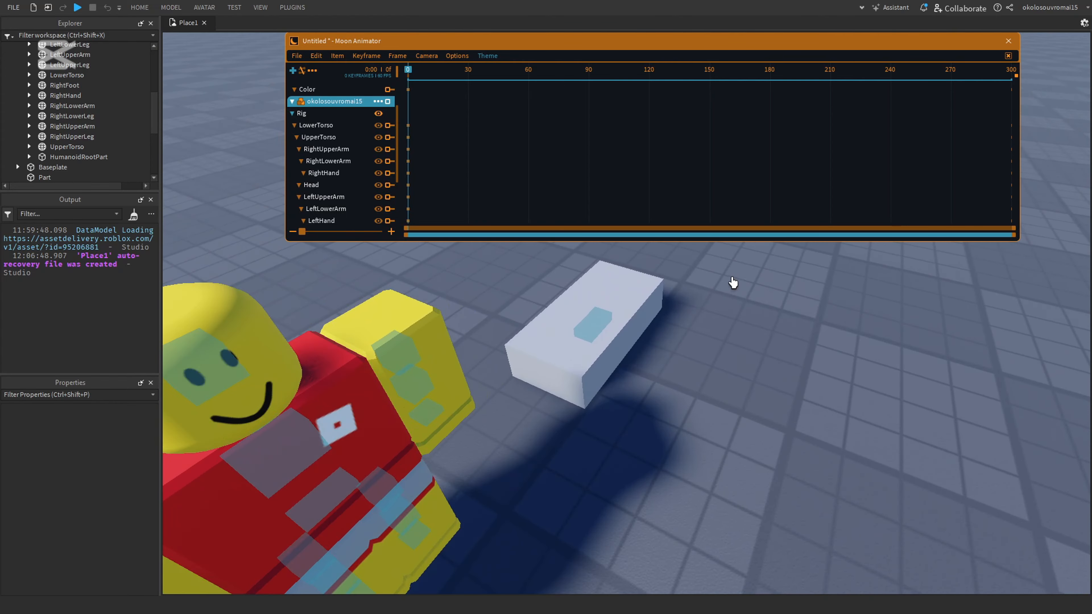
{"action": "right_click_drag", "start_coordinate": [789, 355], "coordinate": [666, 348]}
{"action": "scroll", "coordinate": [788, 356], "scroll_direction": "down", "scroll_amount": 3}
{"action": "scroll", "coordinate": [787, 356], "scroll_direction": "up", "scroll_amount": 3}
{"action": "right_click_drag", "start_coordinate": [1052, 368], "coordinate": [1052, 367]}
{"action": "scroll", "coordinate": [601, 369], "scroll_direction": "down", "scroll_amount": 3}
{"action": "scroll", "coordinate": [585, 365], "scroll_direction": "up", "scroll_amount": 3}
{"action": "scroll", "coordinate": [745, 302], "scroll_direction": "down", "scroll_amount": 2}
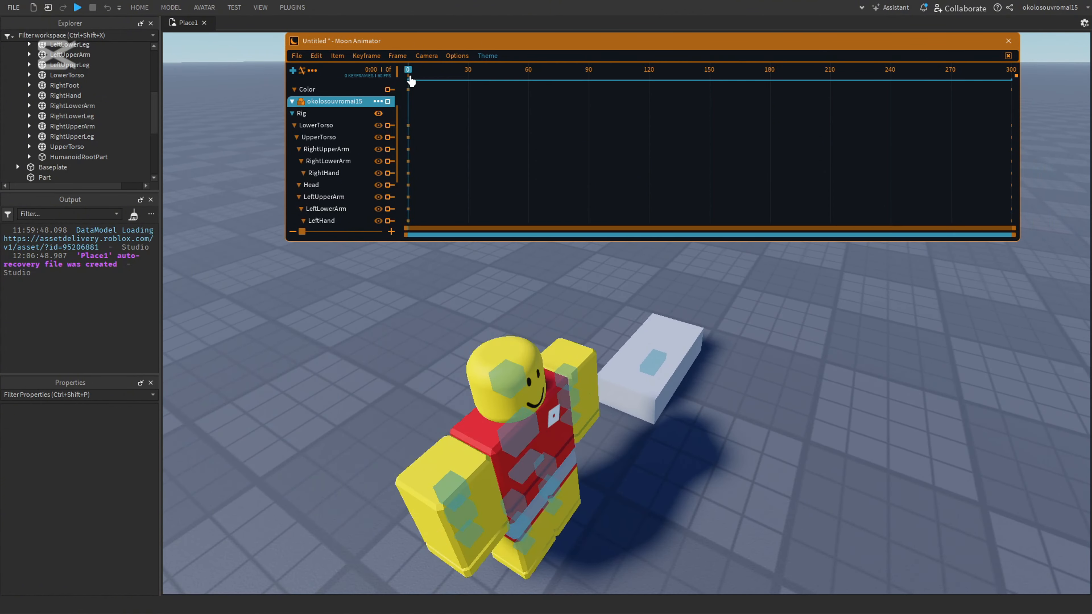
{"action": "right_click_drag", "start_coordinate": [666, 428], "coordinate": [666, 428]}
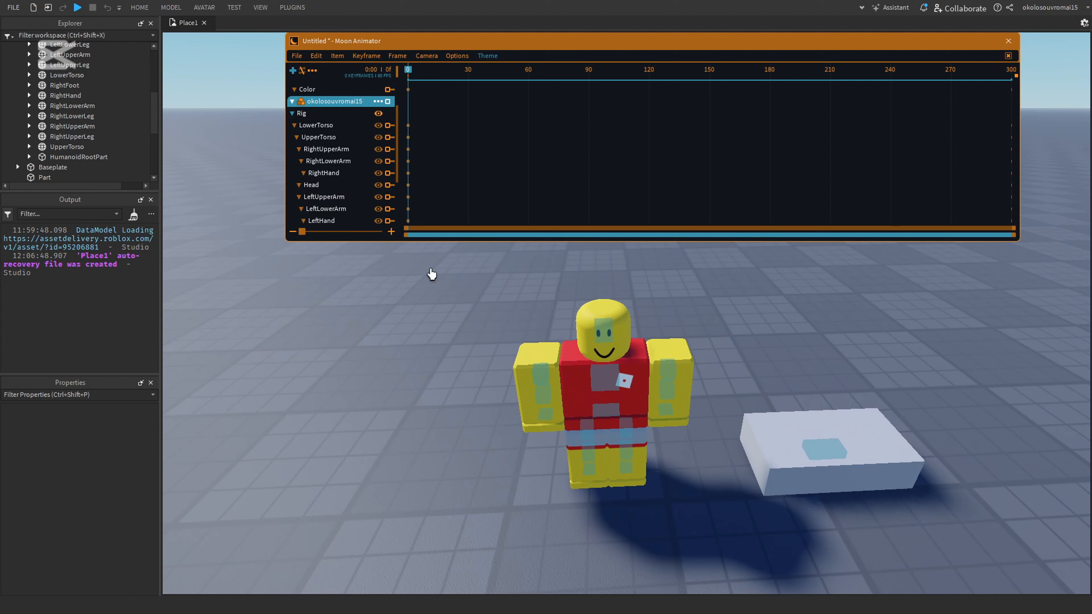
Step: Try rotating the character's UpperTorso and undo the rotation
{"action": "left_click", "coordinate": [601, 387]}
{"action": "left_click_drag", "start_coordinate": [604, 519], "coordinate": [600, 445]}
{"action": "key", "text": "ctrl+z"}
Step: Select the block in the viewport and turn it with the local rotation handles at frame 0
{"action": "key", "text": "w"}
{"action": "right_click_drag", "start_coordinate": [490, 275], "coordinate": [488, 277]}
{"action": "key", "text": "s"}
{"action": "key", "text": "w"}
{"action": "right_click_drag", "start_coordinate": [633, 323], "coordinate": [736, 254]}
{"action": "key", "text": "s"}
{"action": "key", "text": "w"}
{"action": "key", "text": "d"}
{"action": "key", "text": "s"}
{"action": "right_click_drag", "start_coordinate": [785, 441], "coordinate": [785, 443]}
{"action": "key", "text": "w"}
{"action": "left_click", "coordinate": [570, 365]}
{"action": "left_click", "coordinate": [728, 339]}
{"action": "left_click", "coordinate": [570, 363]}
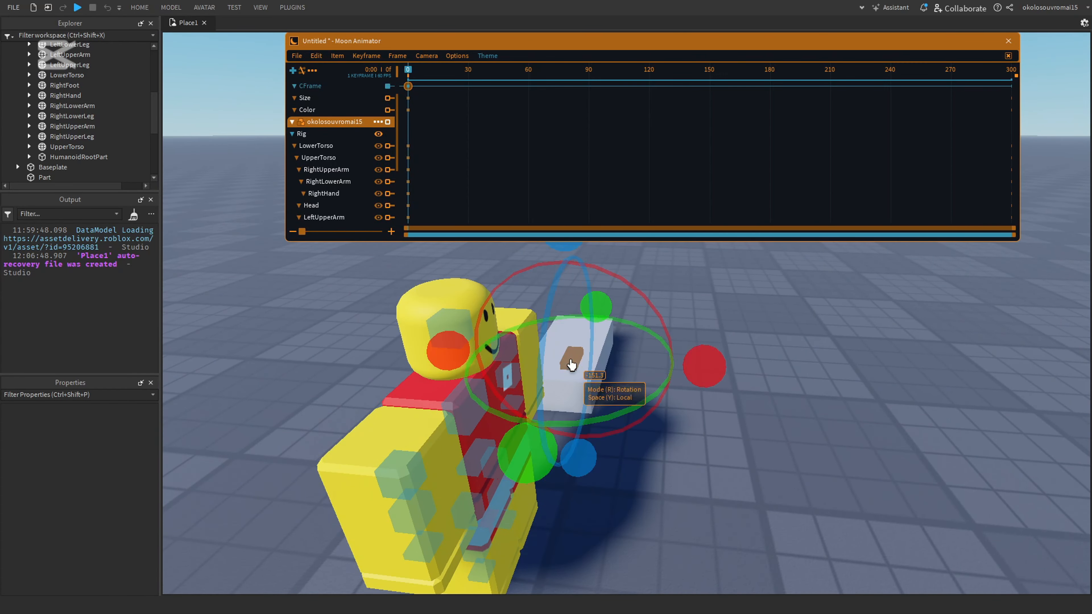
{"action": "left_click_drag", "start_coordinate": [661, 325], "coordinate": [671, 311]}
{"action": "key", "text": "d"}
{"action": "right_click_drag", "start_coordinate": [670, 310], "coordinate": [1020, 298]}
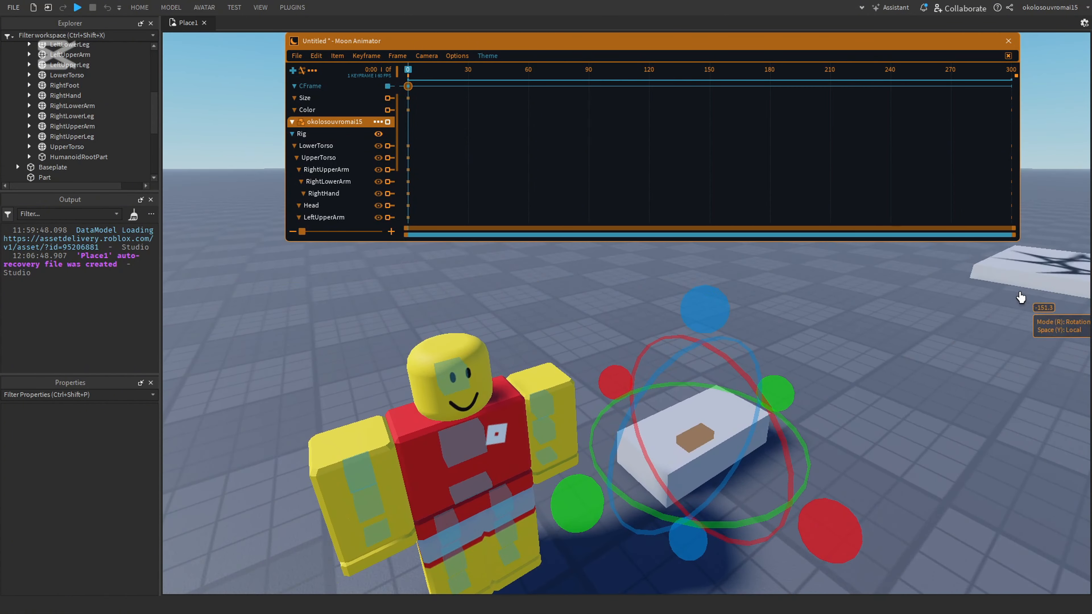
Step: Select the block, the UpperTorso track and the block's CFrame track in turn, and clear the selection
{"action": "left_click", "coordinate": [1021, 298]}
{"action": "left_click", "coordinate": [707, 441]}
{"action": "scroll", "coordinate": [322, 172], "scroll_direction": "down", "scroll_amount": 1}
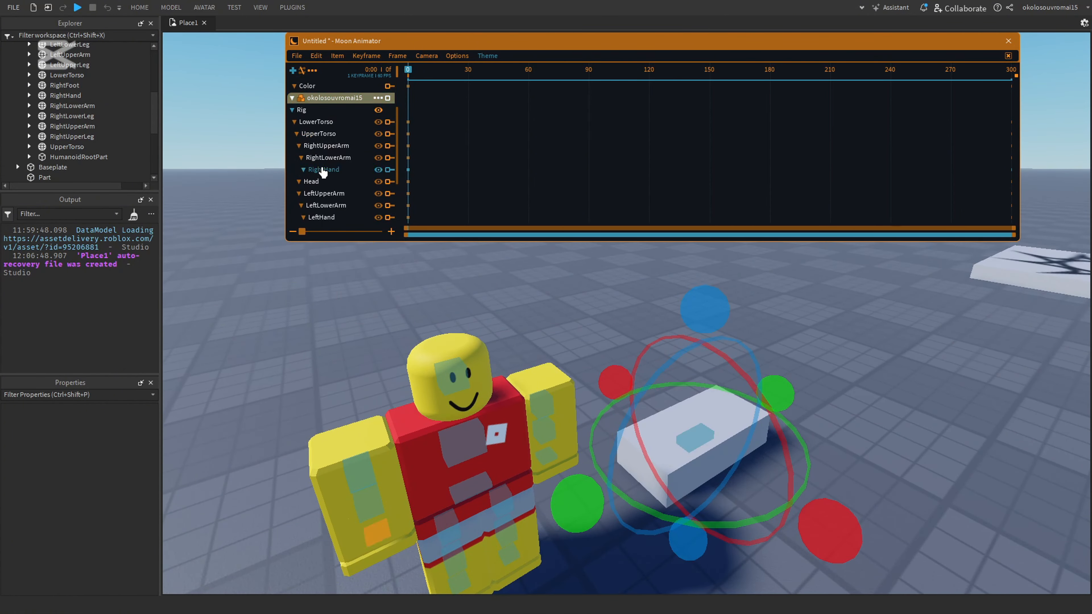
{"action": "left_click", "coordinate": [325, 134]}
{"action": "scroll", "coordinate": [325, 141], "scroll_direction": "up", "scroll_amount": 2}
{"action": "key", "text": "a"}
{"action": "left_click", "coordinate": [312, 111]}
{"action": "left_click", "coordinate": [748, 445]}
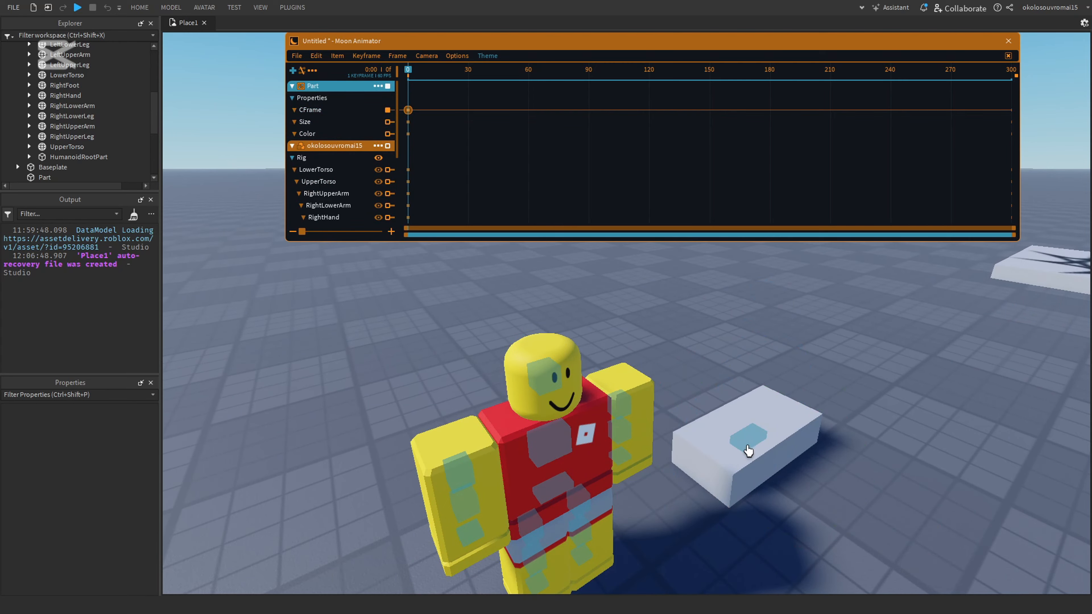
Step: Select the block and toggle its gizmo between rotation and position, leaving the position mode active
{"action": "left_click", "coordinate": [748, 446]}
{"action": "key", "text": "a"}
{"action": "right_click_drag", "start_coordinate": [747, 446], "coordinate": [724, 324]}
{"action": "key", "text": "r"}
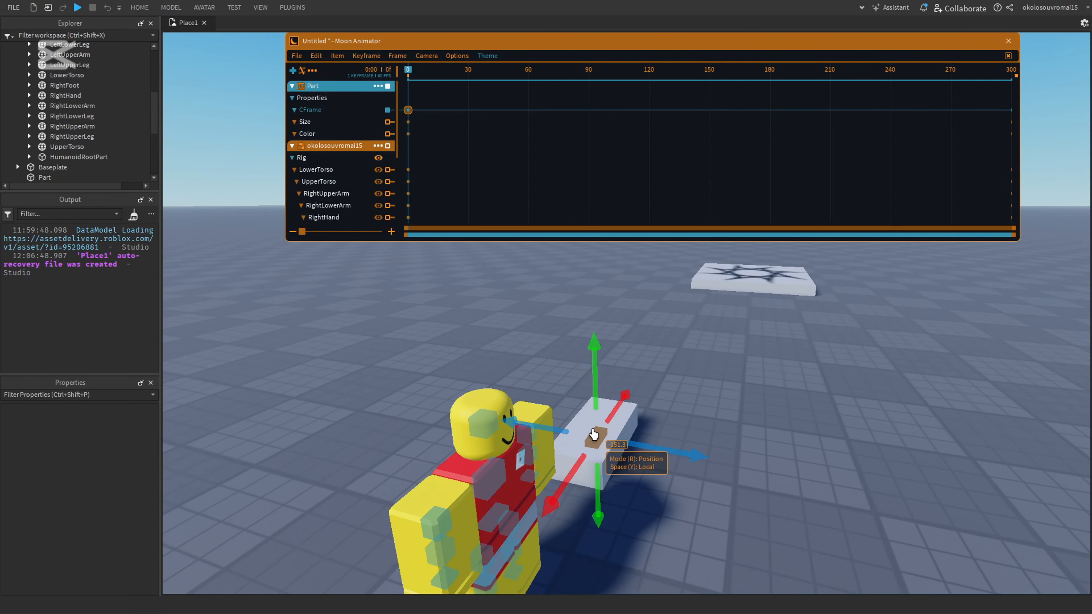
{"action": "key", "text": "r"}
{"action": "key", "text": "r"}
{"action": "key", "text": "r"}
{"action": "right_click_drag", "start_coordinate": [593, 435], "coordinate": [798, 378]}
{"action": "key", "text": "r"}
{"action": "key", "text": "s"}
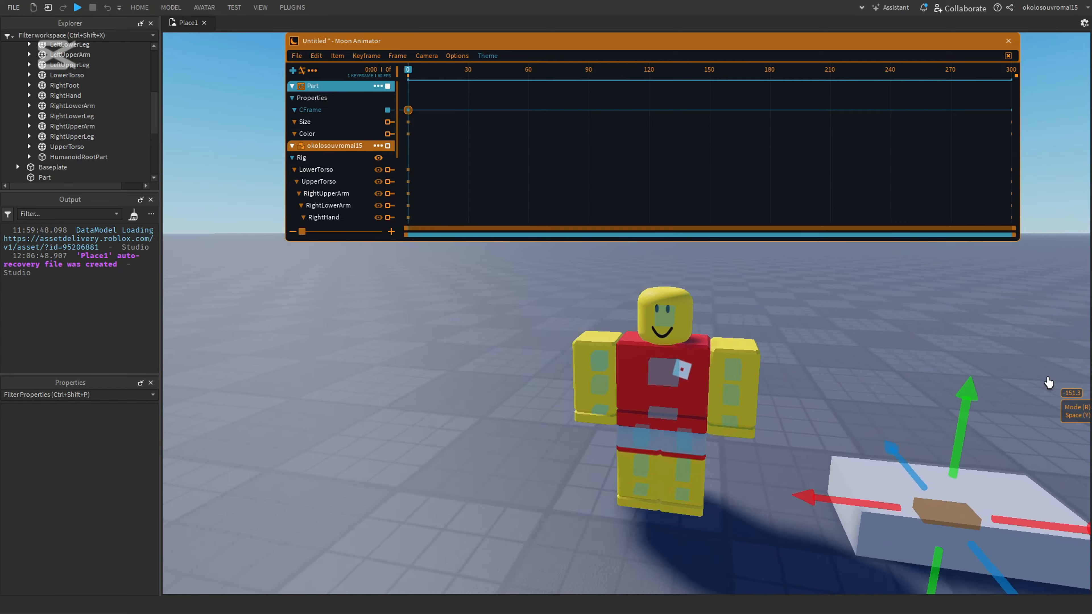
Step: Move the block sideways so that it sits in front of the character, with a final shift of about 6.1 studs
{"action": "right_click_drag", "start_coordinate": [723, 311], "coordinate": [724, 312]}
{"action": "left_click_drag", "start_coordinate": [609, 360], "coordinate": [715, 364]}
{"action": "right_click_drag", "start_coordinate": [715, 364], "coordinate": [715, 365]}
{"action": "key", "text": "s"}
{"action": "left_click_drag", "start_coordinate": [577, 343], "coordinate": [821, 354]}
{"action": "right_click_drag", "start_coordinate": [822, 354], "coordinate": [821, 354]}
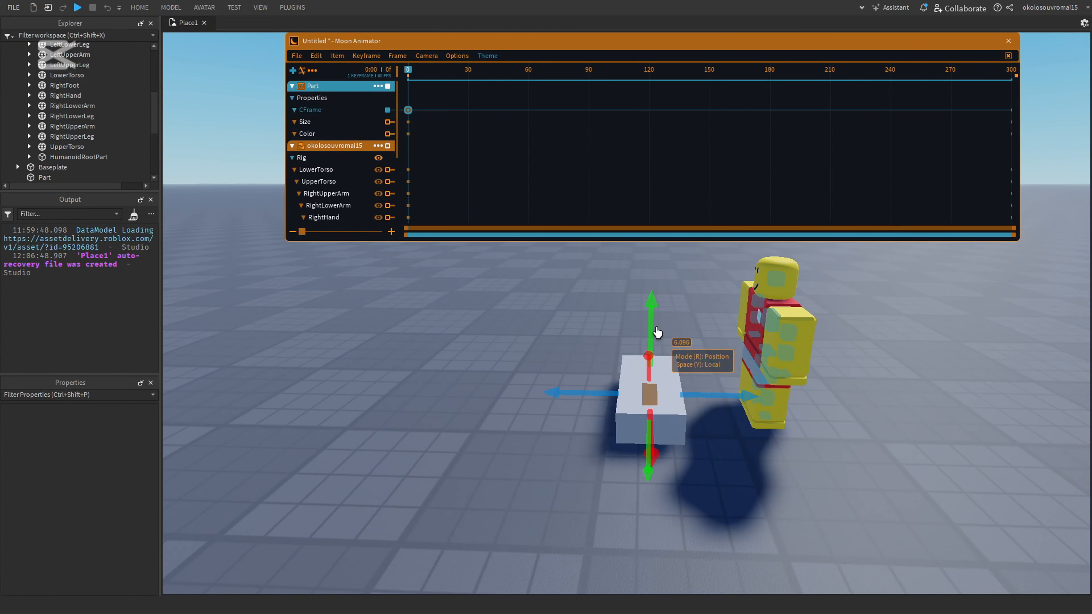
Step: Adjust the block's height and shift it by about 0.76 studs in front of the character
{"action": "left_click_drag", "start_coordinate": [655, 328], "coordinate": [648, 325]}
{"action": "right_click_drag", "start_coordinate": [648, 326], "coordinate": [649, 326]}
{"action": "mouse_move", "coordinate": [648, 325]}
{"action": "left_mouse_down"}
{"action": "mouse_move", "coordinate": [647, 343]}
{"action": "mouse_move", "coordinate": [647, 333]}
{"action": "left_mouse_up"}
{"action": "left_click_drag", "start_coordinate": [584, 420], "coordinate": [555, 419]}
{"action": "right_click_drag", "start_coordinate": [918, 420], "coordinate": [918, 420]}
Step: Try rotating the UpperTorso around its vertical axis and undo the rotation
{"action": "key", "text": "w"}
{"action": "key", "text": "w"}
{"action": "right_click_drag", "start_coordinate": [581, 372], "coordinate": [595, 368]}
{"action": "key", "text": "s"}
{"action": "left_click", "coordinate": [584, 355]}
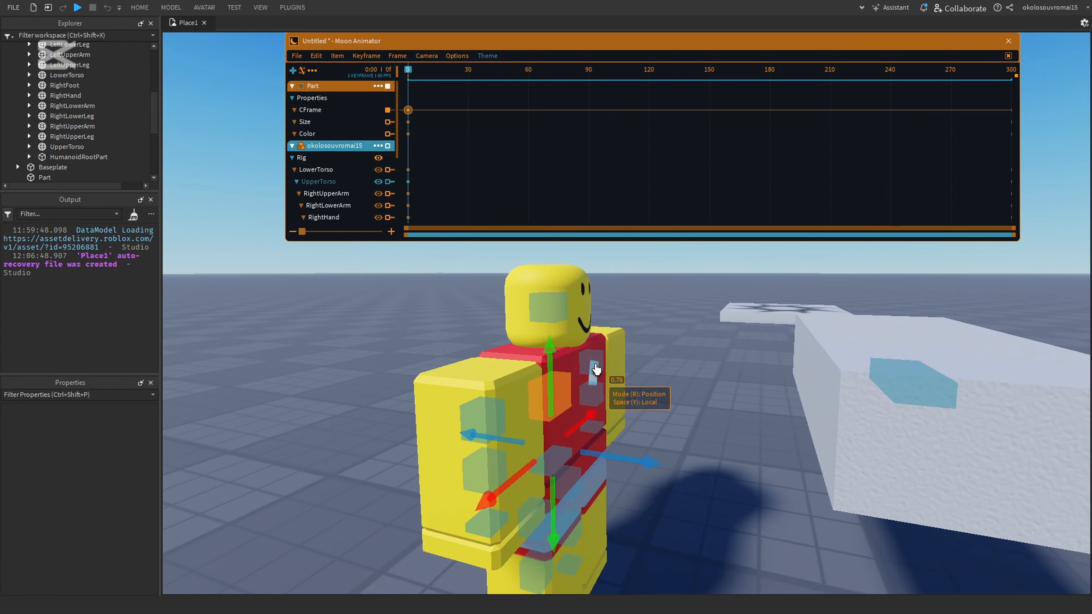
{"action": "key", "text": "d"}
{"action": "right_click_drag", "start_coordinate": [540, 323], "coordinate": [540, 322]}
{"action": "left_click", "coordinate": [637, 391]}
{"action": "right_click_drag", "start_coordinate": [689, 381], "coordinate": [627, 383]}
{"action": "key", "text": "a"}
{"action": "right_click_drag", "start_coordinate": [695, 425], "coordinate": [687, 439]}
{"action": "left_click", "coordinate": [676, 409]}
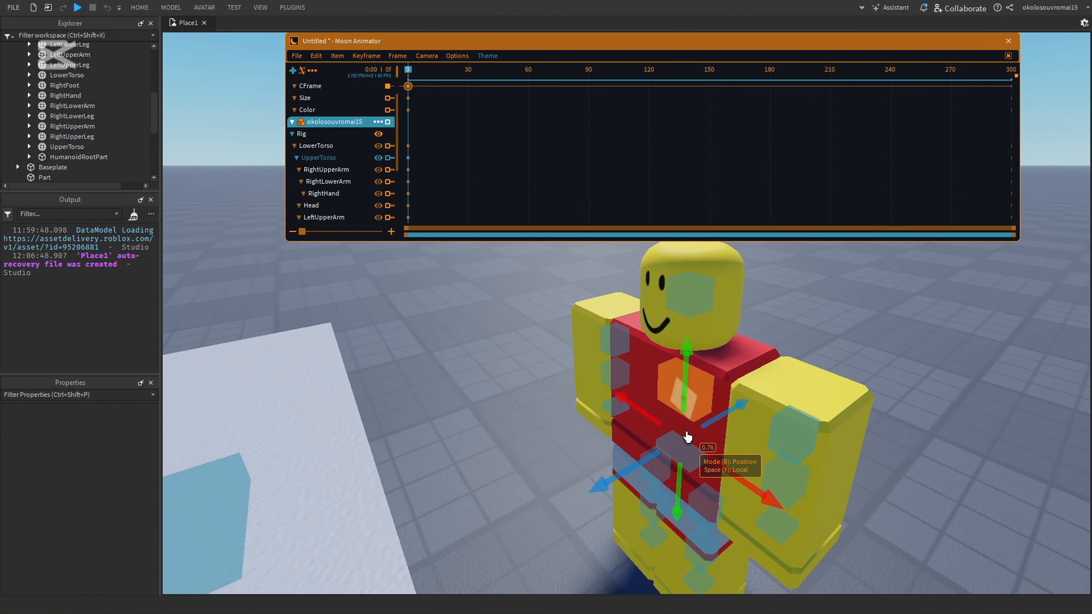
{"action": "key", "text": "r"}
{"action": "left_click_drag", "start_coordinate": [835, 547], "coordinate": [726, 601]}
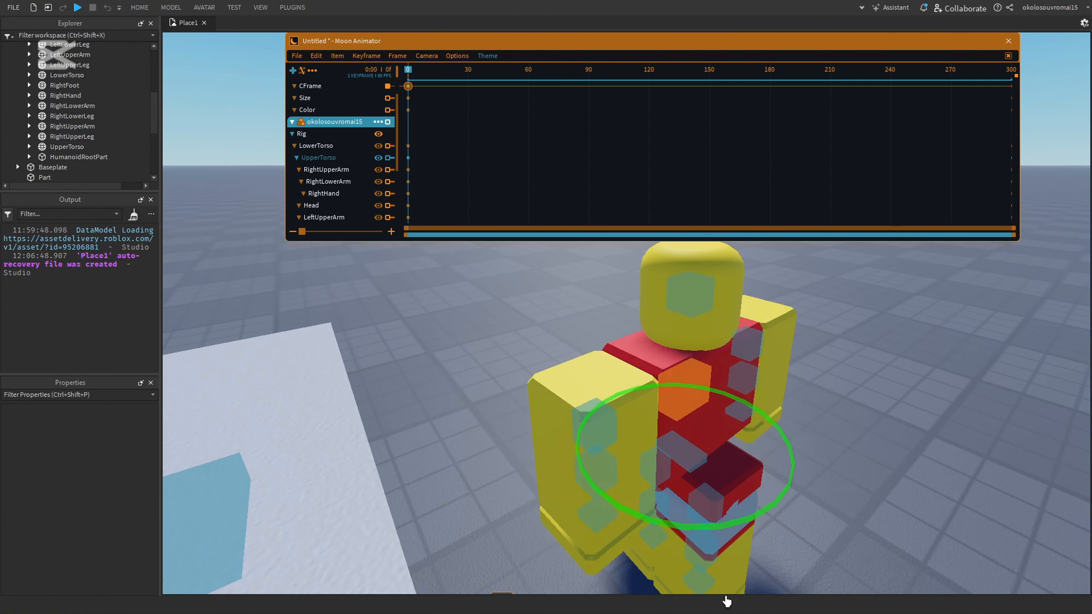
{"action": "left_click_drag", "start_coordinate": [736, 533], "coordinate": [734, 529]}
{"action": "key", "text": "ctrl+z"}
Step: Try rotating the LeftUpperArm and bending the UpperTorso by about 76 degrees, and undo both rotations
{"action": "right_click_drag", "start_coordinate": [789, 445], "coordinate": [869, 380]}
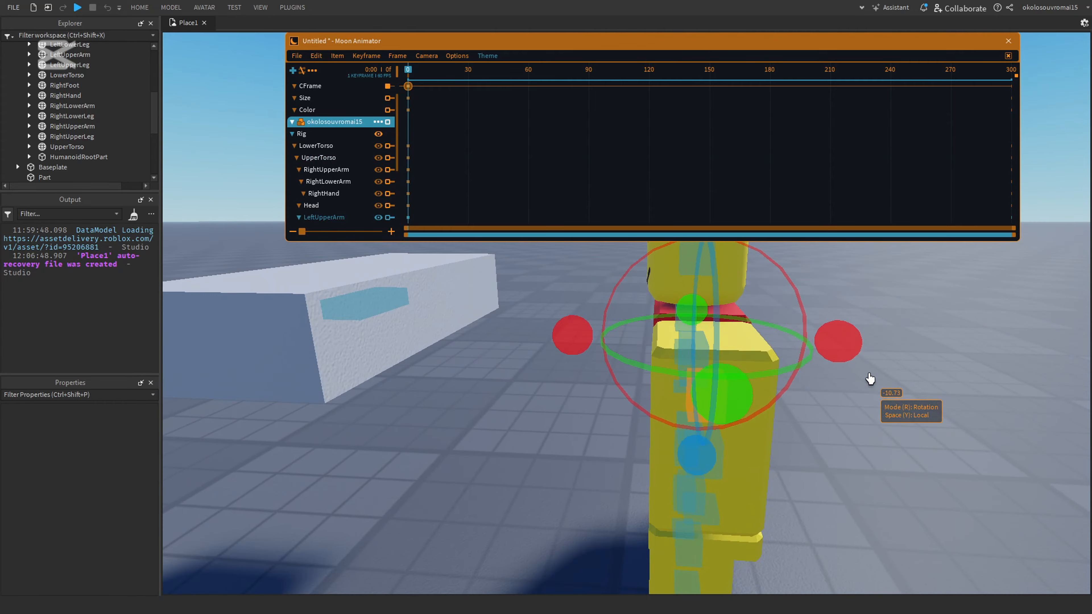
{"action": "left_click_drag", "start_coordinate": [707, 434], "coordinate": [614, 465]}
{"action": "right_click_drag", "start_coordinate": [614, 466], "coordinate": [513, 379]}
{"action": "left_click", "coordinate": [513, 379]}
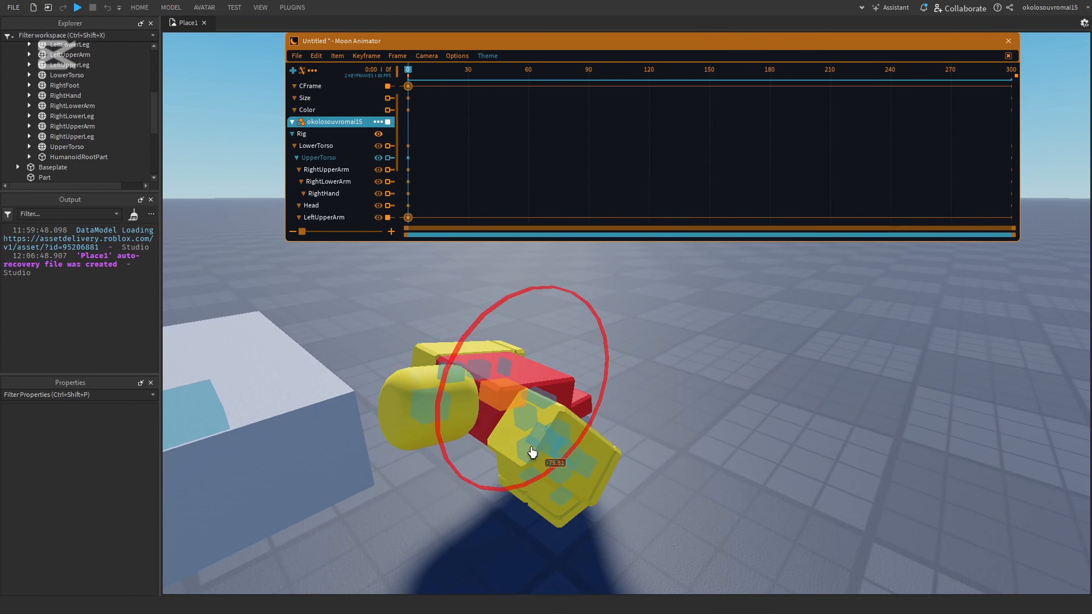
{"action": "left_click_drag", "start_coordinate": [533, 453], "coordinate": [540, 456]}
{"action": "key", "text": "ctrl+z"}
{"action": "key", "text": "ctrl+z"}
Step: Examine the selection boxes of the UpperTorso, LeftUpperArm and LeftLowerArm by selecting them in turn, and clear the selection
{"action": "right_click_drag", "start_coordinate": [711, 463], "coordinate": [703, 444]}
{"action": "right_click_drag", "start_coordinate": [573, 410], "coordinate": [651, 374]}
{"action": "left_click", "coordinate": [650, 372]}
{"action": "scroll", "coordinate": [700, 422], "scroll_direction": "down", "scroll_amount": 5}
{"action": "right_click_drag", "start_coordinate": [716, 450], "coordinate": [700, 431]}
{"action": "scroll", "coordinate": [700, 422], "scroll_direction": "up", "scroll_amount": 4}
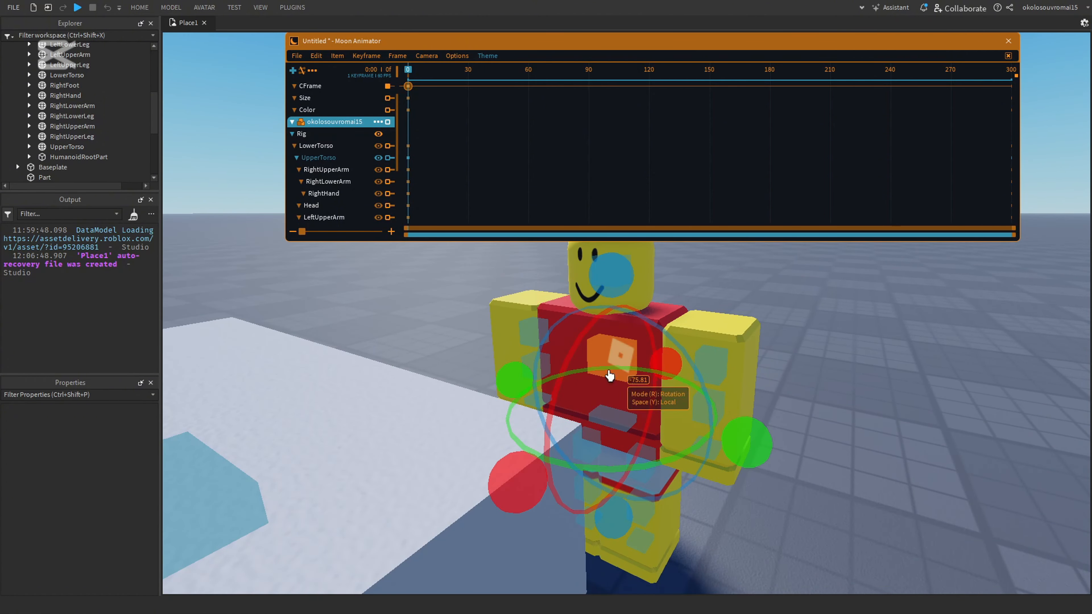
{"action": "right_click_drag", "start_coordinate": [609, 376], "coordinate": [726, 358]}
{"action": "right_click_drag", "start_coordinate": [574, 331], "coordinate": [786, 415]}
{"action": "left_click", "coordinate": [561, 492]}
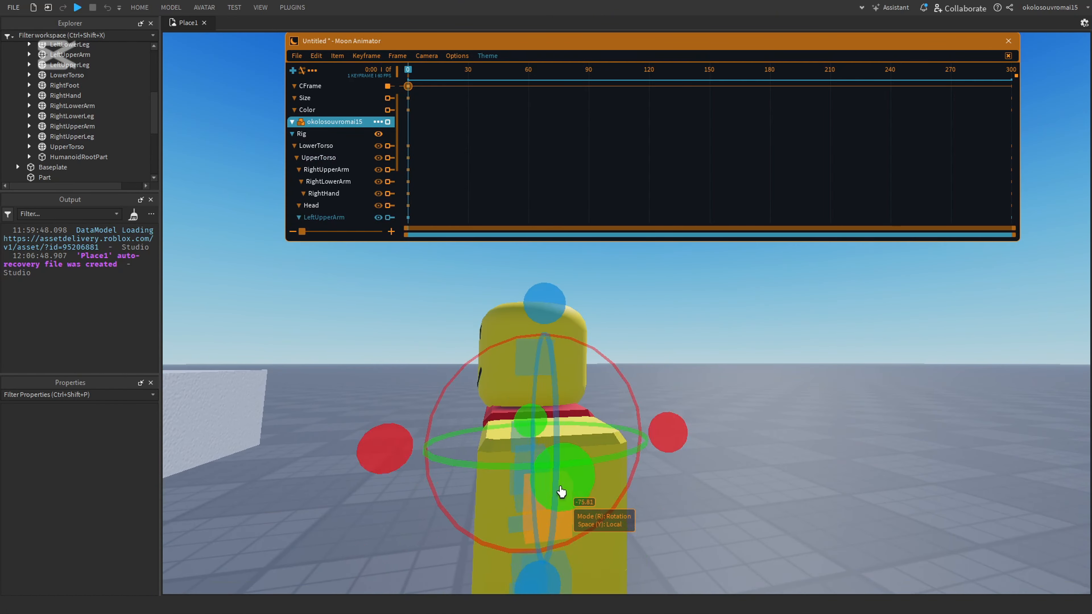
{"action": "right_click_drag", "start_coordinate": [561, 492], "coordinate": [600, 308]}
{"action": "scroll", "coordinate": [601, 307], "scroll_direction": "up", "scroll_amount": 5}
{"action": "left_click", "coordinate": [600, 308]}
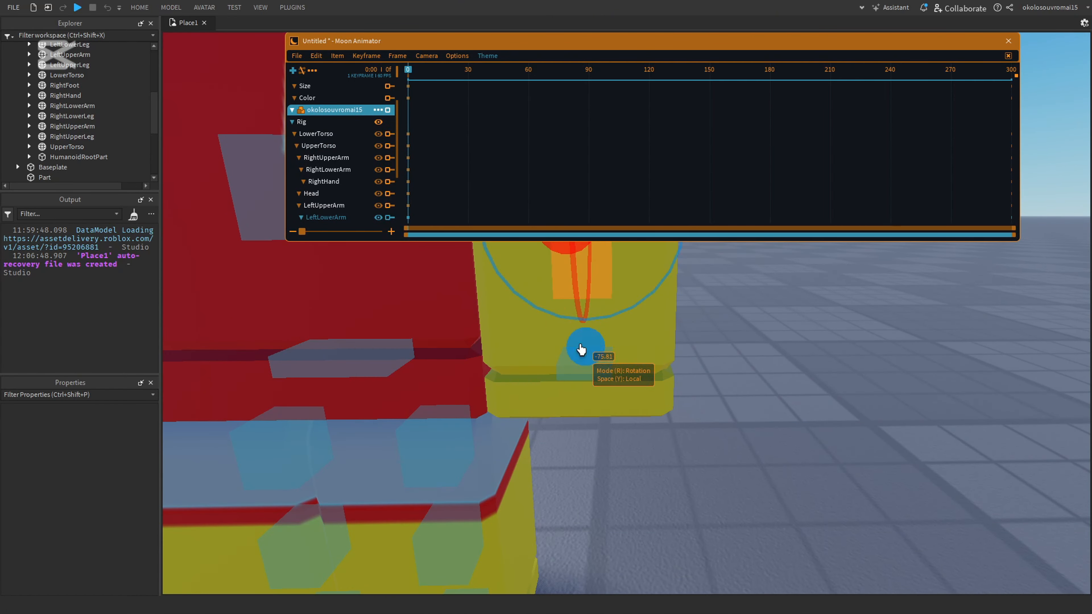
{"action": "left_click", "coordinate": [567, 382]}
{"action": "scroll", "coordinate": [567, 381], "scroll_direction": "down", "scroll_amount": 5}
{"action": "right_click_drag", "start_coordinate": [567, 382], "coordinate": [776, 381]}
{"action": "left_click", "coordinate": [841, 351]}
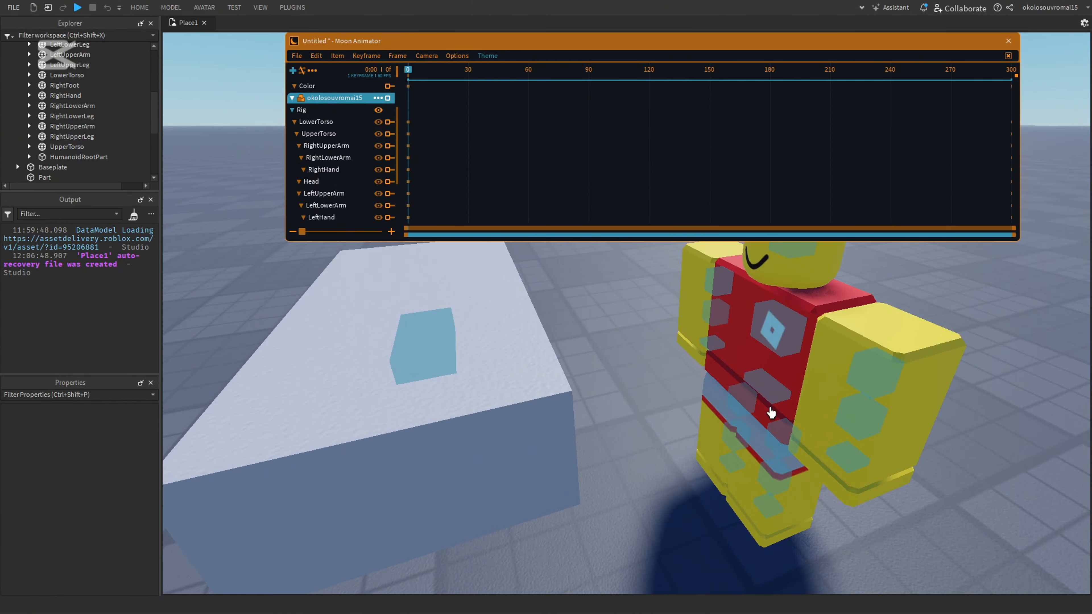
Step: Rotate the UpperTorso at frame 0 to twist it relative to the LowerTorso
{"action": "left_click", "coordinate": [768, 395]}
{"action": "left_click", "coordinate": [555, 350]}
{"action": "left_click_drag", "start_coordinate": [563, 412], "coordinate": [771, 385]}
{"action": "right_click_drag", "start_coordinate": [778, 380], "coordinate": [713, 382]}
{"action": "right_click_drag", "start_coordinate": [671, 440], "coordinate": [643, 380]}
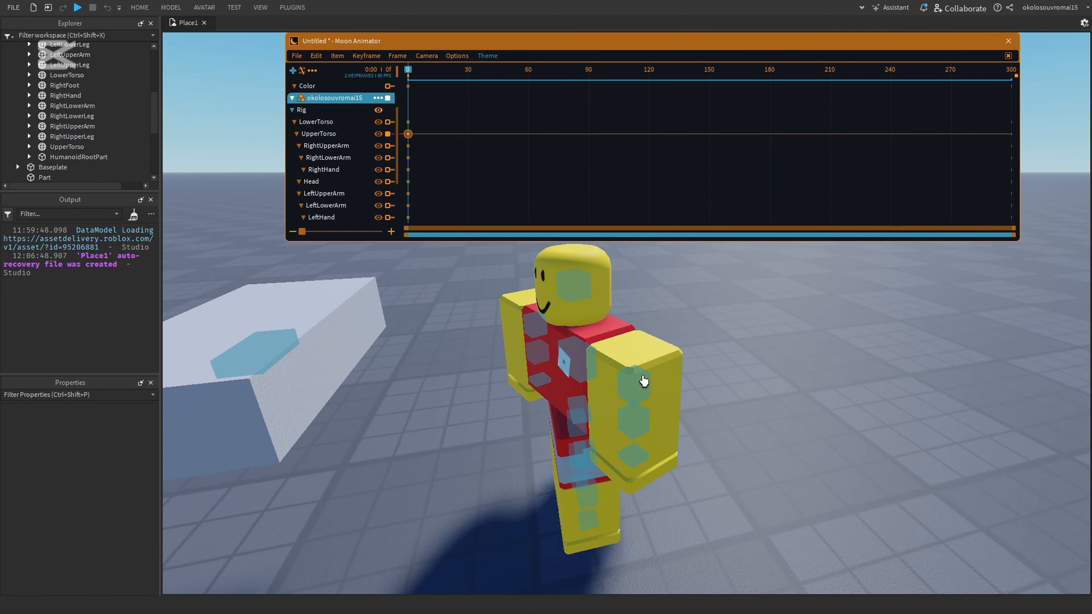
Step: Rotate the LeftUpperArm forward across the body, with a final turn of about 25 degrees, and nudge its position
{"action": "left_click", "coordinate": [643, 379]}
{"action": "right_click_drag", "start_coordinate": [703, 364], "coordinate": [703, 364]}
{"action": "left_click_drag", "start_coordinate": [405, 366], "coordinate": [532, 309]}
{"action": "right_click_drag", "start_coordinate": [635, 476], "coordinate": [636, 477]}
{"action": "left_click_drag", "start_coordinate": [645, 416], "coordinate": [589, 411]}
{"action": "key", "text": "r"}
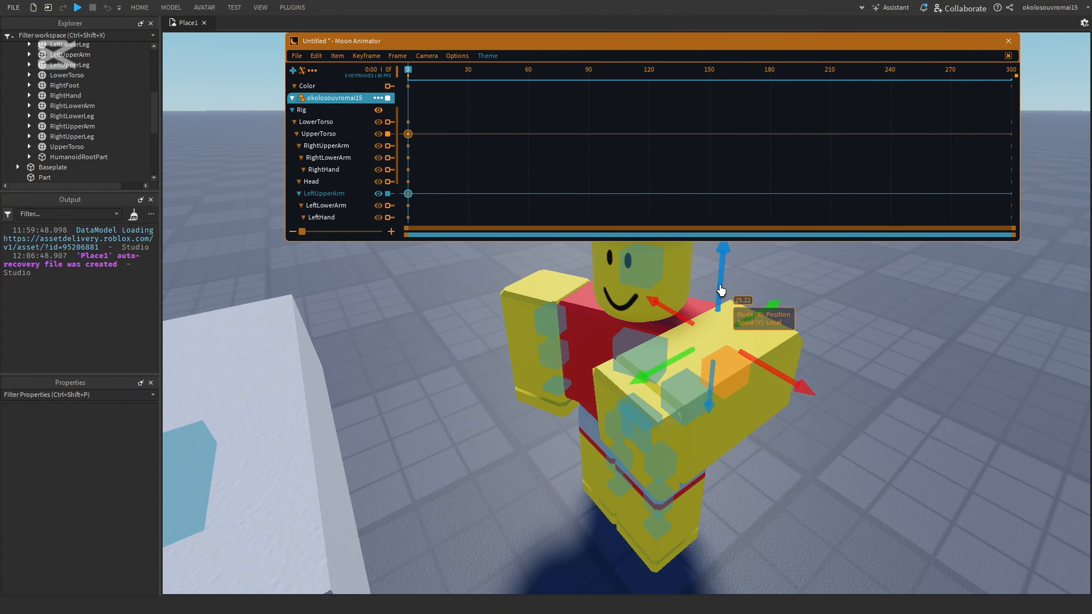
Step: Rotate the RightUpperArm forward and inward so that the arm lies folded across the chest
{"action": "left_click", "coordinate": [556, 323]}
{"action": "right_click_drag", "start_coordinate": [609, 358], "coordinate": [610, 358]}
{"action": "key", "text": "r"}
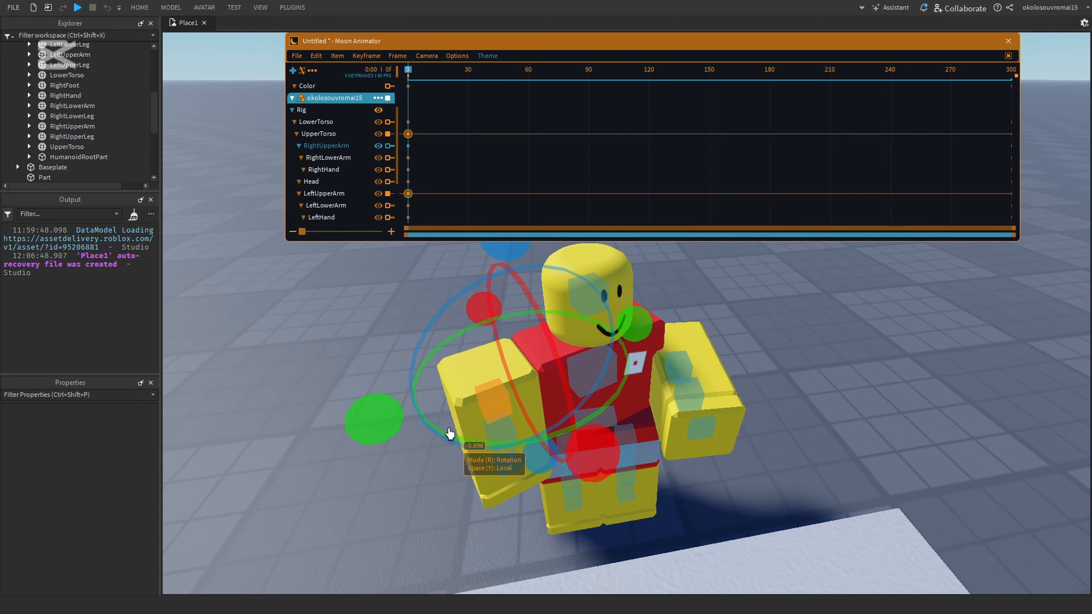
{"action": "left_click_drag", "start_coordinate": [591, 398], "coordinate": [592, 400]}
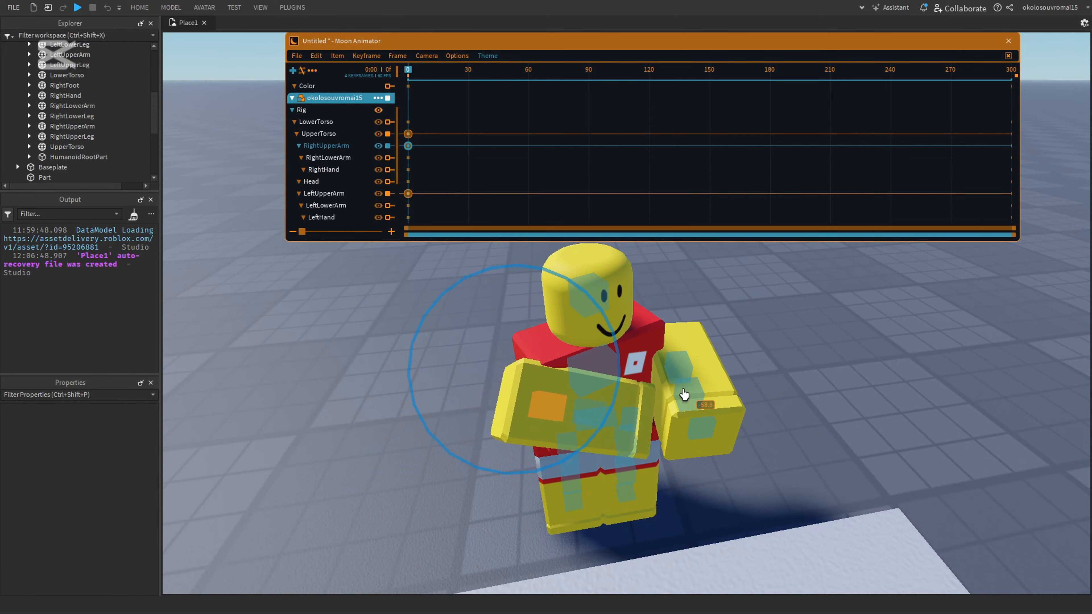
{"action": "left_click_drag", "start_coordinate": [685, 395], "coordinate": [673, 401]}
{"action": "right_click_drag", "start_coordinate": [673, 401], "coordinate": [672, 402]}
{"action": "left_click_drag", "start_coordinate": [795, 397], "coordinate": [773, 406]}
Step: Switch the gizmo to position and nudge the folded right arm into place against the body
{"action": "key", "text": "r"}
{"action": "left_click_drag", "start_coordinate": [633, 511], "coordinate": [670, 478]}
{"action": "right_click_drag", "start_coordinate": [769, 453], "coordinate": [769, 453]}
Step: Shift the LeftUpperArm by about 0.2 studs to fit it against the folded right arm, and clear the selection
{"action": "scroll", "coordinate": [707, 370], "scroll_direction": "up", "scroll_amount": 2}
{"action": "left_click", "coordinate": [706, 371]}
{"action": "right_click_drag", "start_coordinate": [706, 371], "coordinate": [705, 370]}
{"action": "left_click_drag", "start_coordinate": [675, 353], "coordinate": [757, 348]}
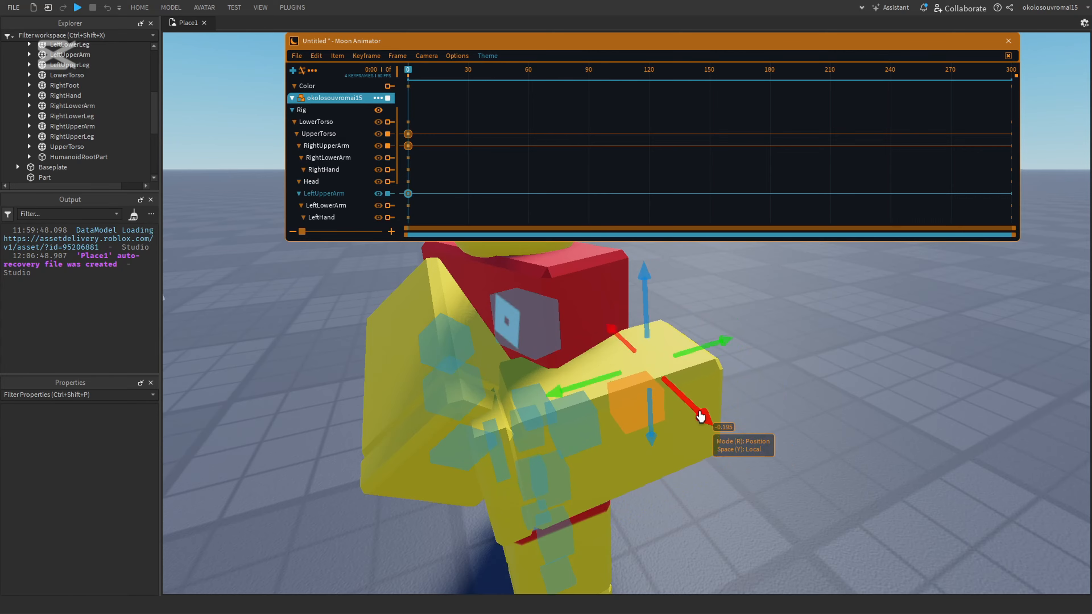
{"action": "scroll", "coordinate": [702, 416], "scroll_direction": "down", "scroll_amount": 3}
{"action": "right_click_drag", "start_coordinate": [703, 410], "coordinate": [705, 407]}
{"action": "right_click_drag", "start_coordinate": [517, 328], "coordinate": [518, 328]}
{"action": "left_click", "coordinate": [673, 388]}
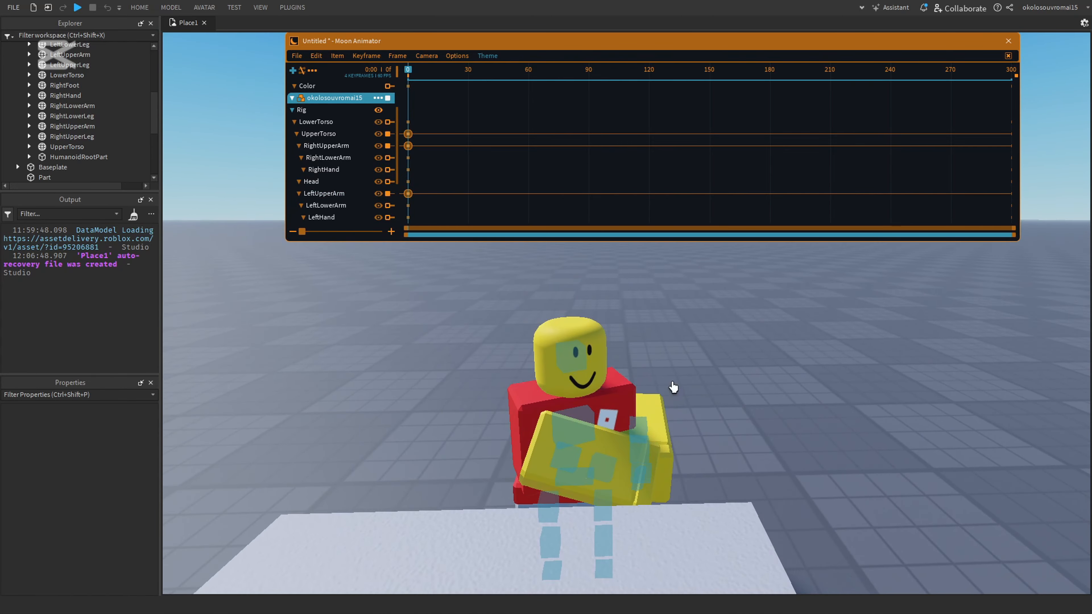
Step: Rotate the character's Head at frame 0 to suit the crossed-arms pose, and clear the selection
{"action": "right_click_drag", "start_coordinate": [639, 395], "coordinate": [638, 395]}
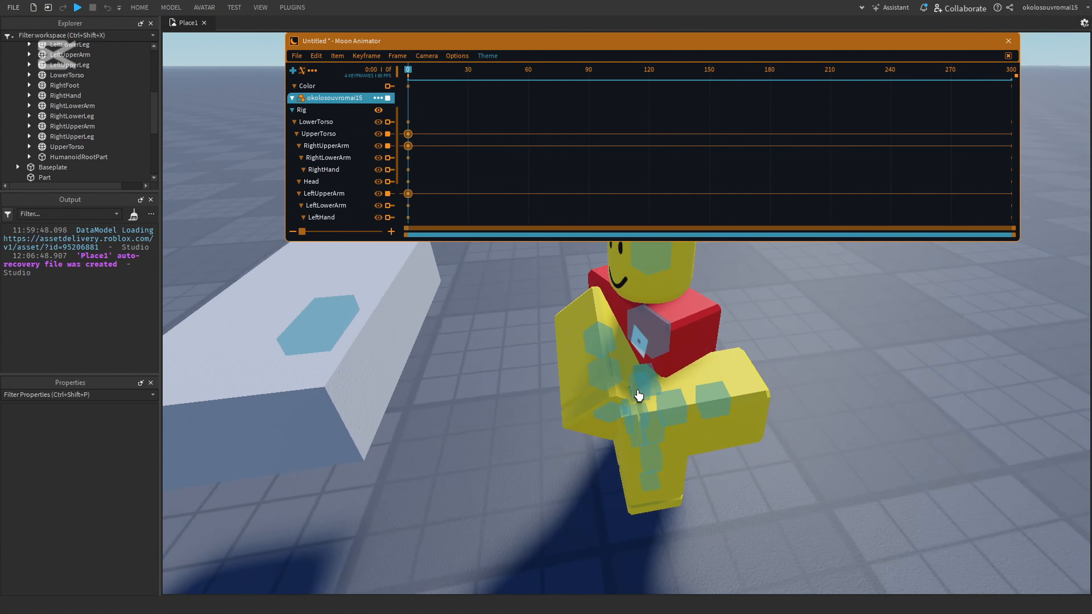
{"action": "right_click_drag", "start_coordinate": [710, 393], "coordinate": [710, 393]}
{"action": "key", "text": "s"}
{"action": "key", "text": "e"}
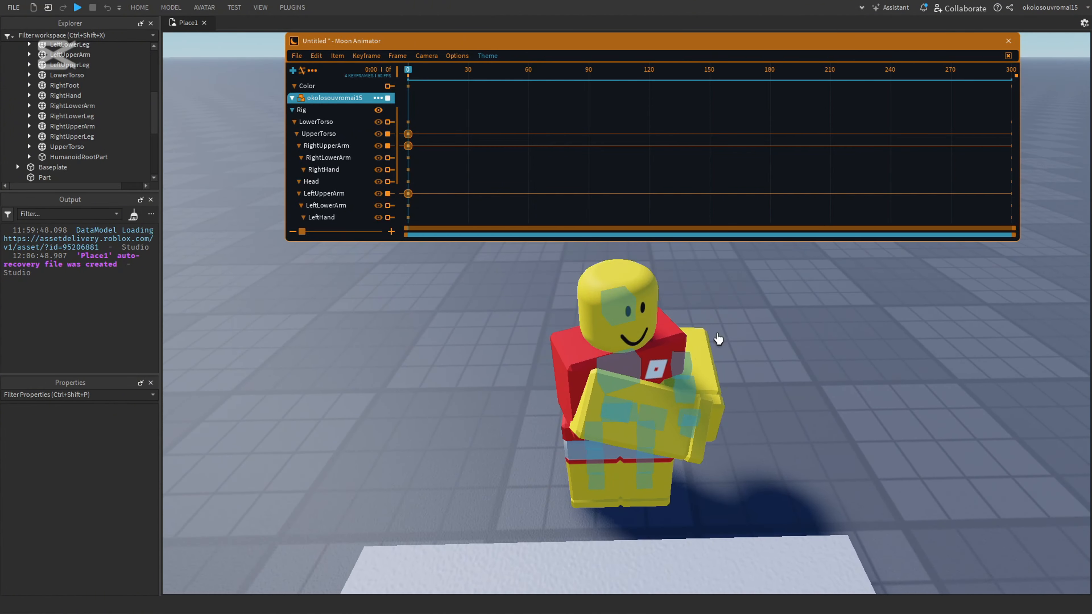
{"action": "right_click_drag", "start_coordinate": [643, 329], "coordinate": [644, 328]}
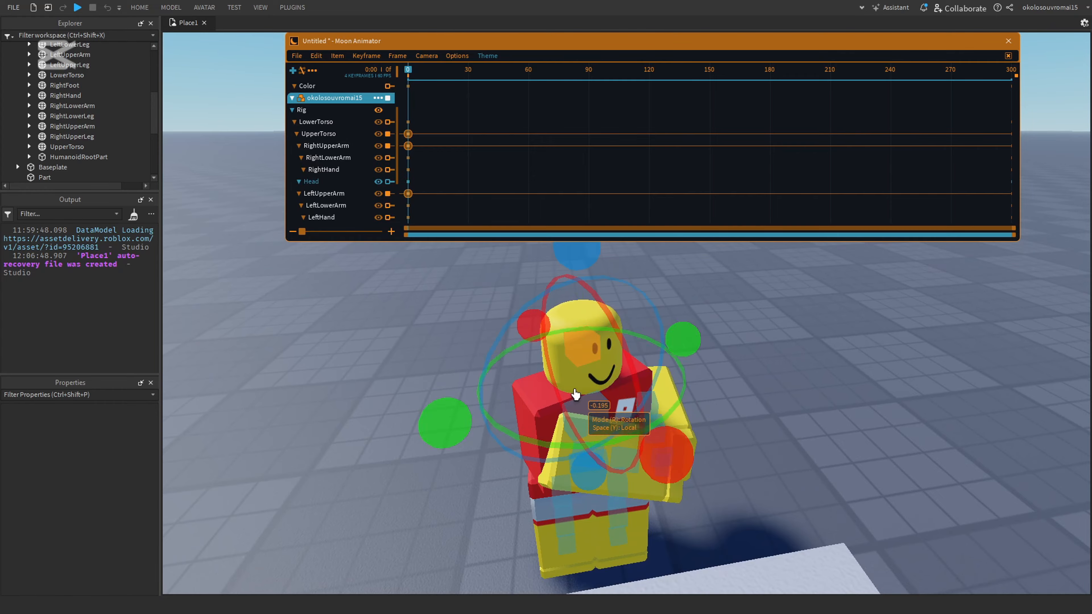
{"action": "left_click_drag", "start_coordinate": [695, 371], "coordinate": [695, 370]}
{"action": "left_click", "coordinate": [783, 406]}
{"action": "right_click_drag", "start_coordinate": [784, 406], "coordinate": [784, 406]}
{"action": "scroll", "coordinate": [702, 353], "scroll_direction": "up", "scroll_amount": 10}
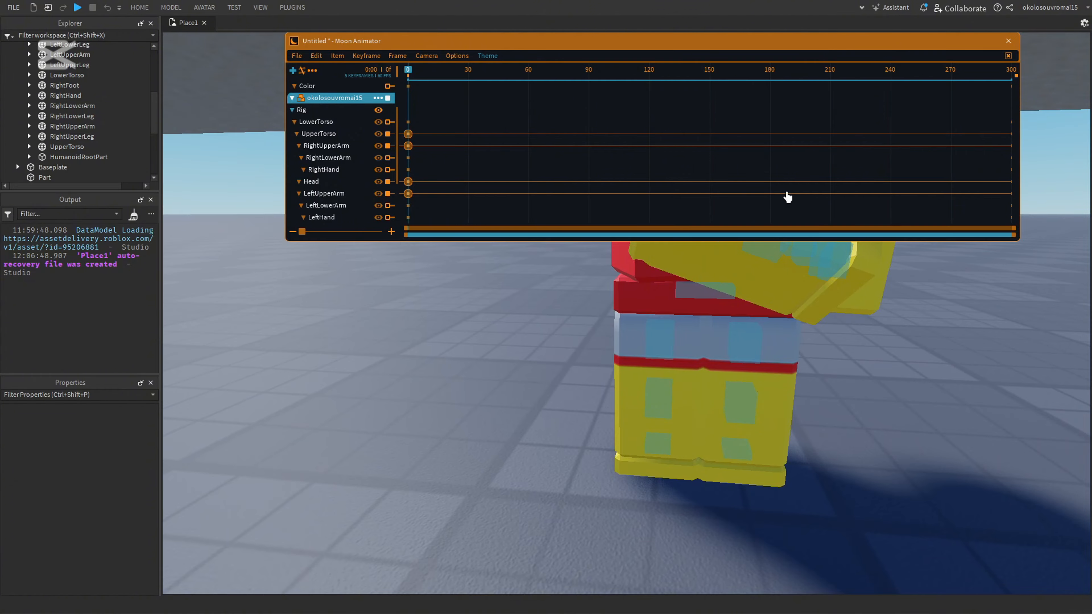
{"action": "right_click_drag", "start_coordinate": [787, 197], "coordinate": [629, 395]}
{"action": "scroll", "coordinate": [632, 397], "scroll_direction": "up", "scroll_amount": 10}
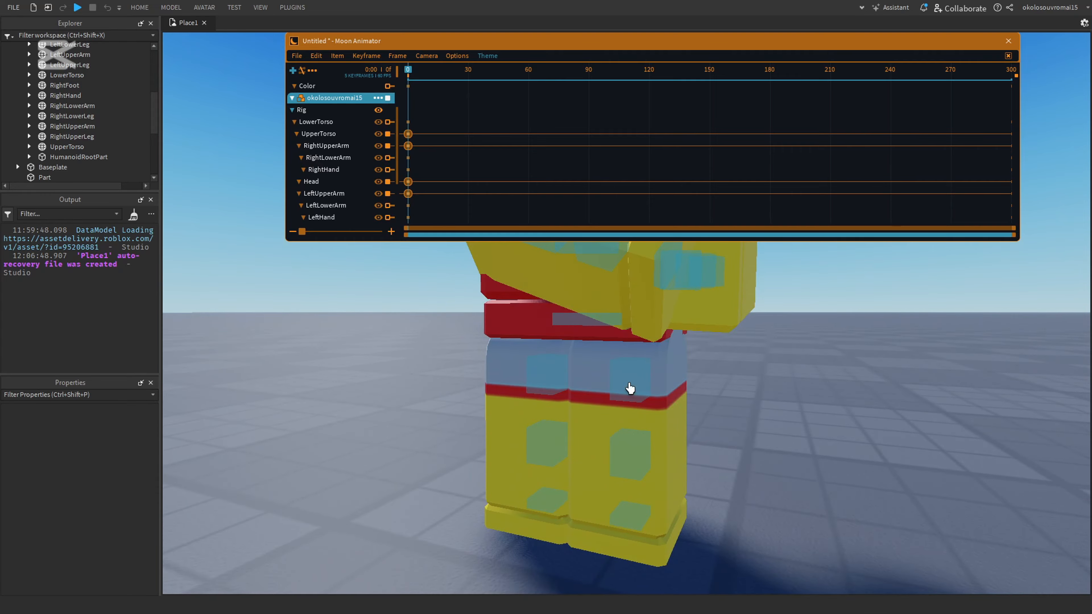
{"action": "right_click_drag", "start_coordinate": [692, 477], "coordinate": [731, 449]}
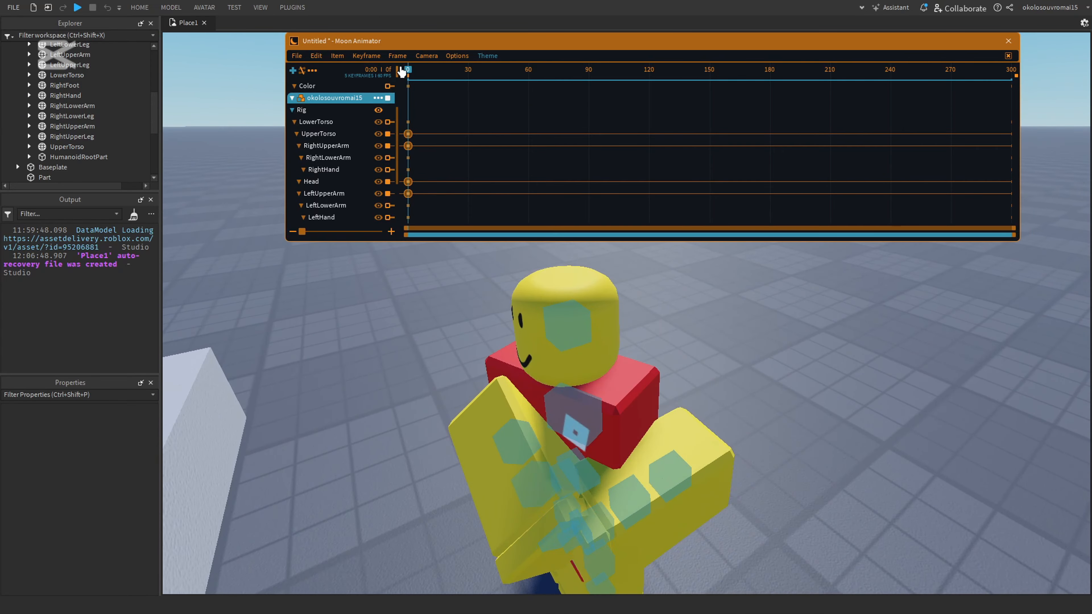
{"action": "left_click", "coordinate": [311, 72]}
{"action": "left_click", "coordinate": [410, 87]}
{"action": "left_click_drag", "start_coordinate": [423, 80], "coordinate": [780, 80]}
{"action": "right_click_drag", "start_coordinate": [645, 249], "coordinate": [487, 332]}
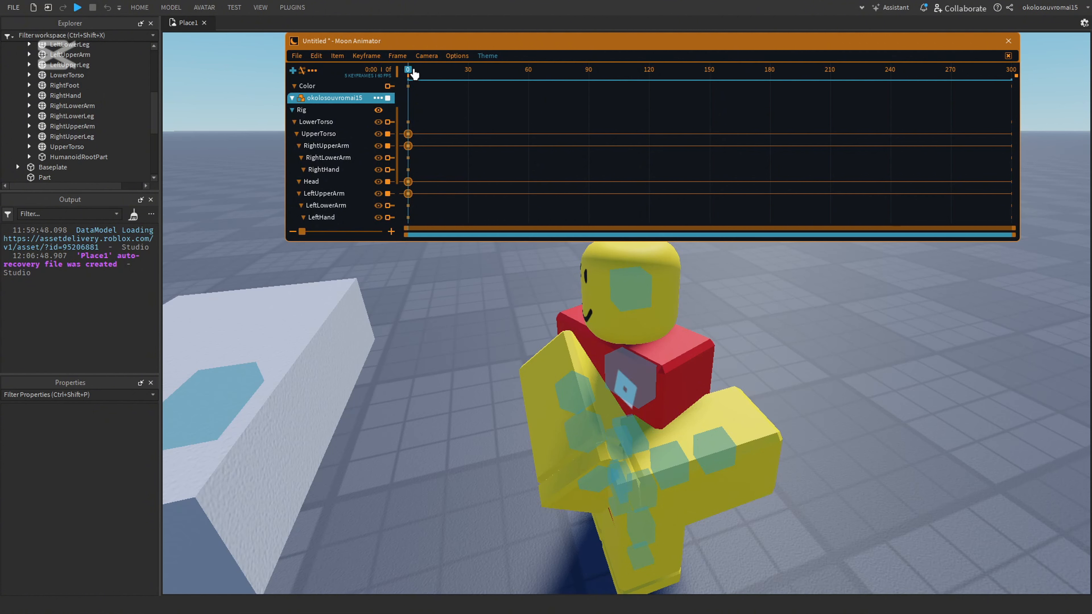
{"action": "key", "text": "d"}
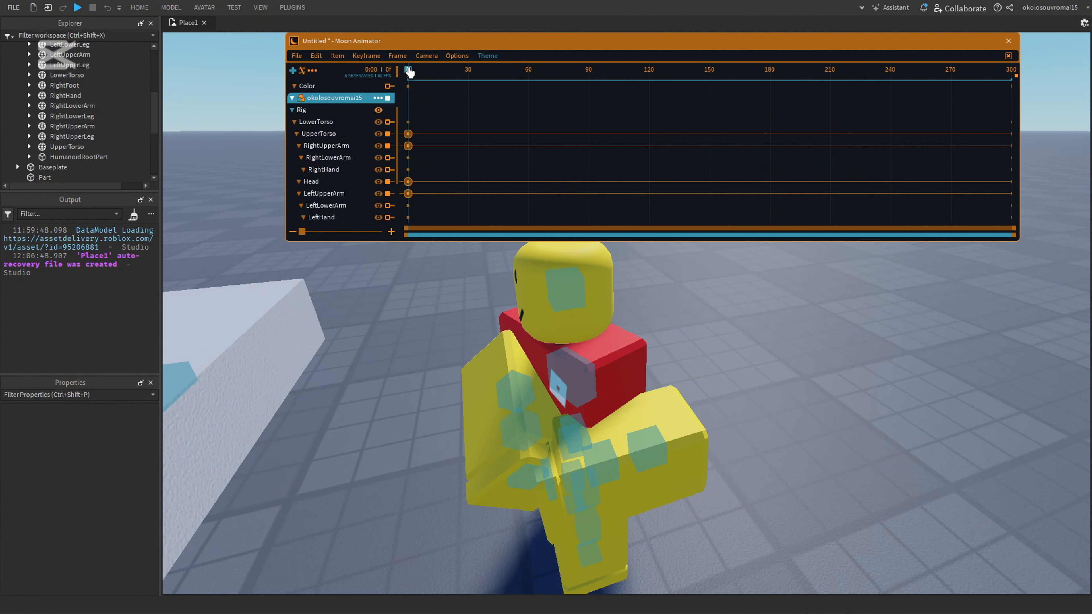
Step: Move the playhead to frame 20 and rotate the UpperTorso into a new angle
{"action": "left_click_drag", "start_coordinate": [409, 70], "coordinate": [449, 78]}
{"action": "left_click", "coordinate": [657, 379]}
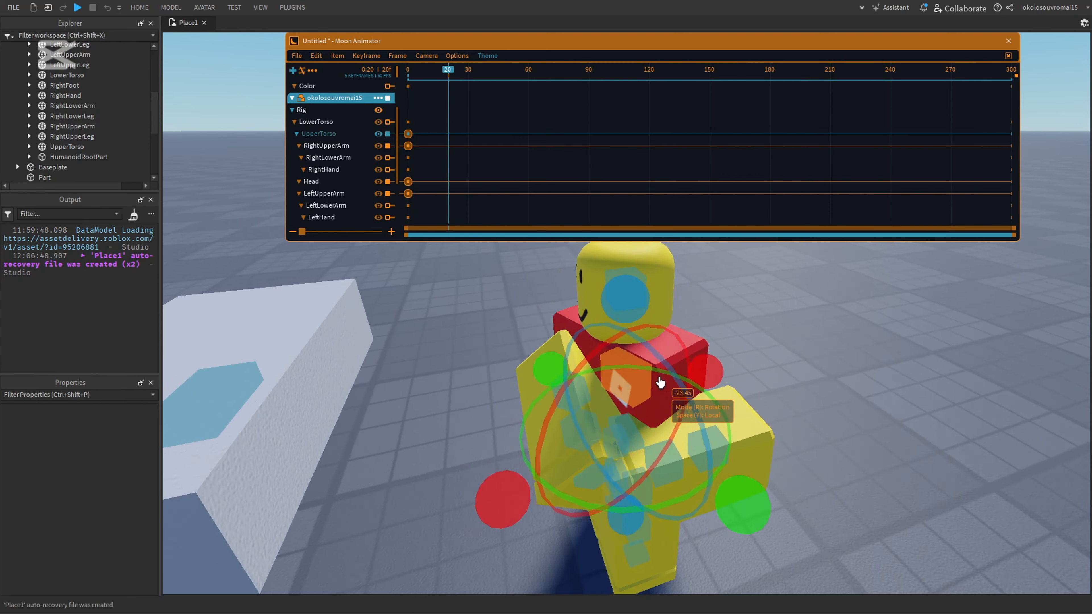
{"action": "right_click_drag", "start_coordinate": [658, 380], "coordinate": [658, 378]}
{"action": "left_click_drag", "start_coordinate": [688, 451], "coordinate": [706, 438]}
{"action": "left_click_drag", "start_coordinate": [626, 262], "coordinate": [751, 278]}
{"action": "right_click_drag", "start_coordinate": [752, 277], "coordinate": [753, 276]}
Step: Rotate the Head at frame 20 to follow the turned torso
{"action": "left_click", "coordinate": [695, 312]}
{"action": "left_click", "coordinate": [671, 307]}
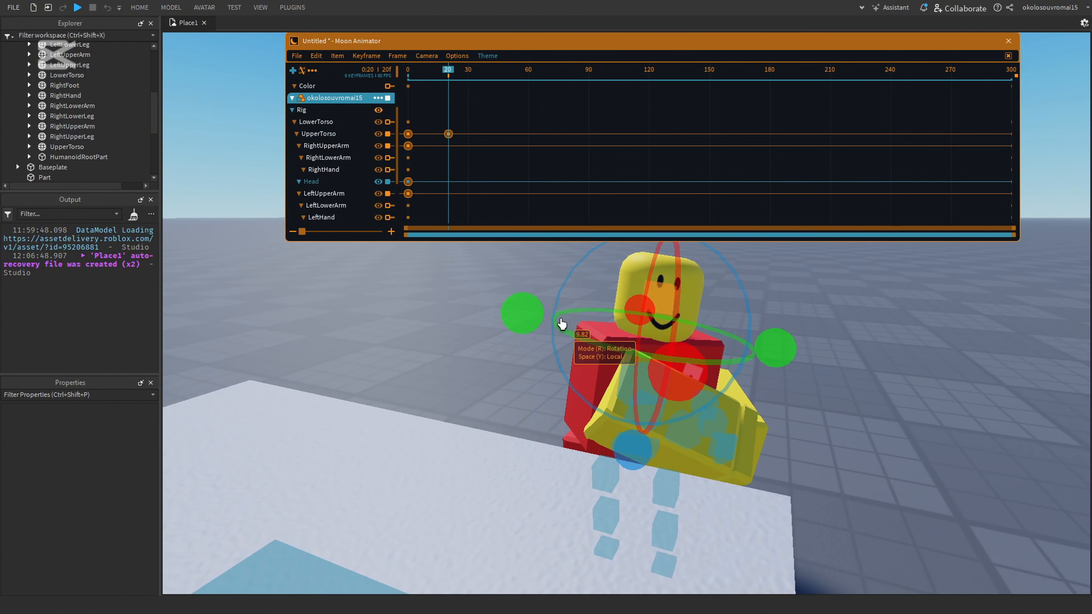
{"action": "left_click_drag", "start_coordinate": [520, 313], "coordinate": [497, 305]}
{"action": "left_click_drag", "start_coordinate": [685, 315], "coordinate": [694, 282]}
{"action": "right_click_drag", "start_coordinate": [705, 283], "coordinate": [706, 283]}
Step: Shift and rotate the LeftUpperArm at frame 20 so that it keeps its folded position against the turned torso
{"action": "left_click", "coordinate": [595, 367]}
{"action": "scroll", "coordinate": [649, 386], "scroll_direction": "up", "scroll_amount": 2}
{"action": "right_click_drag", "start_coordinate": [689, 435], "coordinate": [691, 438]}
{"action": "key", "text": "r"}
{"action": "left_click_drag", "start_coordinate": [670, 379], "coordinate": [705, 373]}
{"action": "key", "text": "r"}
{"action": "left_click_drag", "start_coordinate": [532, 400], "coordinate": [508, 425]}
{"action": "left_click_drag", "start_coordinate": [637, 260], "coordinate": [620, 279]}
Step: Rotate and nudge the RightUpperArm at frame 20 to lie across the chest, and clear the selection
{"action": "left_click", "coordinate": [432, 346]}
{"action": "right_click_drag", "start_coordinate": [477, 441], "coordinate": [479, 442]}
{"action": "left_click_drag", "start_coordinate": [685, 442], "coordinate": [704, 430]}
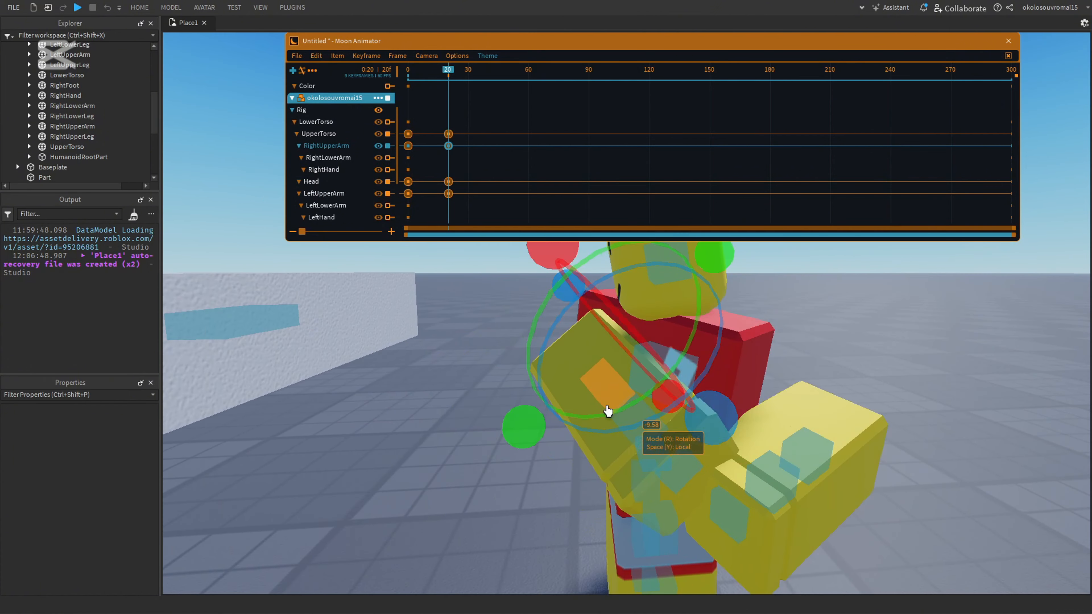
{"action": "left_click_drag", "start_coordinate": [563, 266], "coordinate": [584, 267]}
{"action": "key", "text": "r"}
{"action": "right_click_drag", "start_coordinate": [729, 511], "coordinate": [731, 516]}
{"action": "left_click_drag", "start_coordinate": [602, 420], "coordinate": [606, 438]}
{"action": "left_click", "coordinate": [843, 307]}
Step: Play back the animation and inspect the crossed-arms pose from the front
{"action": "right_click_drag", "start_coordinate": [844, 306], "coordinate": [843, 306]}
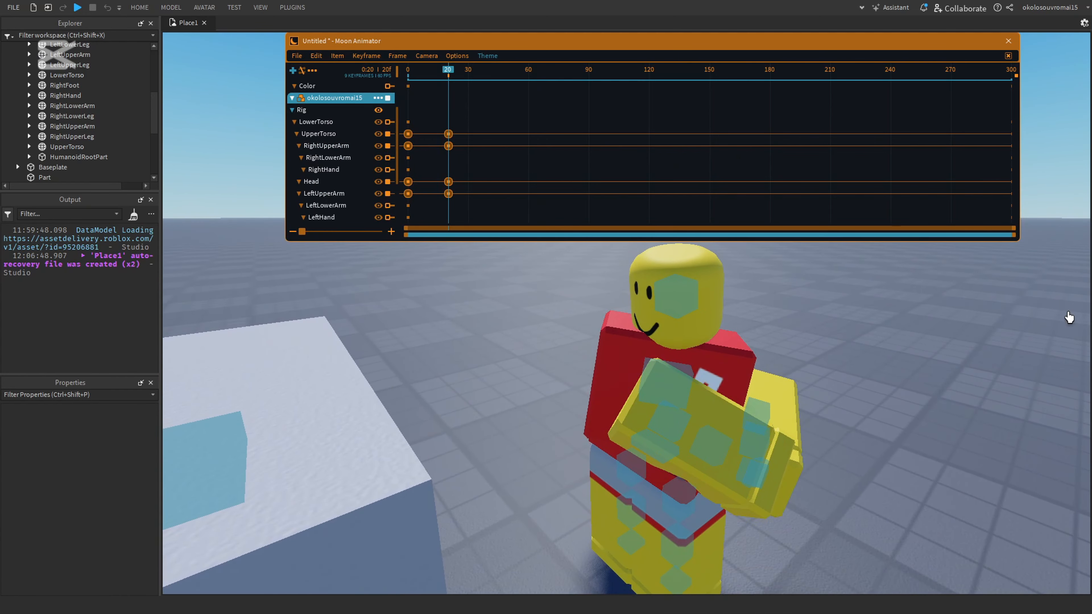
{"action": "right_click_drag", "start_coordinate": [1008, 403], "coordinate": [1009, 404]}
{"action": "key", "text": "space"}
{"action": "key", "text": "space"}
{"action": "key", "text": "space"}
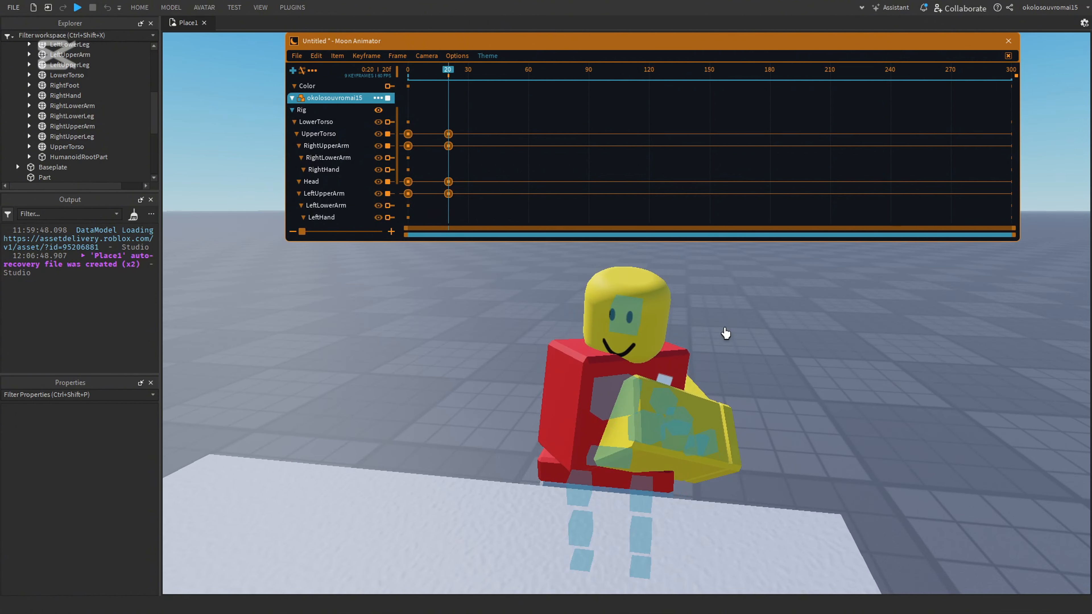
{"action": "right_click_drag", "start_coordinate": [755, 314], "coordinate": [756, 315]}
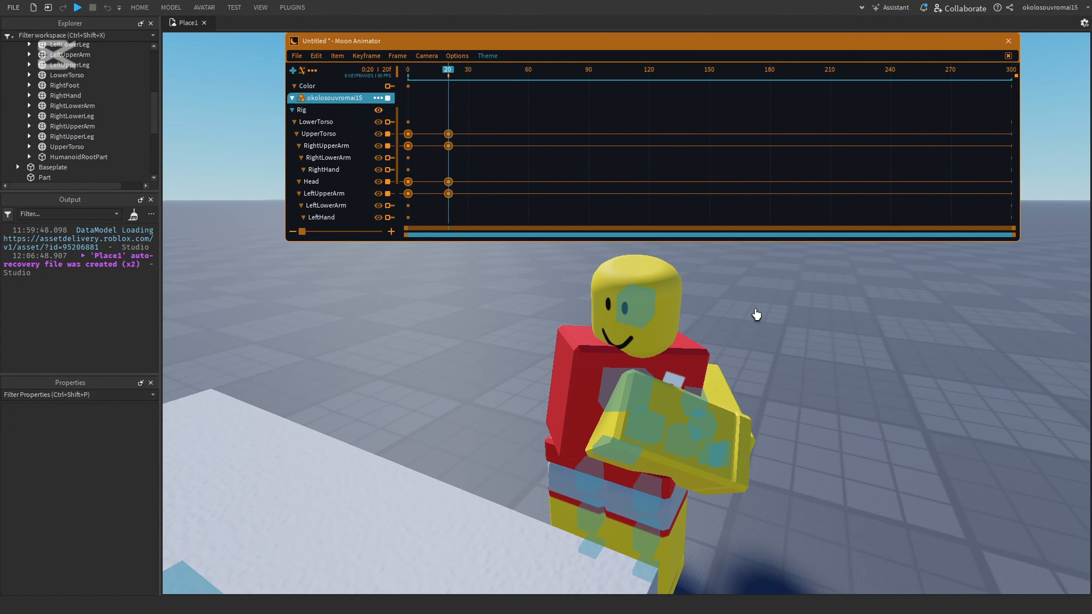
{"action": "scroll", "coordinate": [252, 492], "scroll_direction": "down", "scroll_amount": 5}
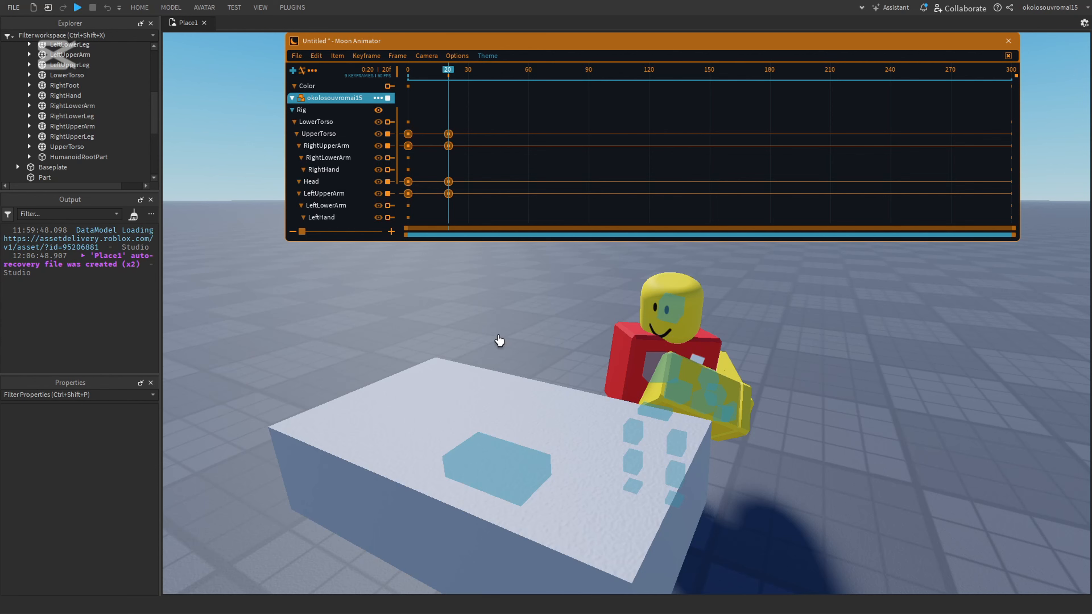
Step: Hide the animator interface to preview the scene without handles, and show the interface again
{"action": "key", "text": "h"}
{"action": "key", "text": "space"}
{"action": "right_click_drag", "start_coordinate": [617, 273], "coordinate": [616, 273]}
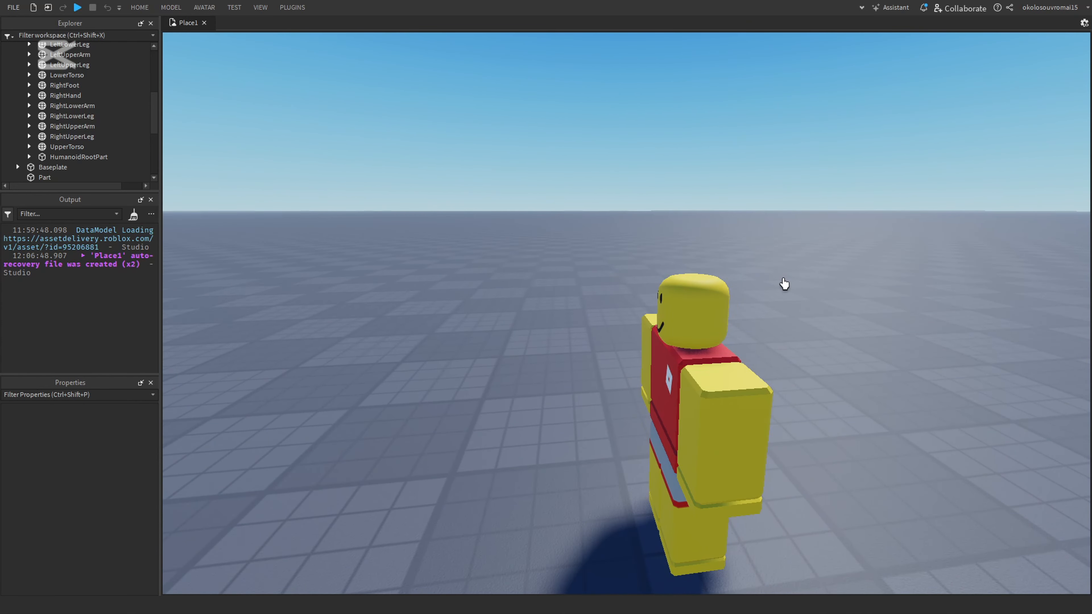
{"action": "key", "text": "h"}
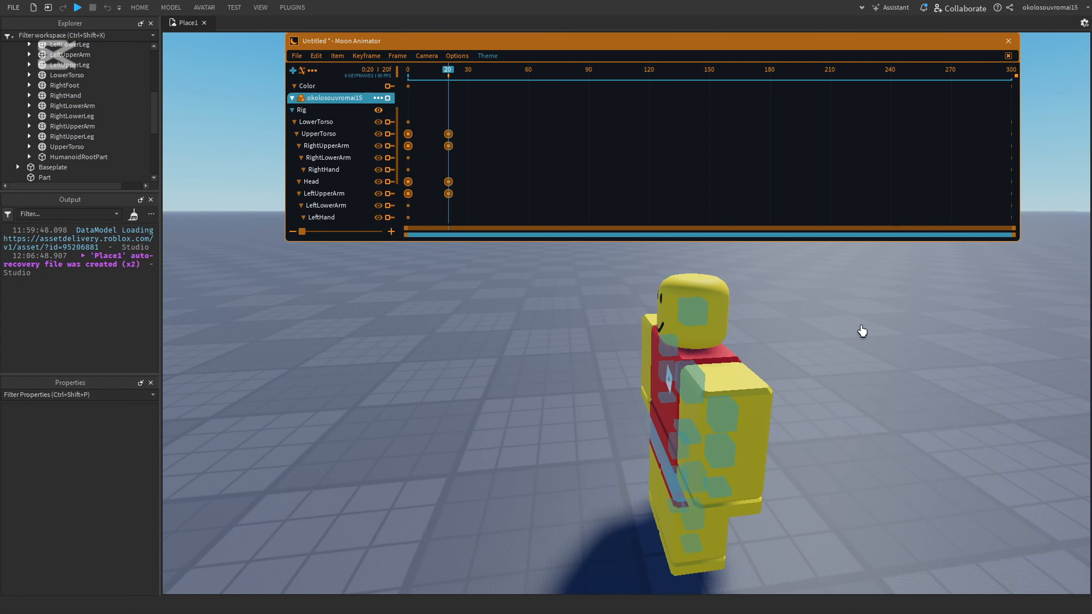
Step: Toggle the scene repeatedly between its original state and the animated state to compare the two
{"action": "key", "text": "t"}
{"action": "key", "text": "t"}
{"action": "key", "text": "t"}
{"action": "key", "text": "t"}
{"action": "key", "text": "t"}
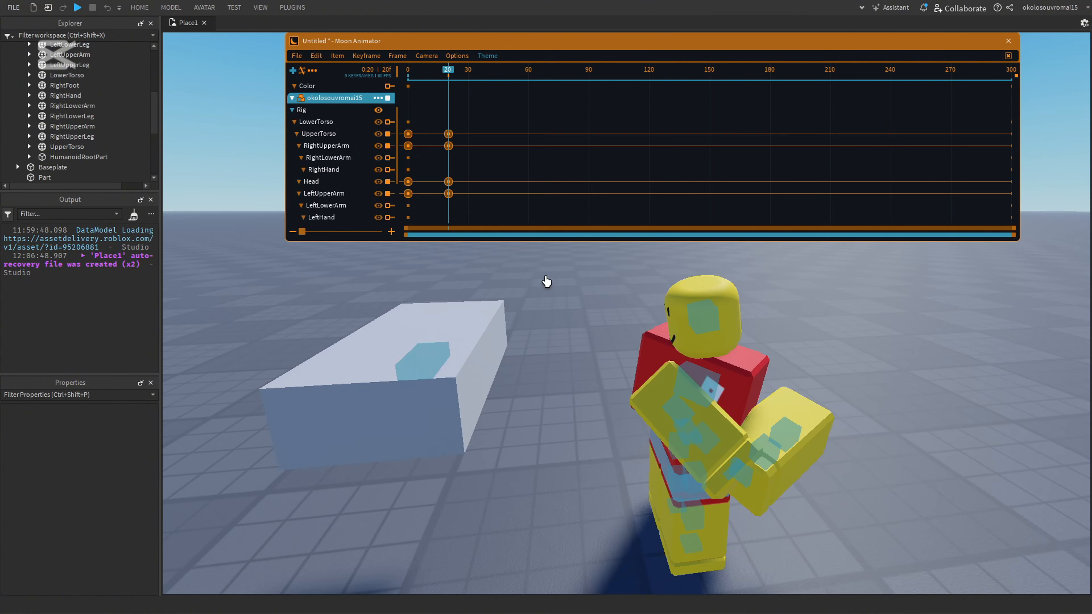
{"action": "key", "text": "t"}
{"action": "key", "text": "t"}
{"action": "key", "text": "t"}
{"action": "key", "text": "t"}
{"action": "key", "text": "t"}
{"action": "key", "text": "t"}
{"action": "key", "text": "h"}
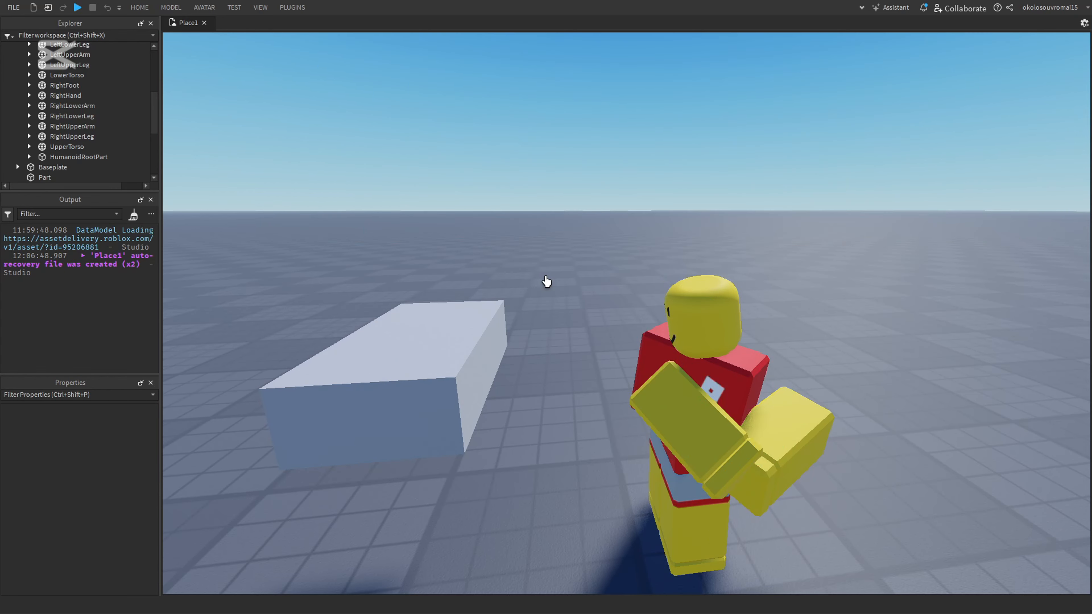
{"action": "key", "text": "h"}
{"action": "key", "text": "t"}
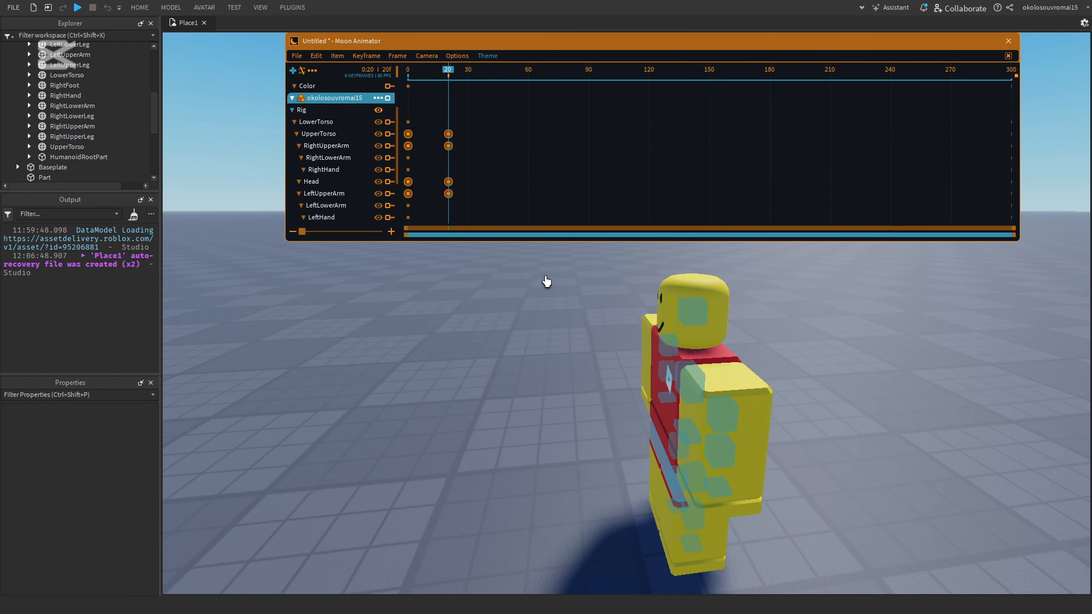
{"action": "key", "text": "t"}
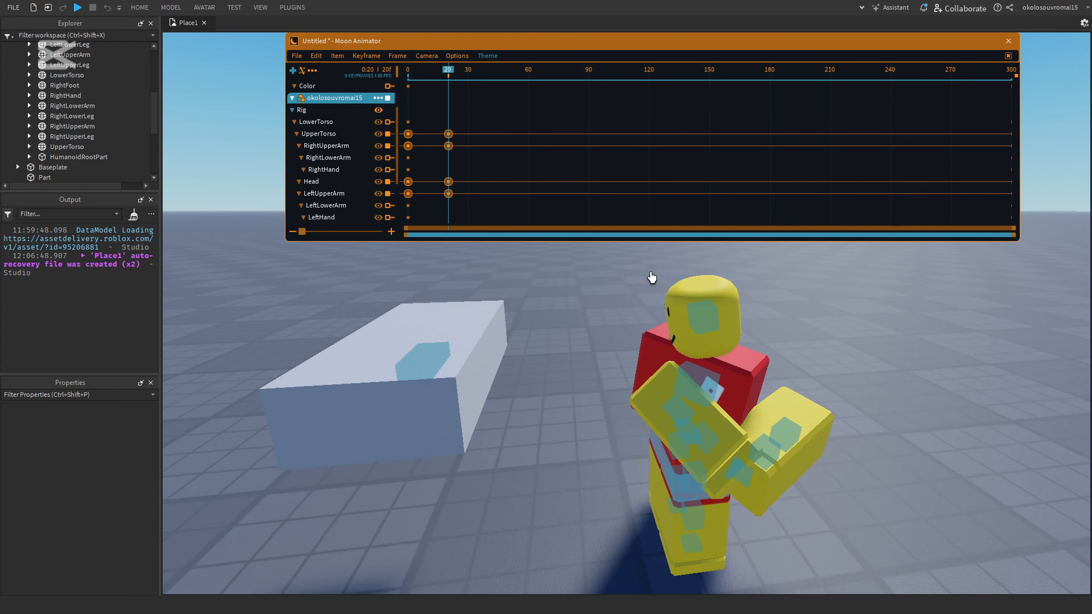
Step: Hide the animator interface and review the animated character and block from several angles
{"action": "key", "text": "h"}
{"action": "key", "text": "a"}
{"action": "right_click_drag", "start_coordinate": [651, 275], "coordinate": [651, 275]}
{"action": "key", "text": "d"}
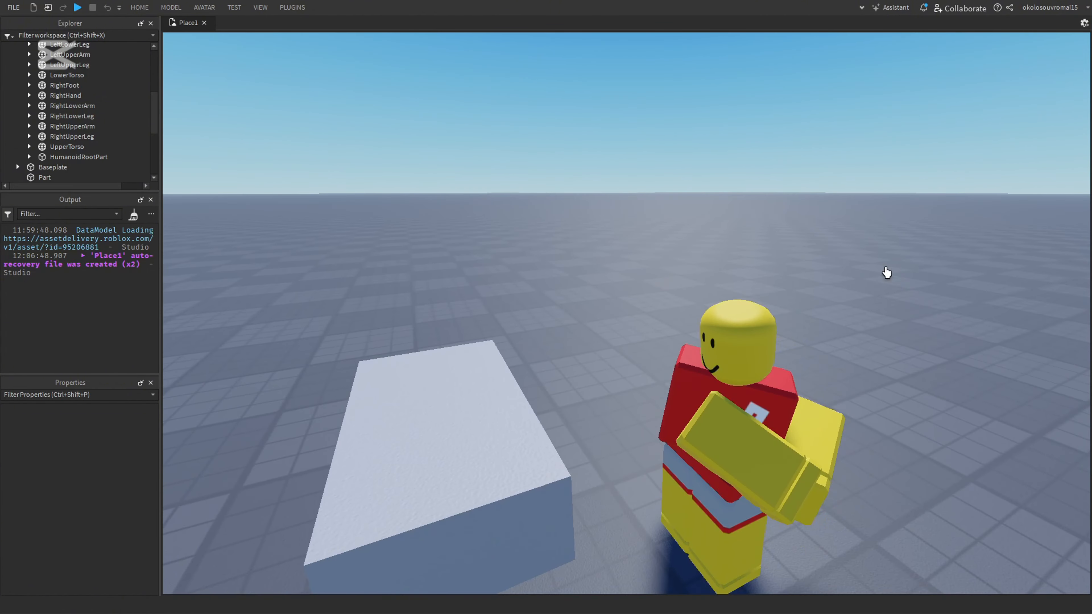
{"action": "right_click_drag", "start_coordinate": [886, 272], "coordinate": [886, 272]}
{"action": "key", "text": "space"}
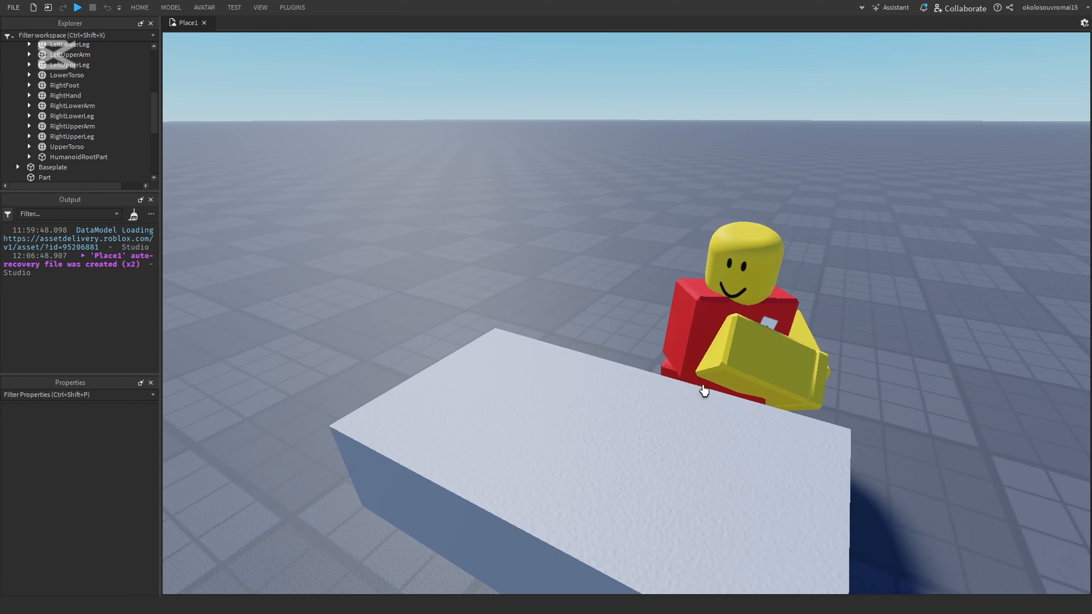
{"action": "right_click_drag", "start_coordinate": [704, 390], "coordinate": [703, 390]}
{"action": "key", "text": "d"}
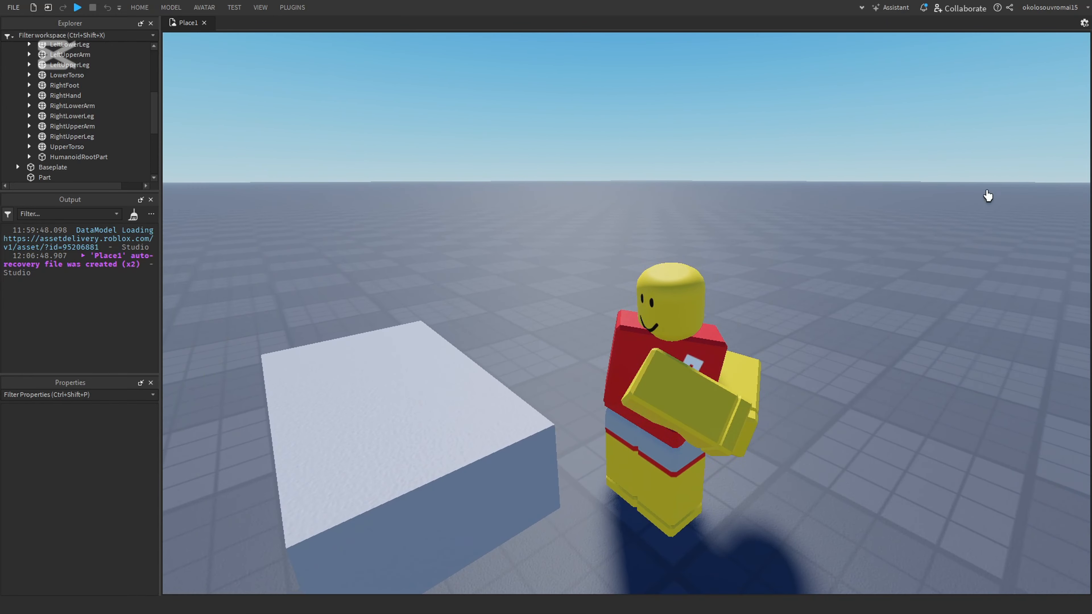
{"action": "right_click_drag", "start_coordinate": [720, 348], "coordinate": [724, 349]}
{"action": "right_click_drag", "start_coordinate": [654, 356], "coordinate": [655, 356]}
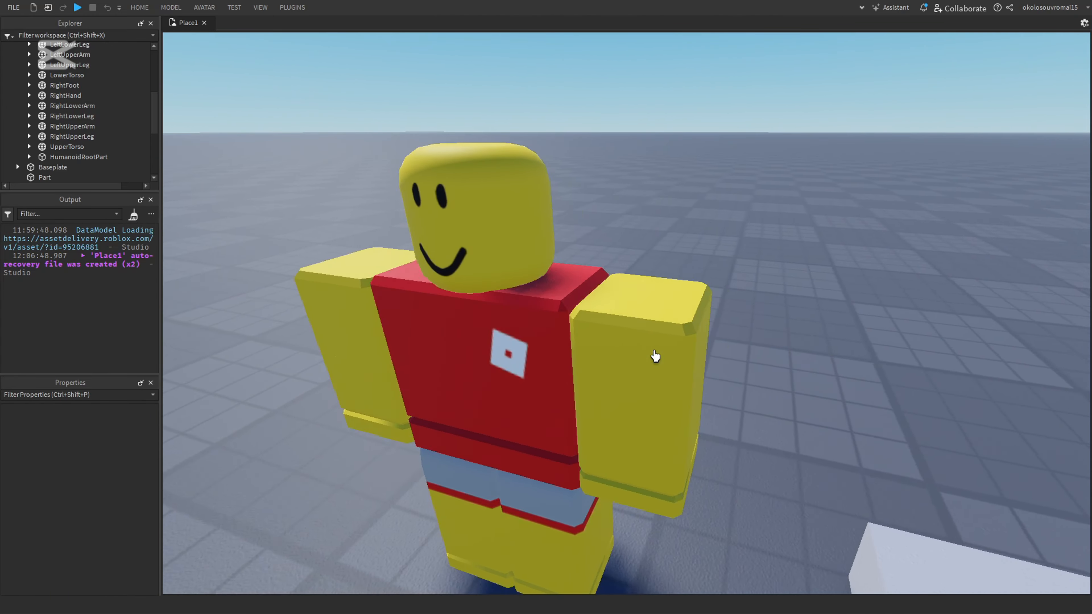
{"action": "right_click_drag", "start_coordinate": [533, 227], "coordinate": [534, 226]}
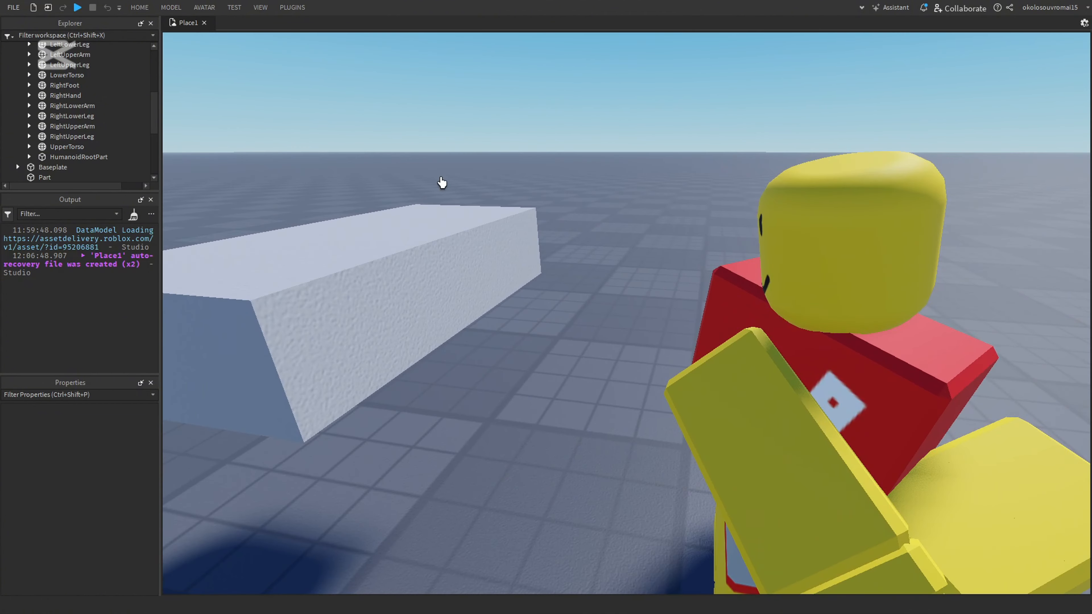
{"action": "right_click_drag", "start_coordinate": [377, 275], "coordinate": [377, 275]}
{"action": "right_click_drag", "start_coordinate": [618, 326], "coordinate": [624, 304]}
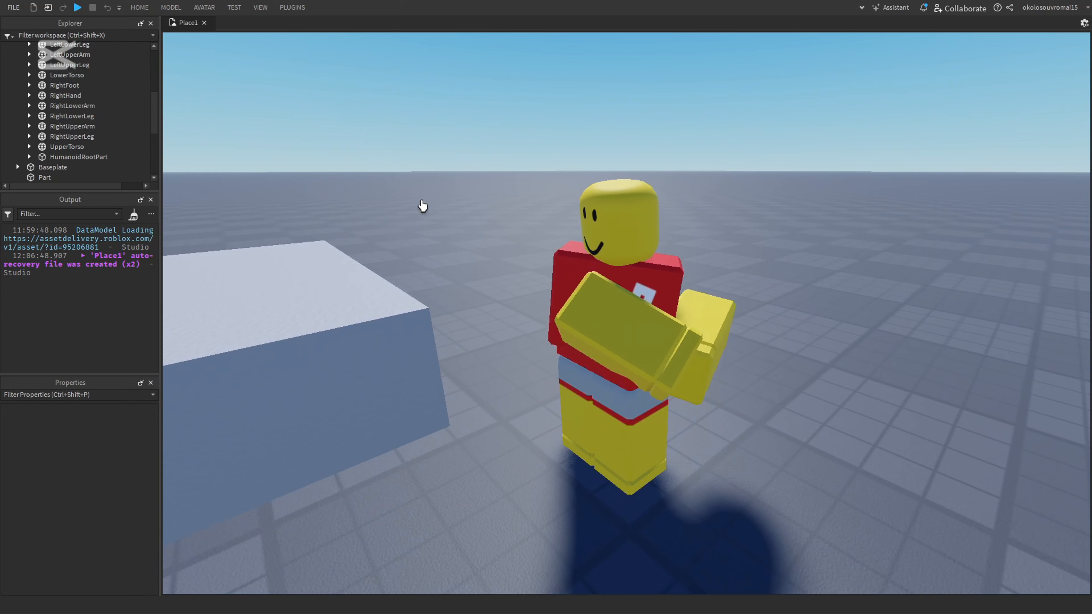
{"action": "key", "text": "space"}
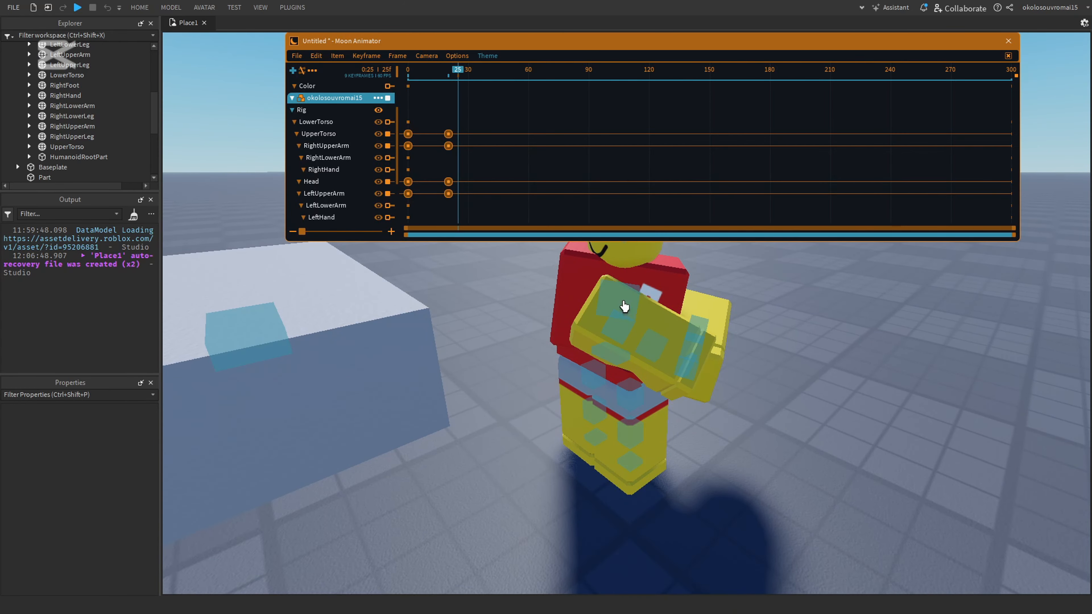
{"action": "right_click_drag", "start_coordinate": [624, 306], "coordinate": [625, 306]}
{"action": "left_click", "coordinate": [361, 134]}
{"action": "scroll", "coordinate": [363, 136], "scroll_direction": "down", "scroll_amount": 1}
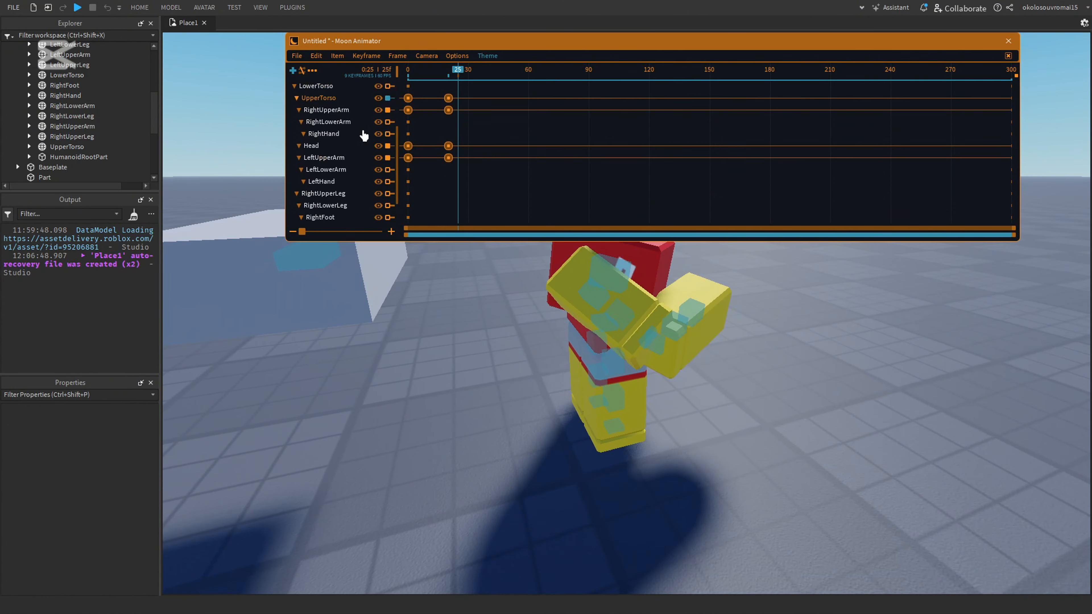
{"action": "scroll", "coordinate": [363, 136], "scroll_direction": "up", "scroll_amount": 1}
{"action": "left_click", "coordinate": [363, 134]}
{"action": "left_click", "coordinate": [337, 128]}
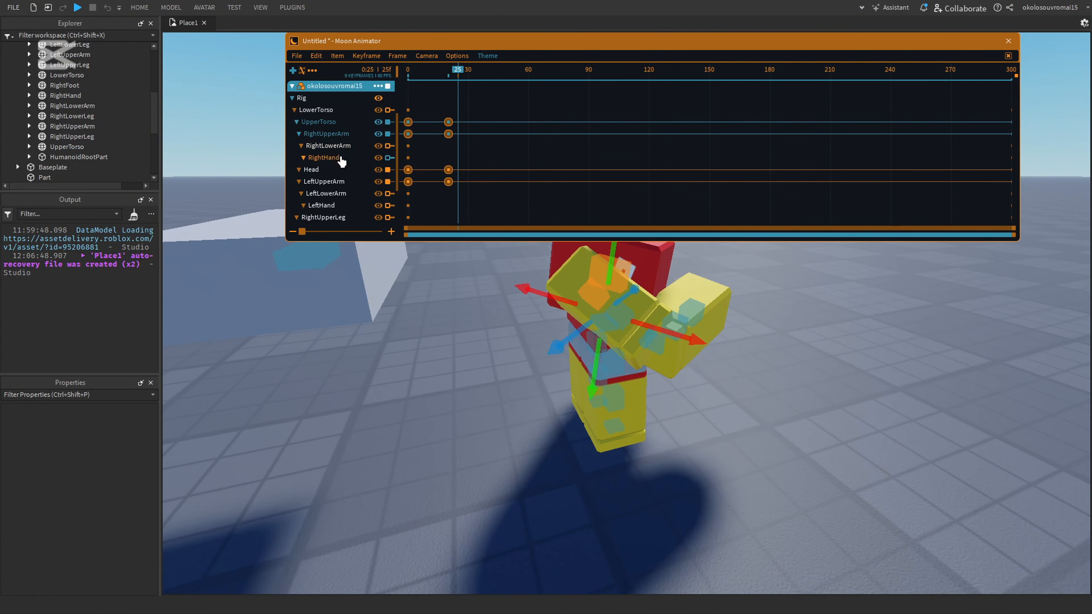
{"action": "left_click", "coordinate": [333, 183], "text": "ctrl"}
{"action": "left_click", "coordinate": [327, 171], "text": "ctrl"}
{"action": "key", "text": "minus"}
{"action": "key", "text": "ctrl+z"}
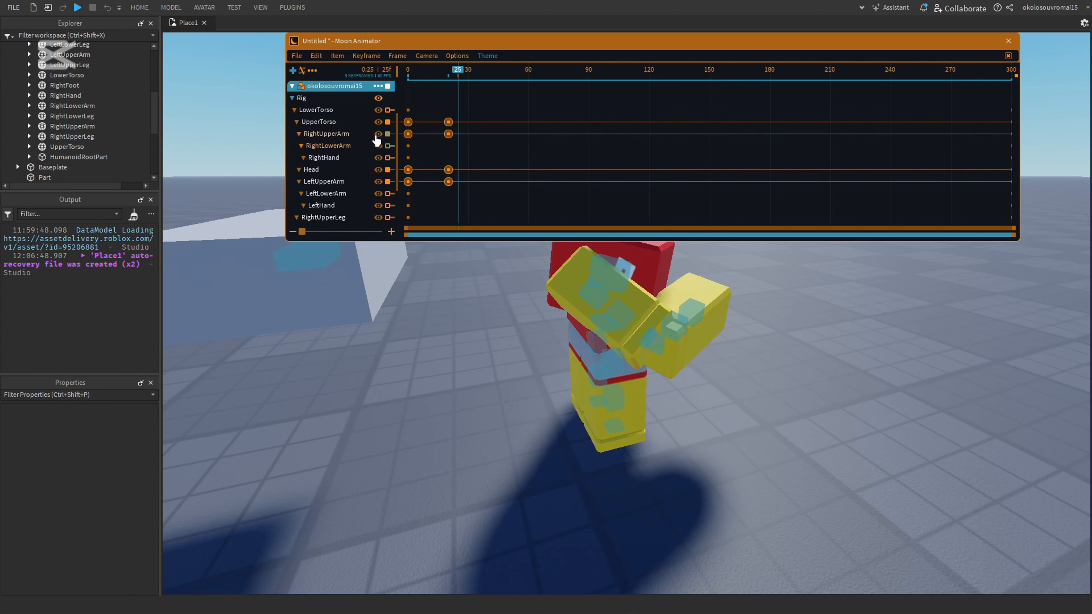
Step: Reset the UpperTorso, RightUpperArm, Head and LeftUpperArm together to their default pose at frame 25
{"action": "left_click", "coordinate": [349, 134]}
{"action": "left_click", "coordinate": [339, 172], "text": "ctrl"}
{"action": "left_click", "coordinate": [337, 185], "text": "ctrl"}
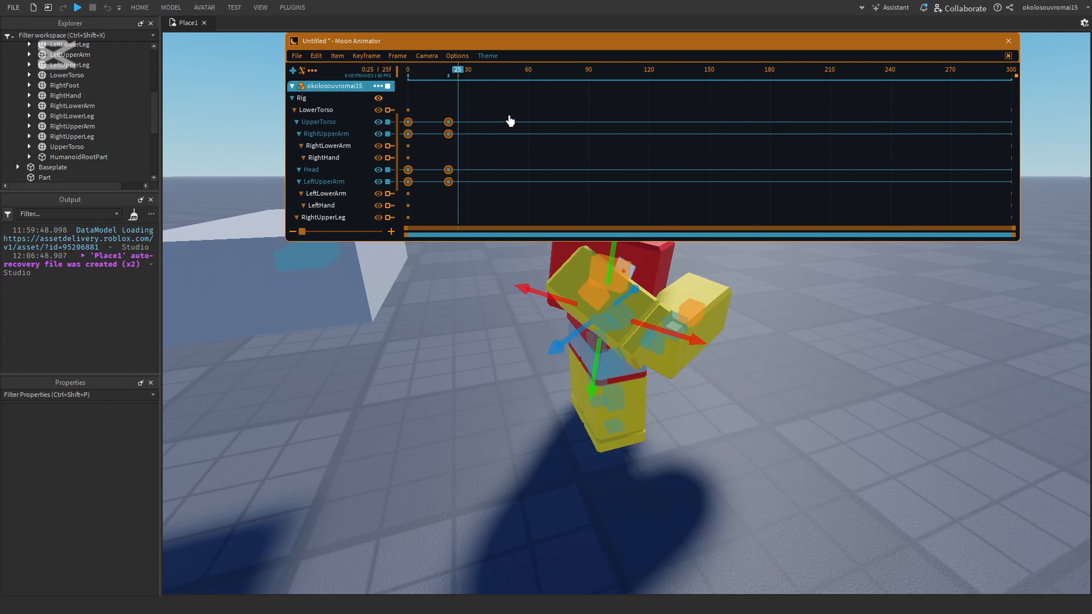
{"action": "key", "text": "0"}
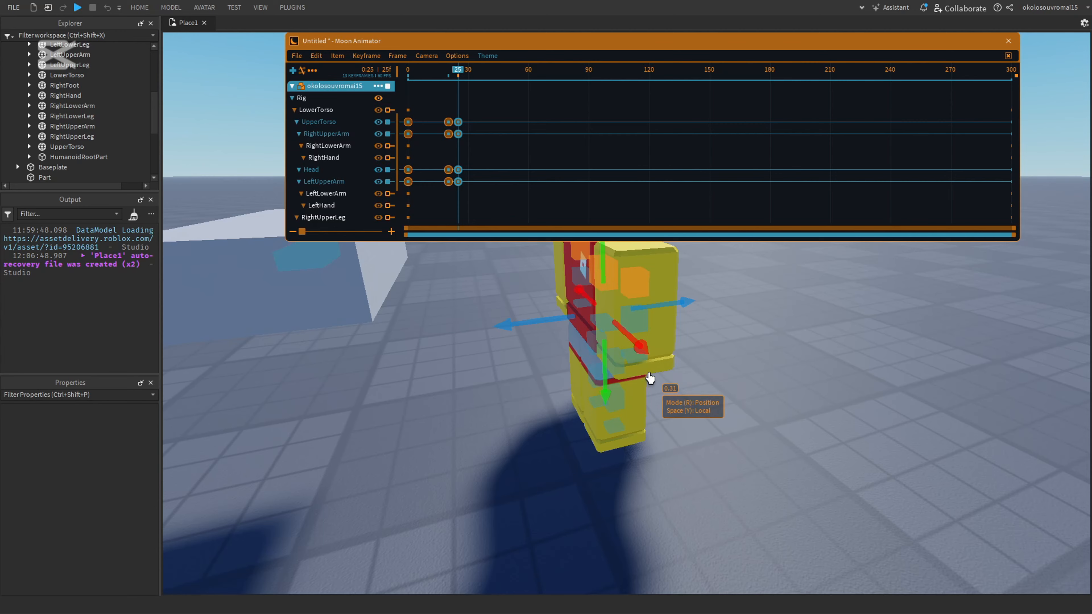
{"action": "scroll", "coordinate": [650, 378], "scroll_direction": "down", "scroll_amount": 3}
{"action": "right_click_drag", "start_coordinate": [650, 378], "coordinate": [649, 378]}
{"action": "scroll", "coordinate": [650, 378], "scroll_direction": "up", "scroll_amount": 3}
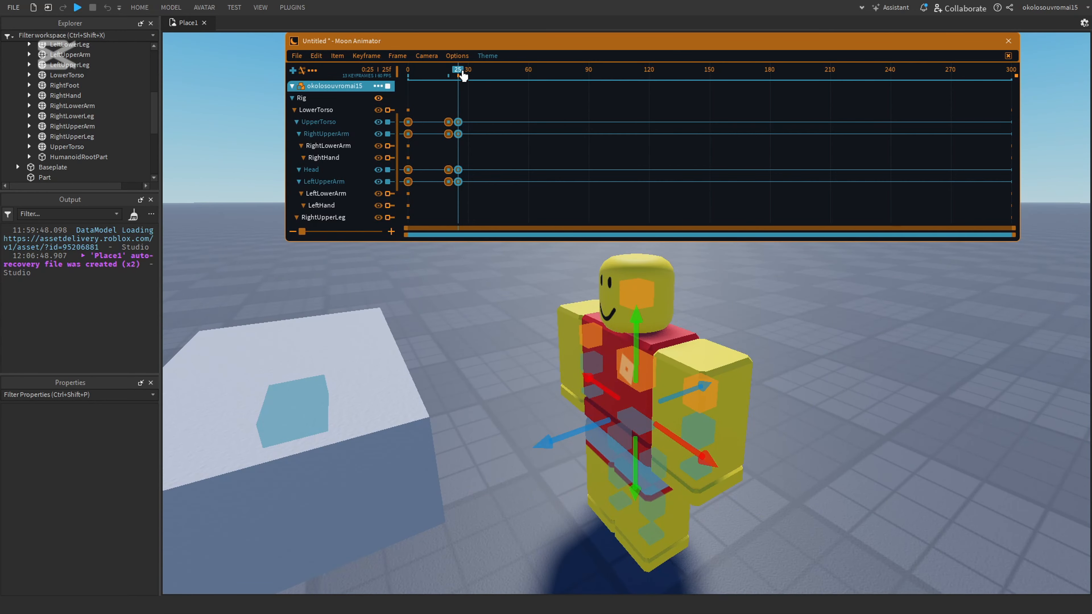
Step: Undo the four-part reset and reset all parts of the rig to the default pose at frame 25
{"action": "key", "text": "ctrl+z"}
{"action": "left_click", "coordinate": [325, 101]}
{"action": "key", "text": "0"}
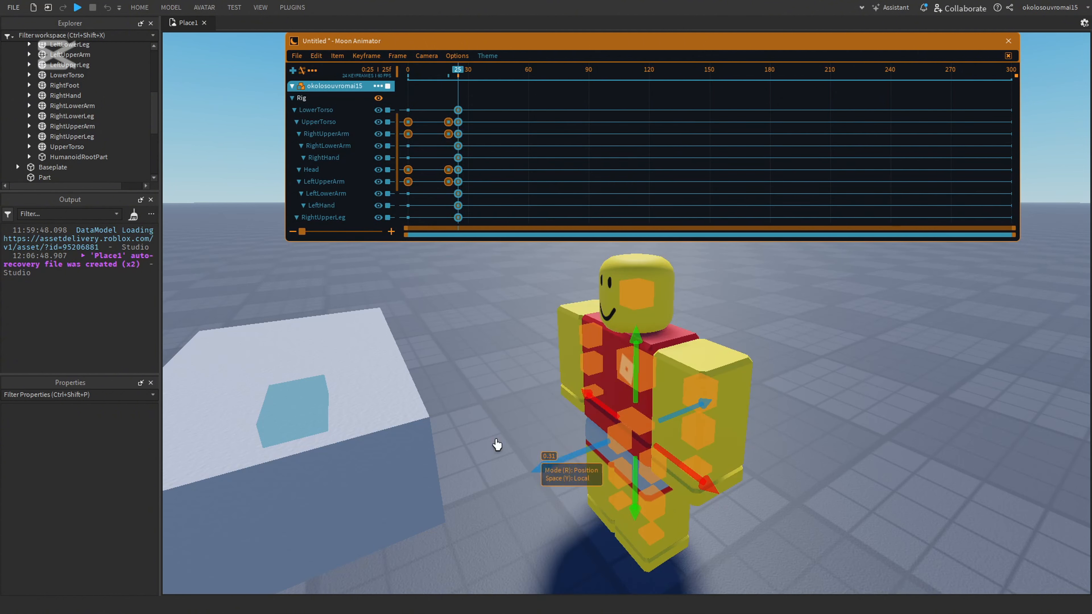
Step: Scrub the timeline to check the full reset, delete its frame 25 keyframes, and return the playhead to frame 25
{"action": "left_click", "coordinate": [460, 72]}
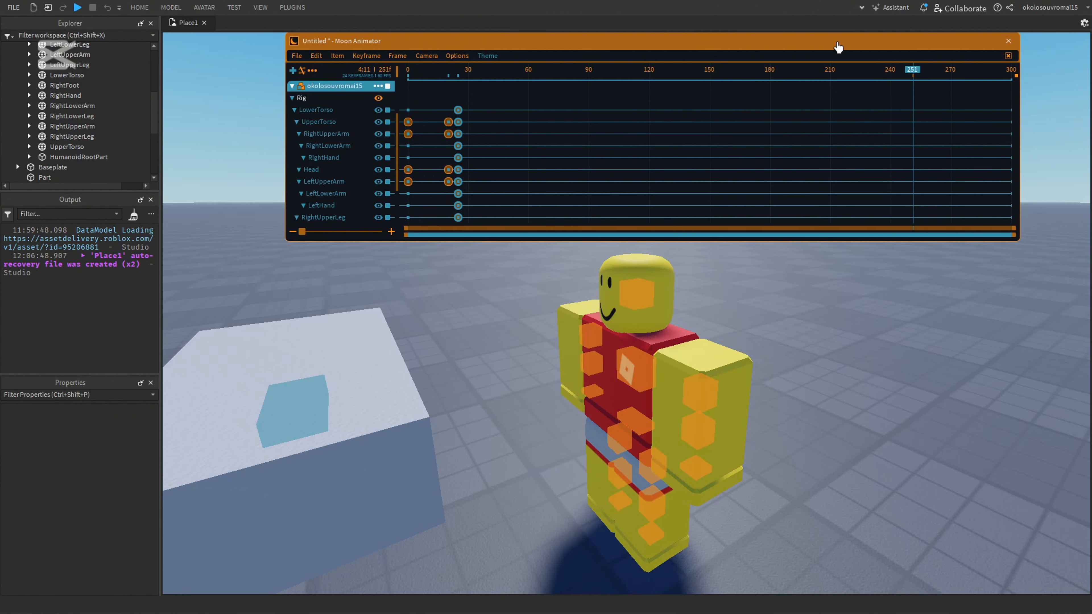
{"action": "left_click_drag", "start_coordinate": [464, 100], "coordinate": [378, 130]}
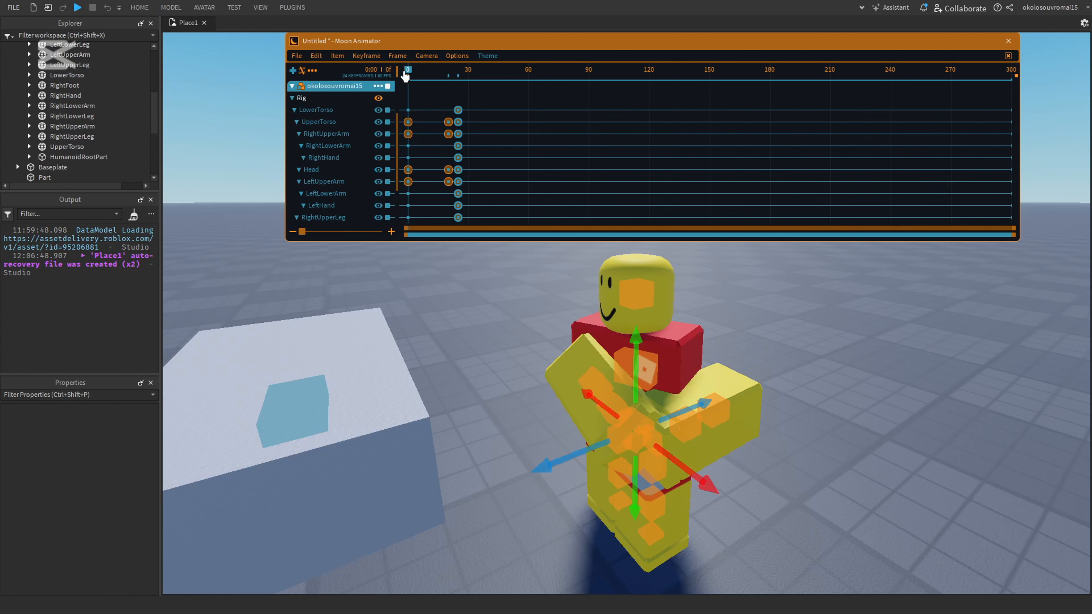
{"action": "left_click_drag", "start_coordinate": [406, 73], "coordinate": [388, 136]}
{"action": "key", "text": "Delete"}
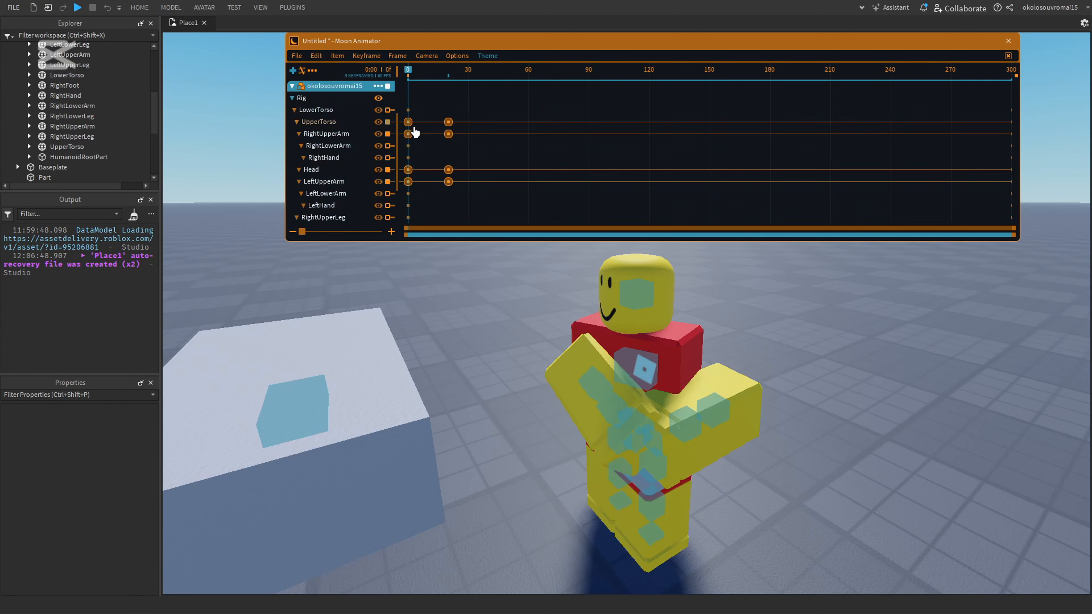
{"action": "left_click", "coordinate": [459, 73]}
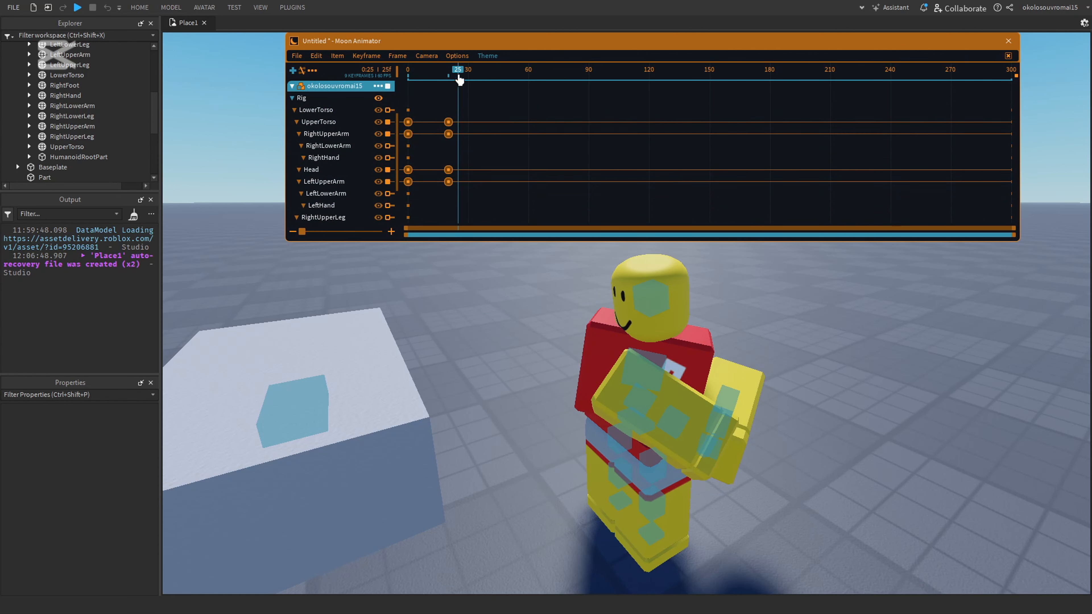
Step: Keyframe the current pose of the UpperTorso, RightUpperArm, Head and LeftUpperArm at frame 25
{"action": "left_click", "coordinate": [325, 124]}
{"action": "left_click", "coordinate": [329, 135], "text": "ctrl"}
{"action": "left_click", "coordinate": [330, 170], "text": "ctrl"}
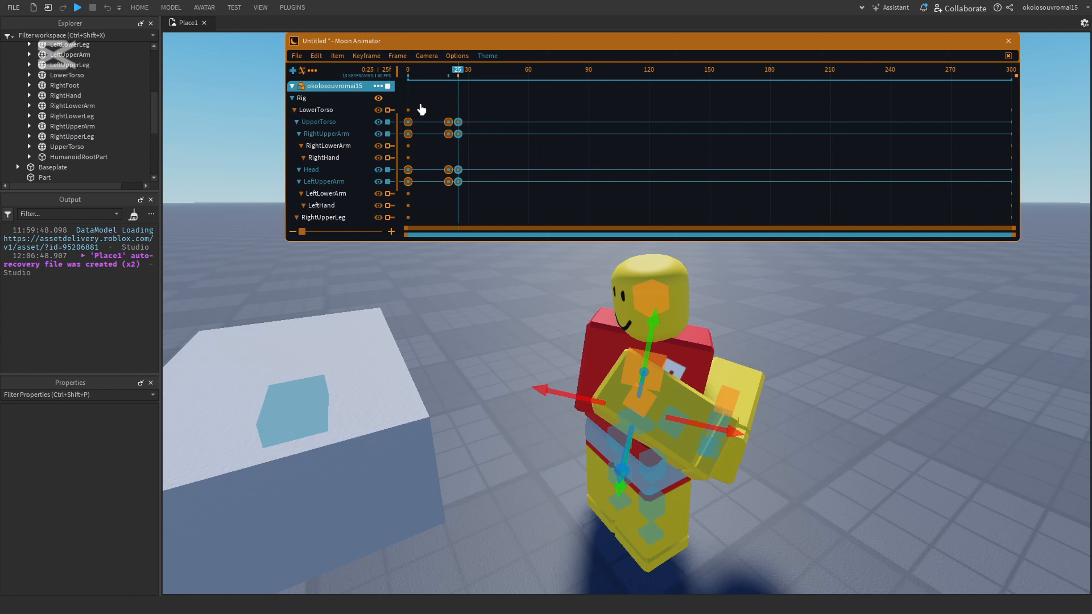
{"action": "left_click", "coordinate": [443, 96]}
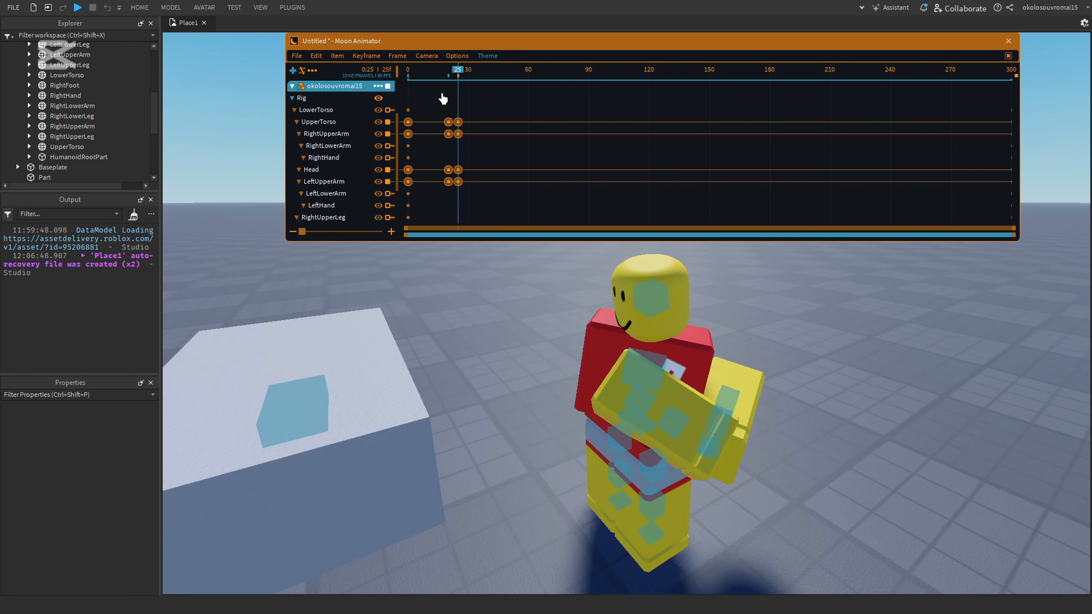
{"action": "key", "text": "space"}
Step: Reset the UpperTorso, RightUpperArm, Head and LeftUpperArm together to their default pose at frame 40
{"action": "left_click_drag", "start_coordinate": [462, 80], "coordinate": [490, 88]}
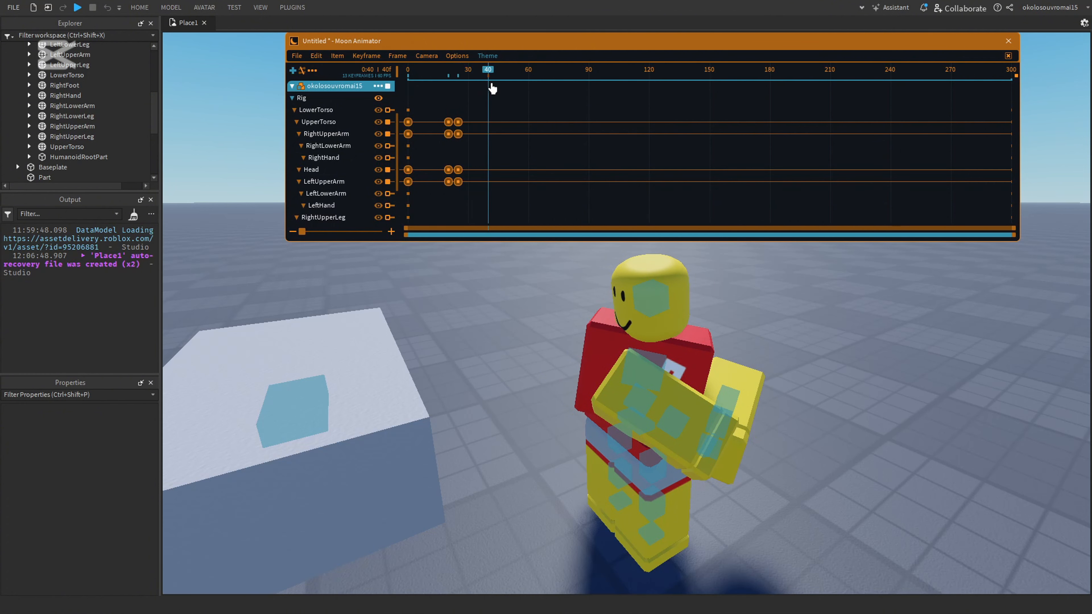
{"action": "scroll", "coordinate": [757, 330], "scroll_direction": "up", "scroll_amount": 3}
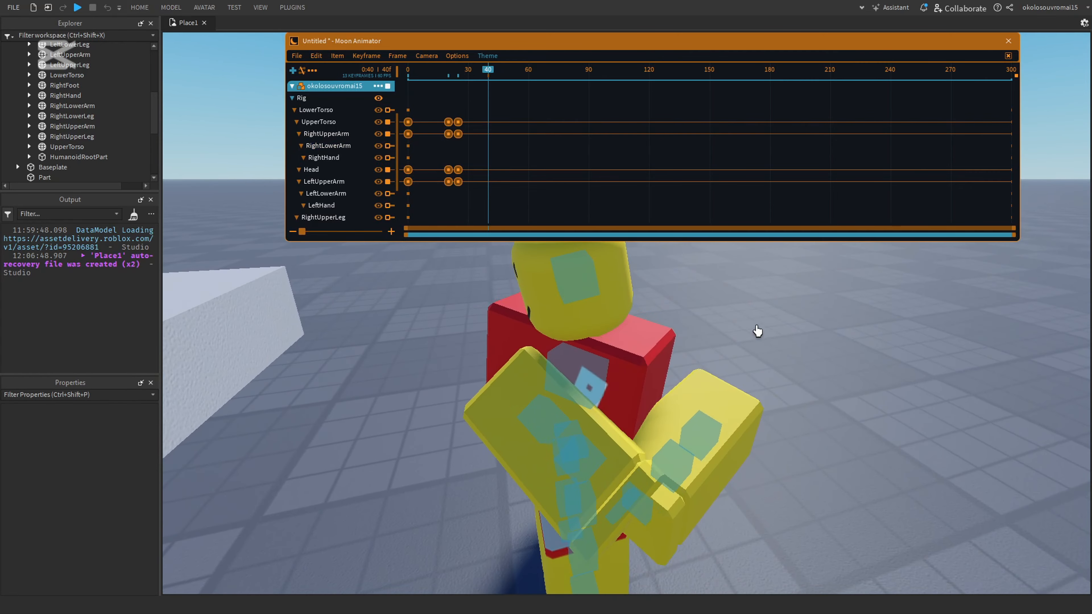
{"action": "right_click_drag", "start_coordinate": [590, 431], "coordinate": [623, 439]}
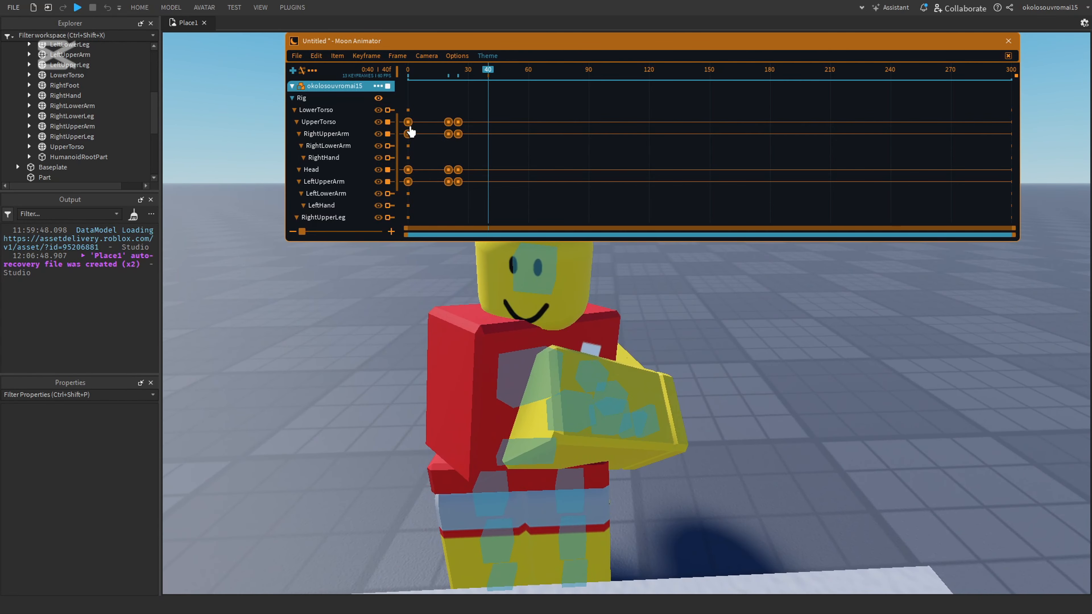
{"action": "left_click", "coordinate": [329, 133], "text": "ctrl"}
{"action": "left_click", "coordinate": [334, 169], "text": "ctrl"}
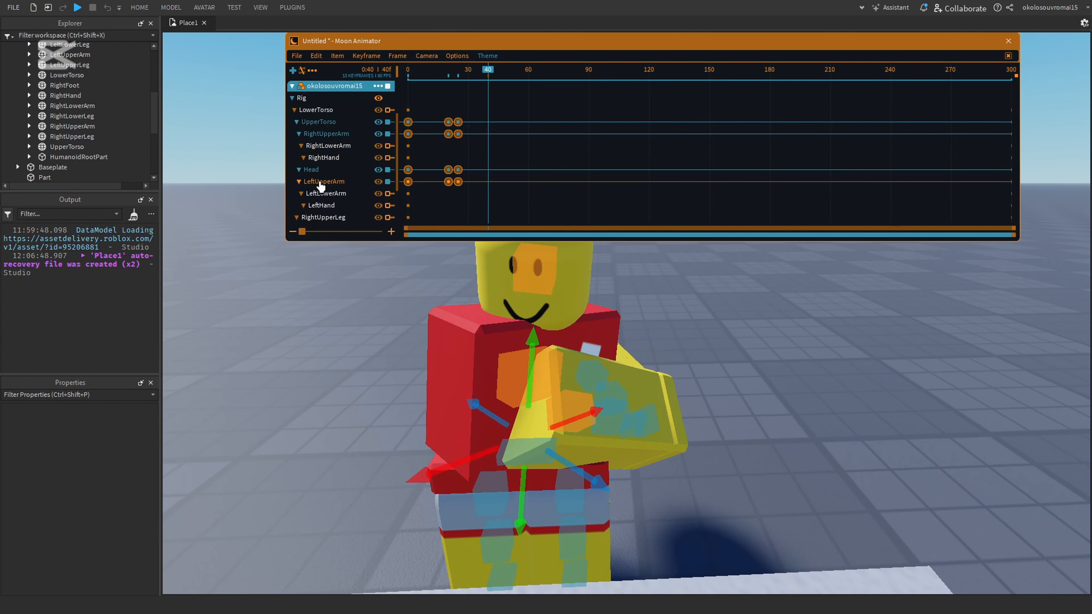
{"action": "left_click", "coordinate": [321, 182], "text": "ctrl"}
{"action": "key", "text": "0"}
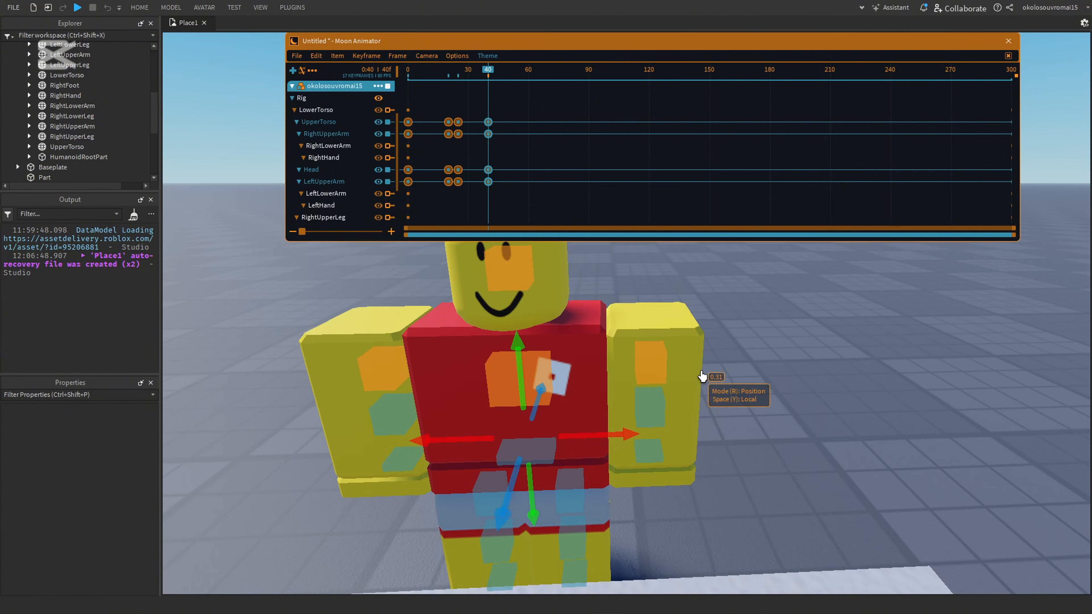
Step: Rotate the UpperTorso at frame 40 so the body turns and leans to one side
{"action": "left_click", "coordinate": [719, 397]}
{"action": "key", "text": "d"}
{"action": "right_click_drag", "start_coordinate": [719, 398], "coordinate": [718, 397]}
{"action": "key", "text": "a"}
{"action": "right_click_drag", "start_coordinate": [580, 316], "coordinate": [560, 356]}
{"action": "key", "text": "a"}
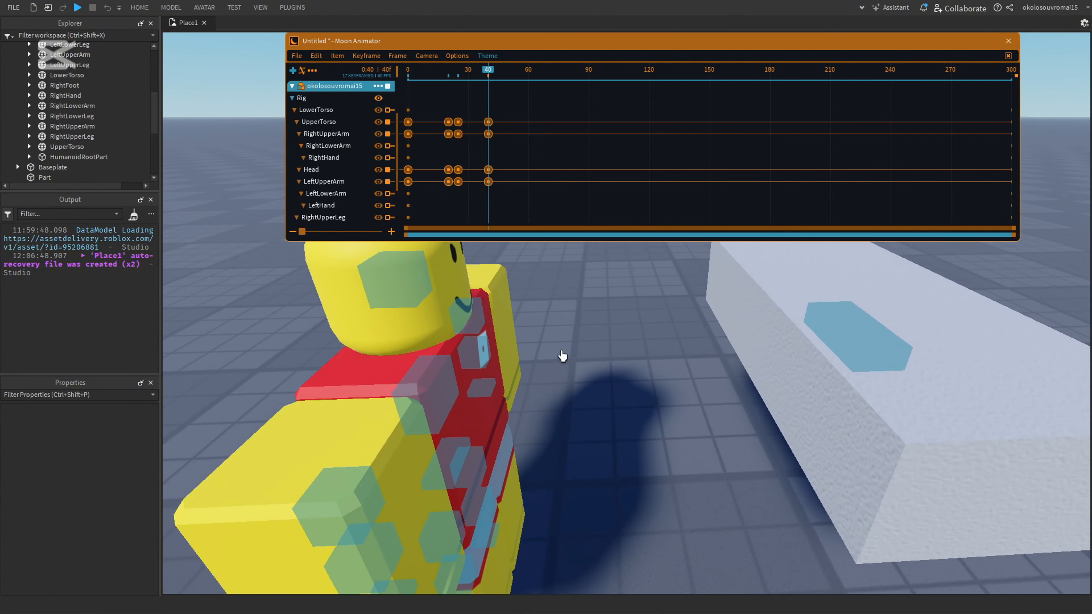
{"action": "left_click", "coordinate": [434, 397]}
{"action": "key", "text": "d"}
{"action": "right_click_drag", "start_coordinate": [616, 384], "coordinate": [557, 436]}
{"action": "key", "text": "r"}
{"action": "key", "text": "a"}
{"action": "left_click_drag", "start_coordinate": [404, 506], "coordinate": [314, 475]}
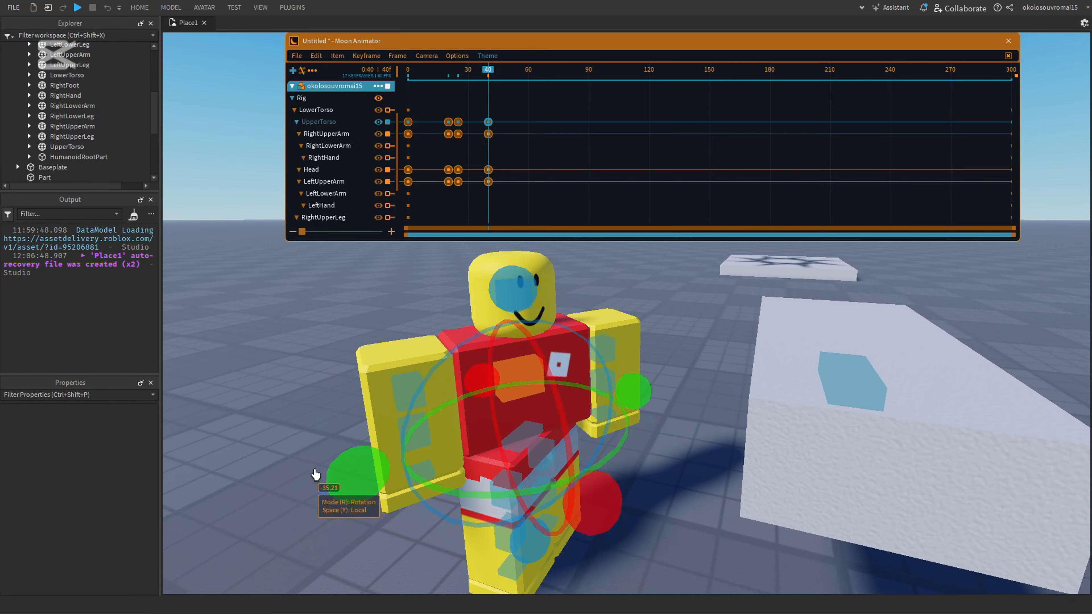
{"action": "left_click_drag", "start_coordinate": [504, 300], "coordinate": [470, 307]}
{"action": "left_click_drag", "start_coordinate": [380, 501], "coordinate": [409, 495]}
Step: Rotate the LeftUpperArm at frame 40 until the arm is raised roughly horizontally out from the shoulder
{"action": "left_click_drag", "start_coordinate": [627, 378], "coordinate": [660, 366]}
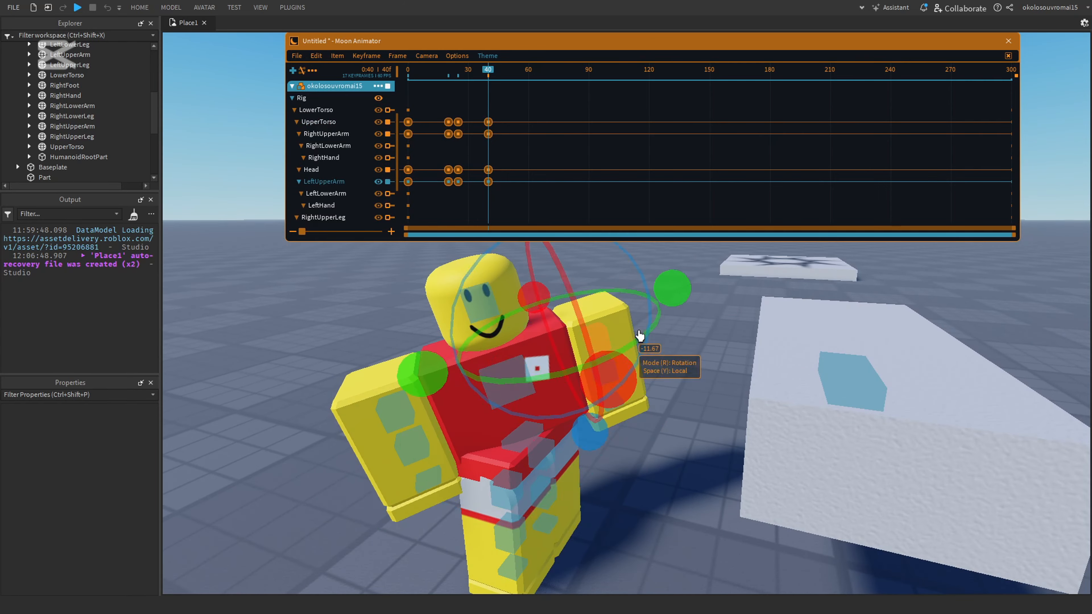
{"action": "right_click_drag", "start_coordinate": [639, 336], "coordinate": [662, 383]}
{"action": "left_click_drag", "start_coordinate": [489, 260], "coordinate": [277, 423]}
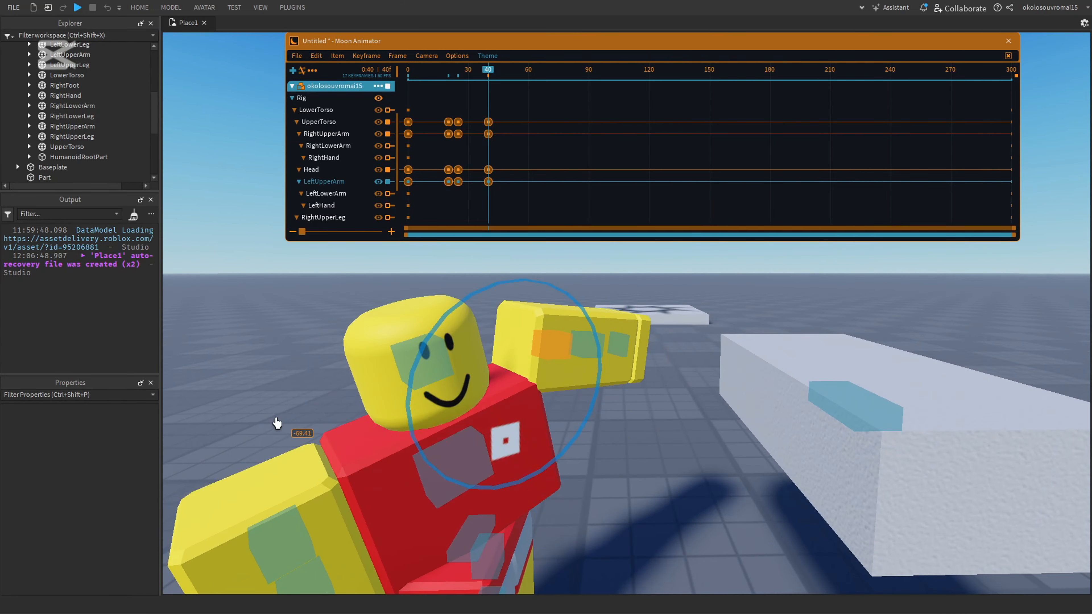
{"action": "left_click_drag", "start_coordinate": [564, 408], "coordinate": [483, 448]}
{"action": "right_click_drag", "start_coordinate": [705, 357], "coordinate": [736, 385]}
{"action": "key", "text": "r"}
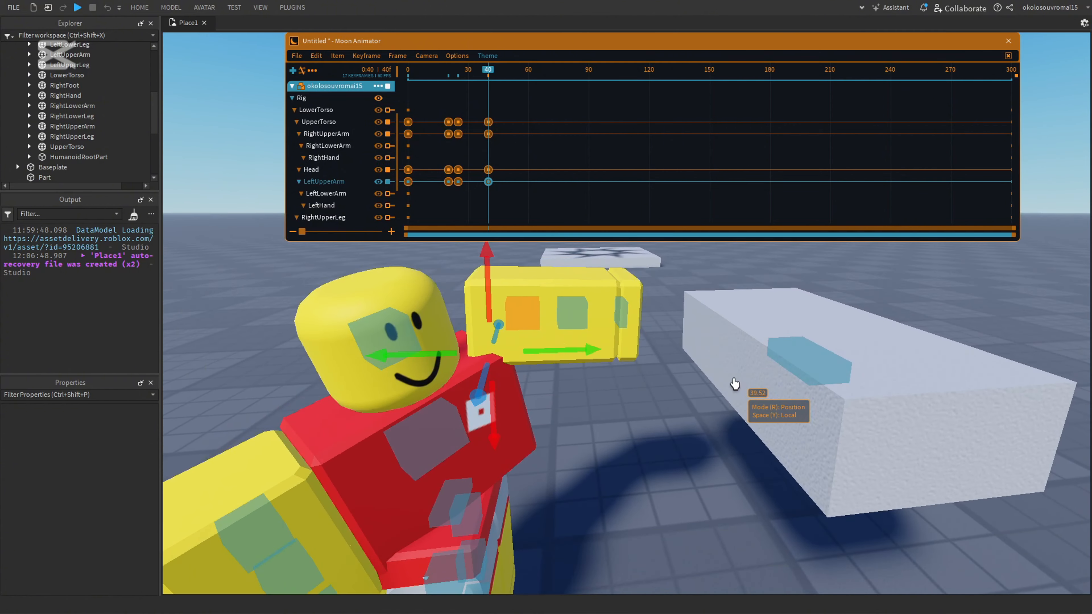
Step: Shift the raised LeftUpperArm's position and fine-tune its rotation so it sits properly against the shoulder
{"action": "left_click_drag", "start_coordinate": [568, 356], "coordinate": [606, 361]}
{"action": "right_click_drag", "start_coordinate": [607, 376], "coordinate": [565, 380]}
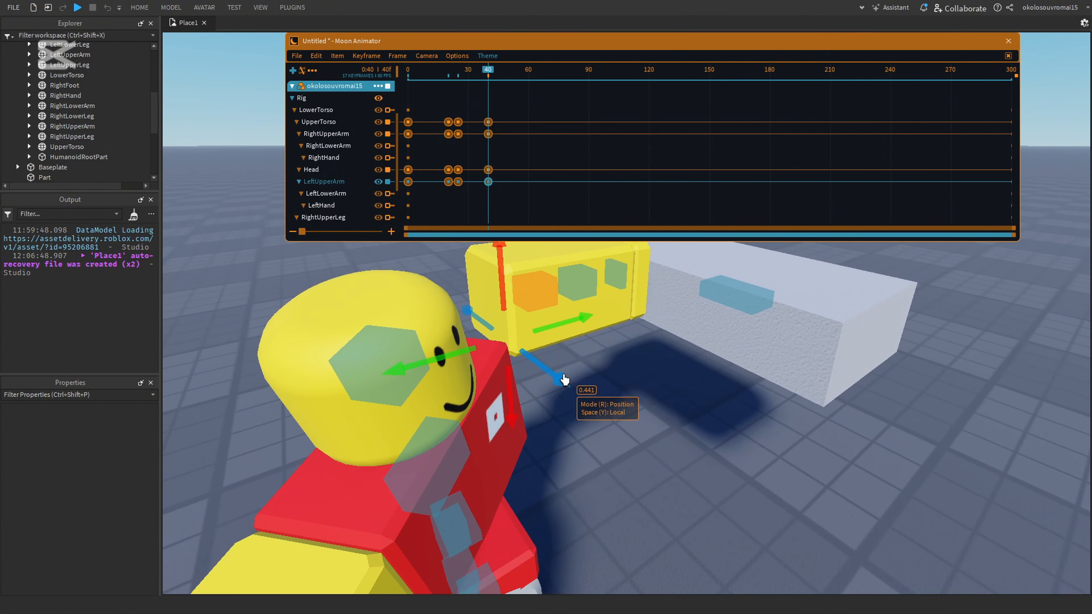
{"action": "key", "text": "r"}
{"action": "left_click_drag", "start_coordinate": [550, 376], "coordinate": [571, 406]}
{"action": "right_click_drag", "start_coordinate": [570, 396], "coordinate": [533, 326]}
{"action": "left_click_drag", "start_coordinate": [461, 301], "coordinate": [406, 288]}
{"action": "right_click_drag", "start_coordinate": [406, 290], "coordinate": [675, 389]}
{"action": "key", "text": "r"}
{"action": "left_click_drag", "start_coordinate": [632, 382], "coordinate": [626, 387]}
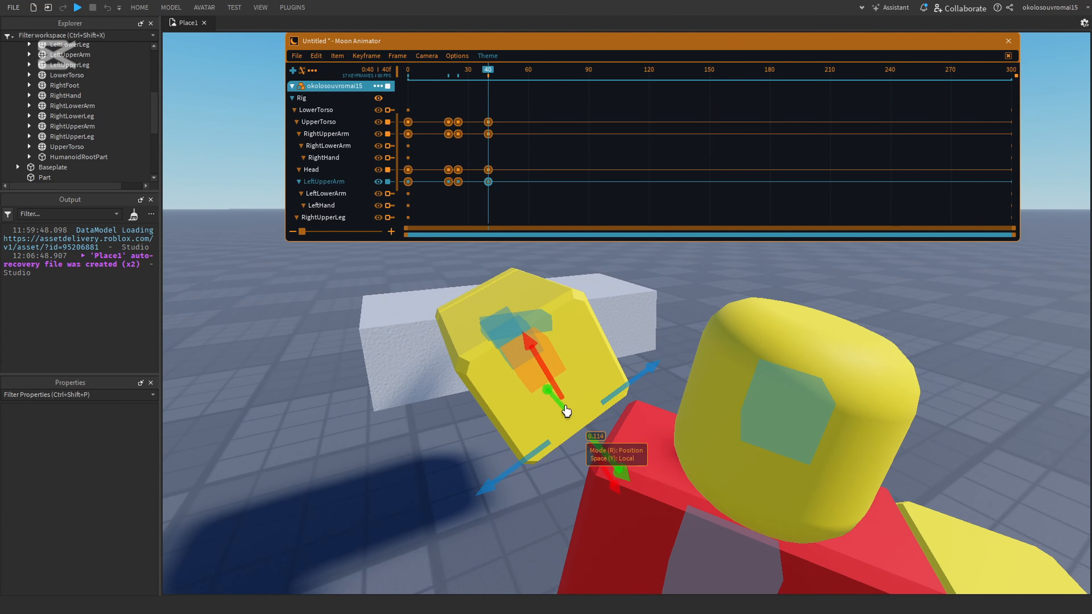
{"action": "left_click_drag", "start_coordinate": [544, 372], "coordinate": [544, 370]}
{"action": "mouse_move", "coordinate": [544, 370]}
{"action": "right_mouse_down"}
{"action": "mouse_move", "coordinate": [796, 334]}
{"action": "mouse_move", "coordinate": [494, 317]}
{"action": "mouse_move", "coordinate": [661, 328]}
{"action": "mouse_move", "coordinate": [540, 360]}
{"action": "right_mouse_up"}
Step: Rotate the Head at frame 40 to adjust its sideways tilt
{"action": "left_click", "coordinate": [495, 317]}
{"action": "key", "text": "r"}
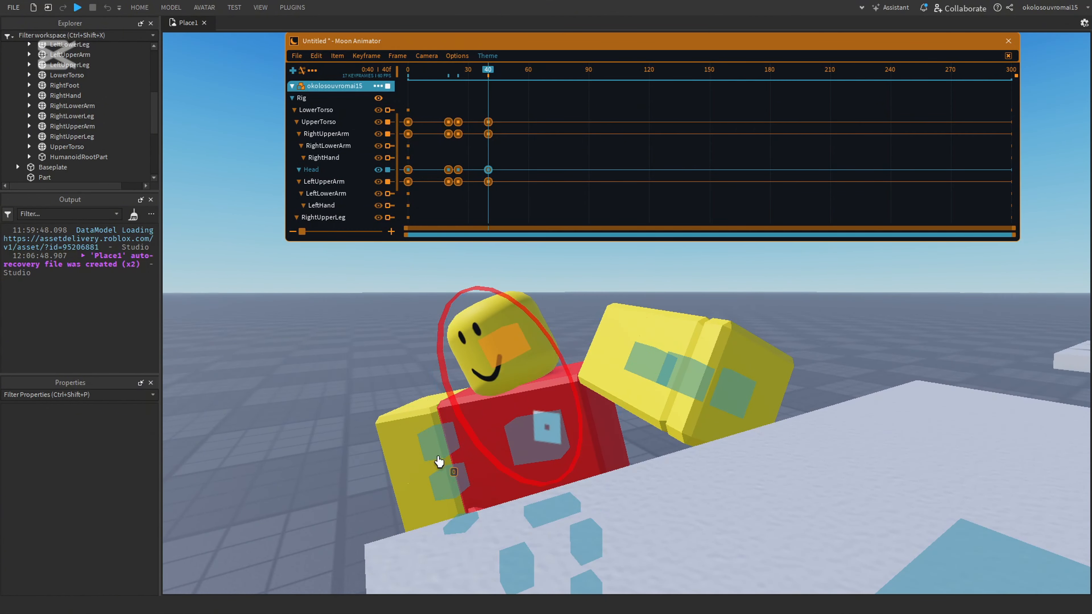
{"action": "left_click_drag", "start_coordinate": [465, 428], "coordinate": [467, 430]}
{"action": "right_click_drag", "start_coordinate": [467, 431], "coordinate": [660, 446]}
Step: Rotate the RightUpperArm at frame 40 to swing the arm away from the torso
{"action": "left_click", "coordinate": [360, 500]}
{"action": "left_click_drag", "start_coordinate": [639, 436], "coordinate": [597, 345]}
{"action": "left_click_drag", "start_coordinate": [489, 495], "coordinate": [593, 553]}
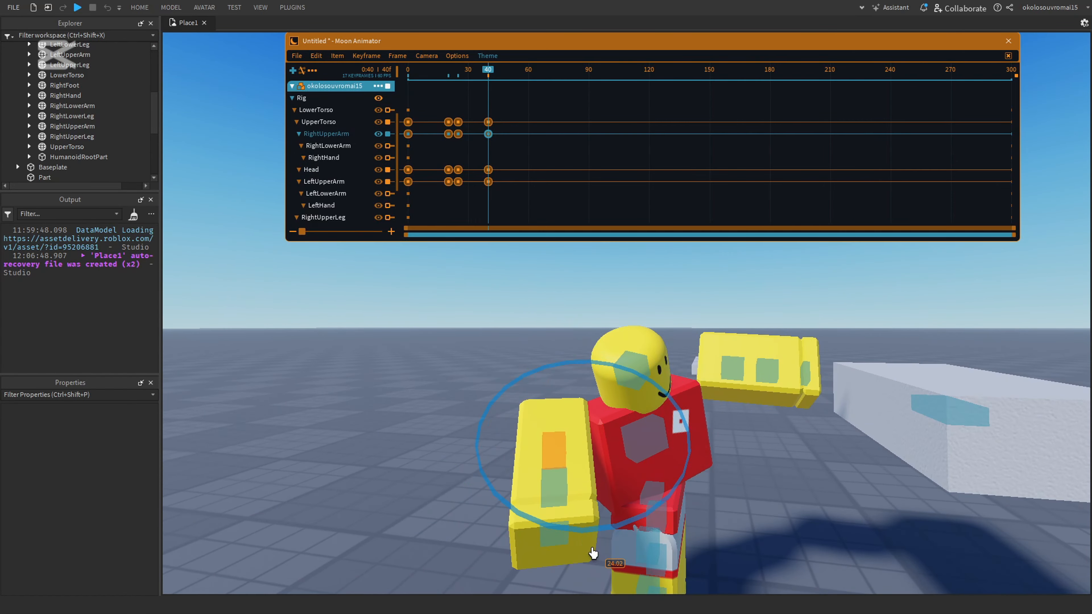
Step: Bend the RightLowerArm at the elbow and fine-tune the RightUpperArm's rotation at frame 40
{"action": "left_click", "coordinate": [553, 485]}
{"action": "right_click_drag", "start_coordinate": [757, 404], "coordinate": [494, 482]}
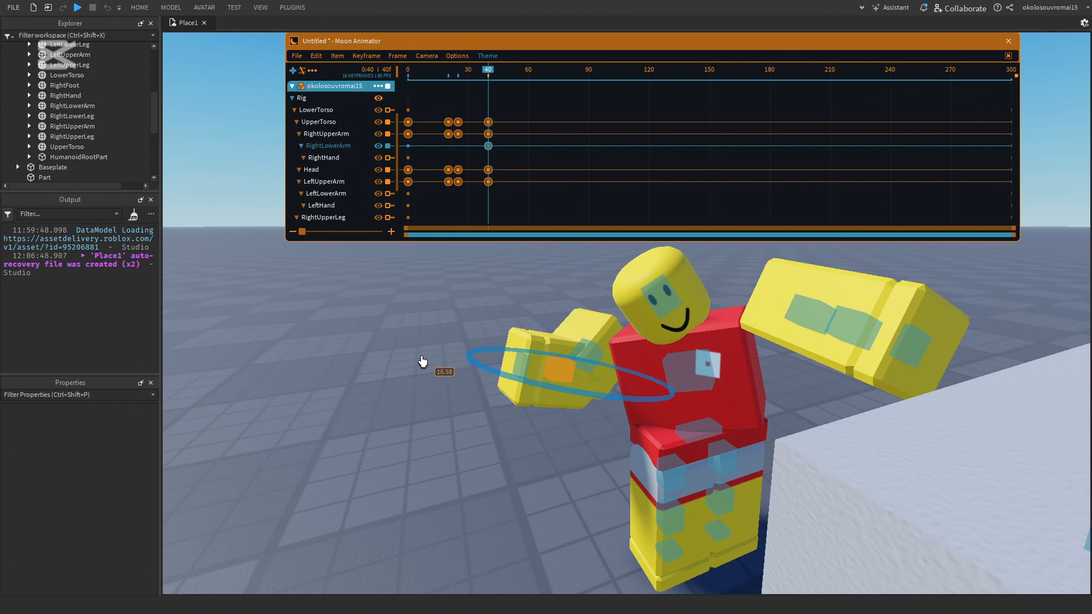
{"action": "right_click_drag", "start_coordinate": [719, 342], "coordinate": [726, 371]}
{"action": "scroll", "coordinate": [726, 371], "scroll_direction": "up", "scroll_amount": 1}
{"action": "left_click_drag", "start_coordinate": [726, 406], "coordinate": [726, 408]}
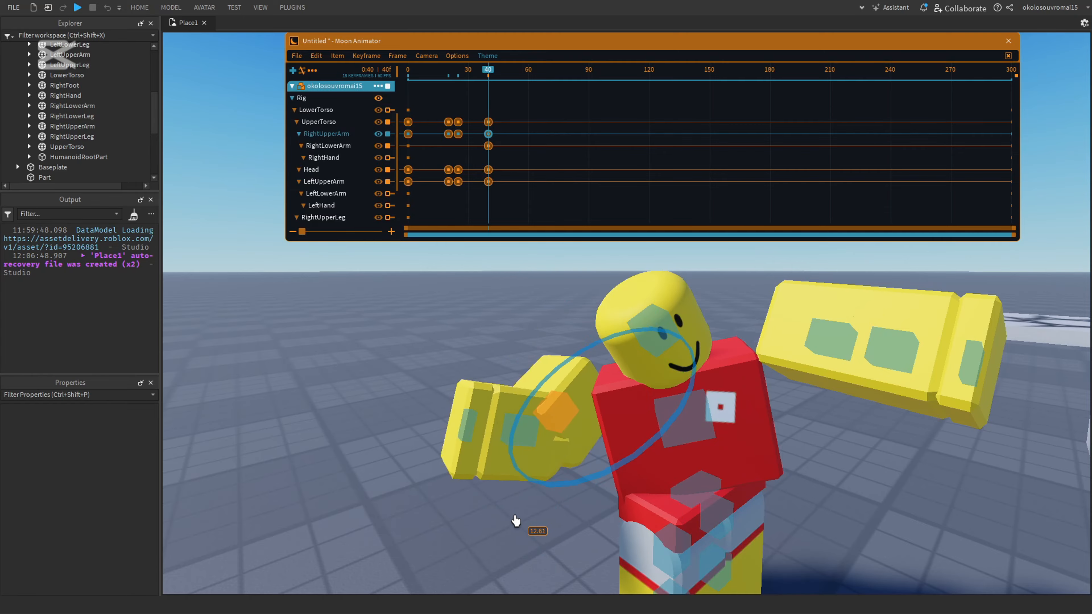
Step: Hide the animator interface, review the frame 40 pose from several angles, and show the interface again
{"action": "key", "text": "s"}
{"action": "right_click_drag", "start_coordinate": [758, 275], "coordinate": [770, 273]}
{"action": "key", "text": "d"}
{"action": "key", "text": "h"}
{"action": "key", "text": "d"}
{"action": "key", "text": "s"}
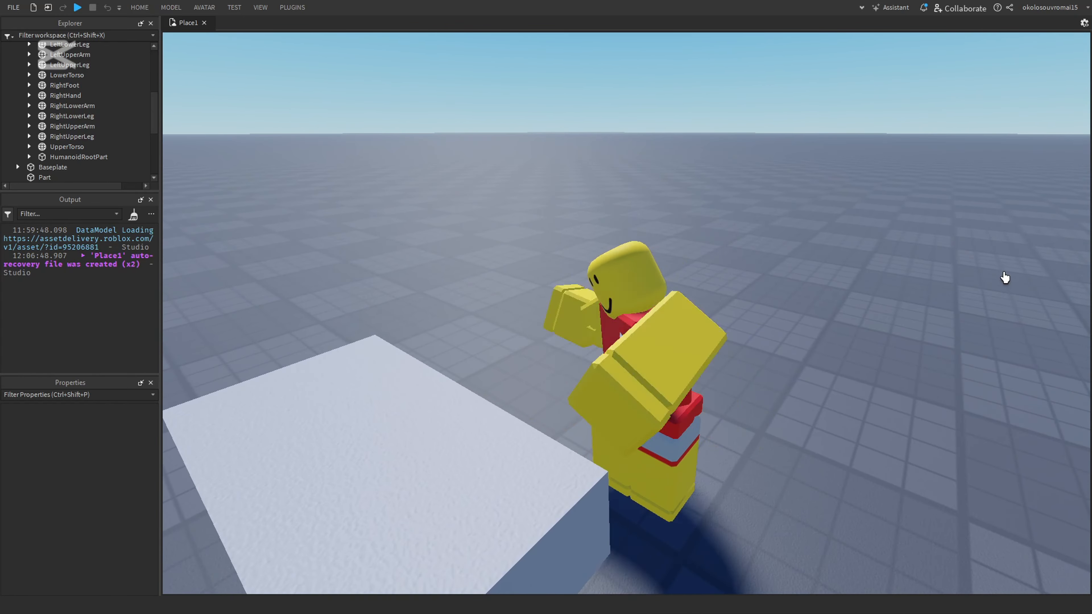
{"action": "key", "text": "a"}
{"action": "right_click_drag", "start_coordinate": [953, 296], "coordinate": [955, 297]}
{"action": "key", "text": "w"}
{"action": "right_click_drag", "start_coordinate": [857, 274], "coordinate": [857, 274]}
{"action": "key", "text": "a"}
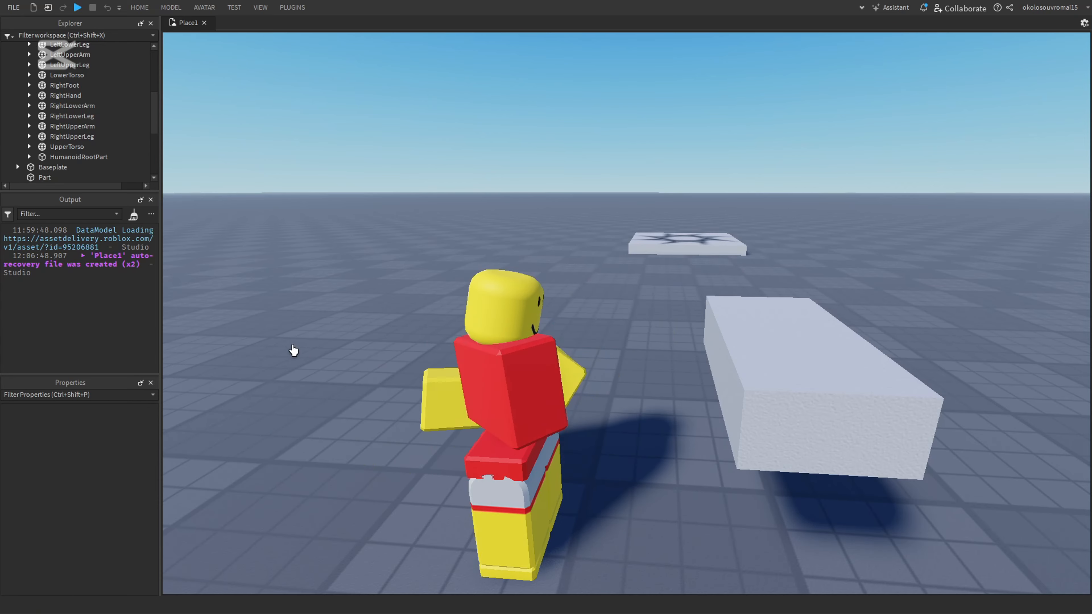
{"action": "left_click", "coordinate": [290, 8]}
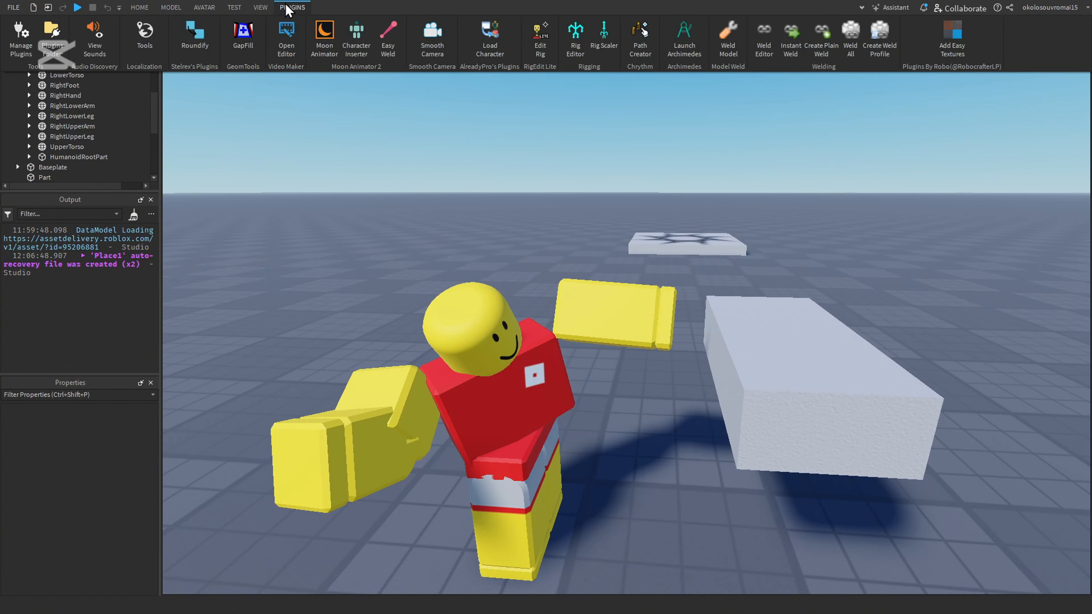
{"action": "left_click", "coordinate": [286, 5]}
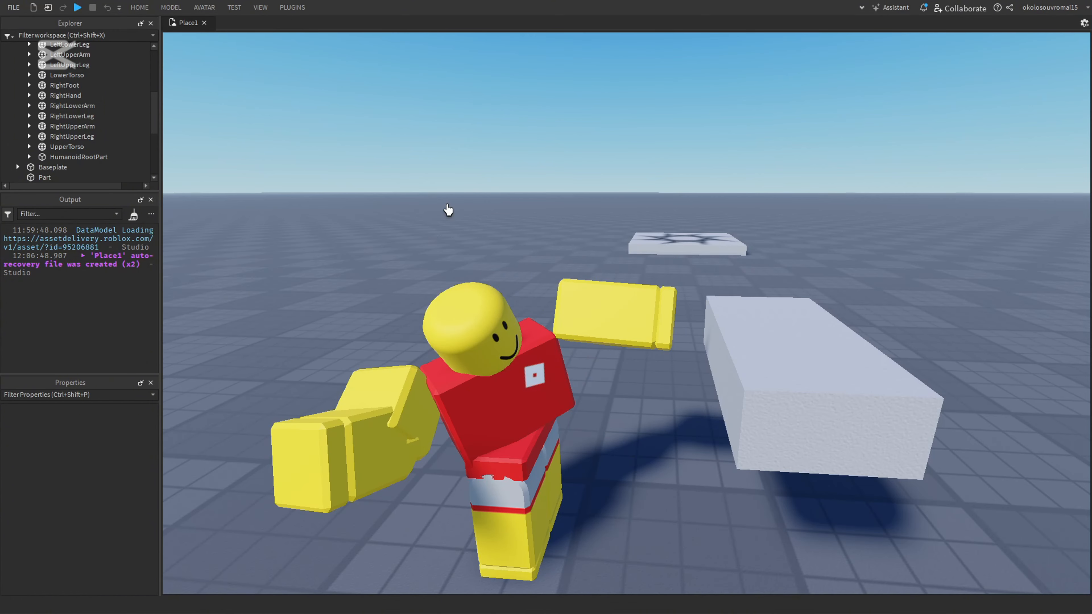
{"action": "key", "text": "h"}
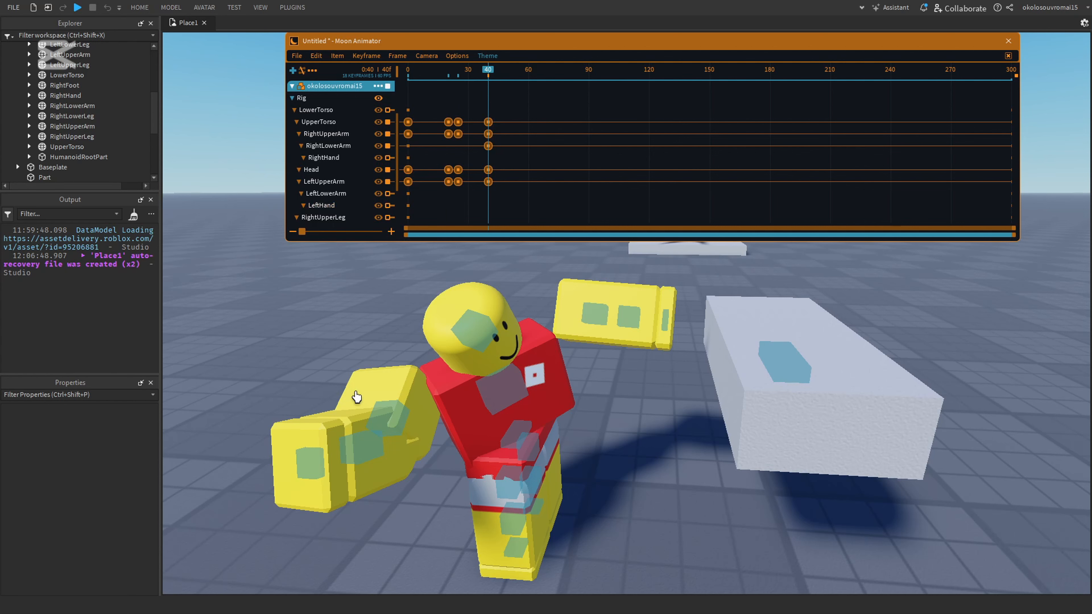
Step: Select the frame 40 keyframes of the RightUpperArm and RightLowerArm and move them to about frame 50
{"action": "left_click", "coordinate": [327, 133]}
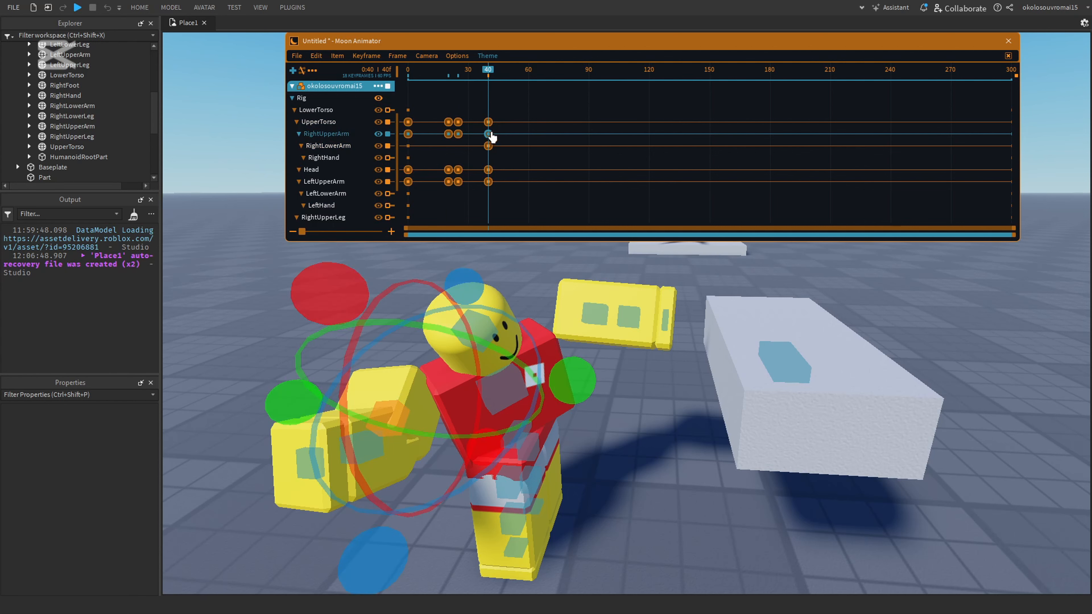
{"action": "left_click", "coordinate": [489, 147]}
{"action": "left_click", "coordinate": [489, 147]}
{"action": "double_click", "coordinate": [489, 135]}
{"action": "left_click", "coordinate": [601, 145]}
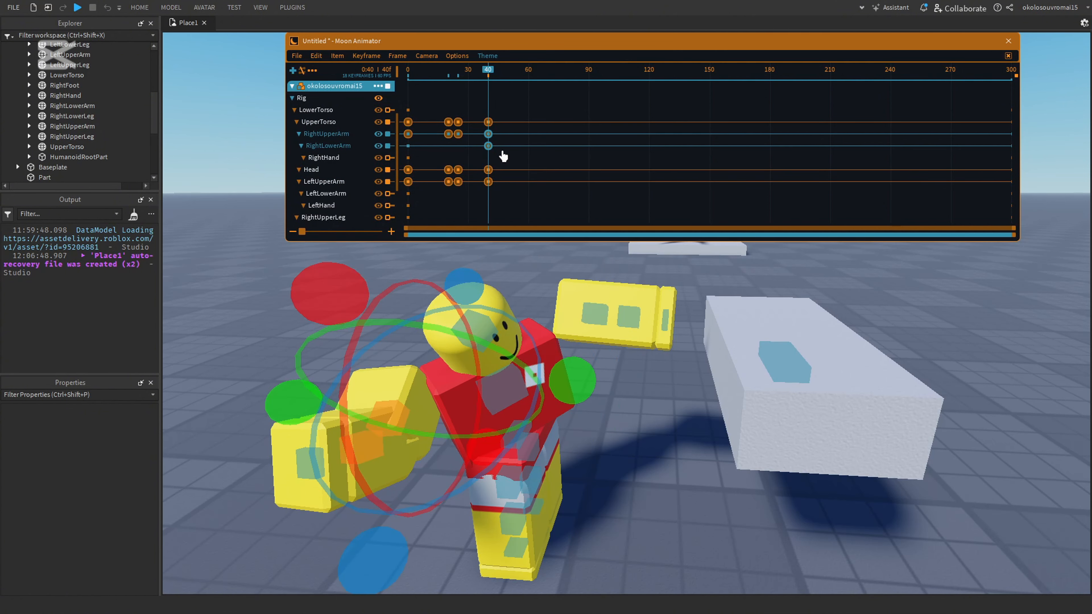
{"action": "left_click_drag", "start_coordinate": [492, 138], "coordinate": [512, 137]}
{"action": "left_click", "coordinate": [507, 76]}
{"action": "key", "text": "plus"}
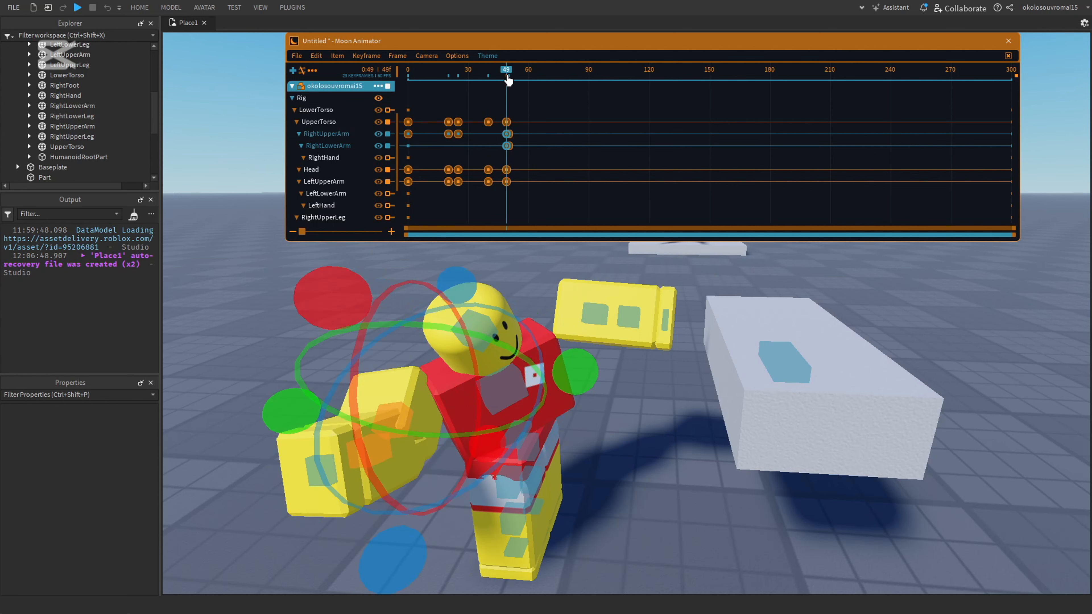
{"action": "key", "text": "ctrl+z"}
Step: Return the playhead to the start and play the animation to check the delayed right arm movement
{"action": "left_click_drag", "start_coordinate": [507, 72], "coordinate": [232, 71]}
{"action": "key", "text": "space"}
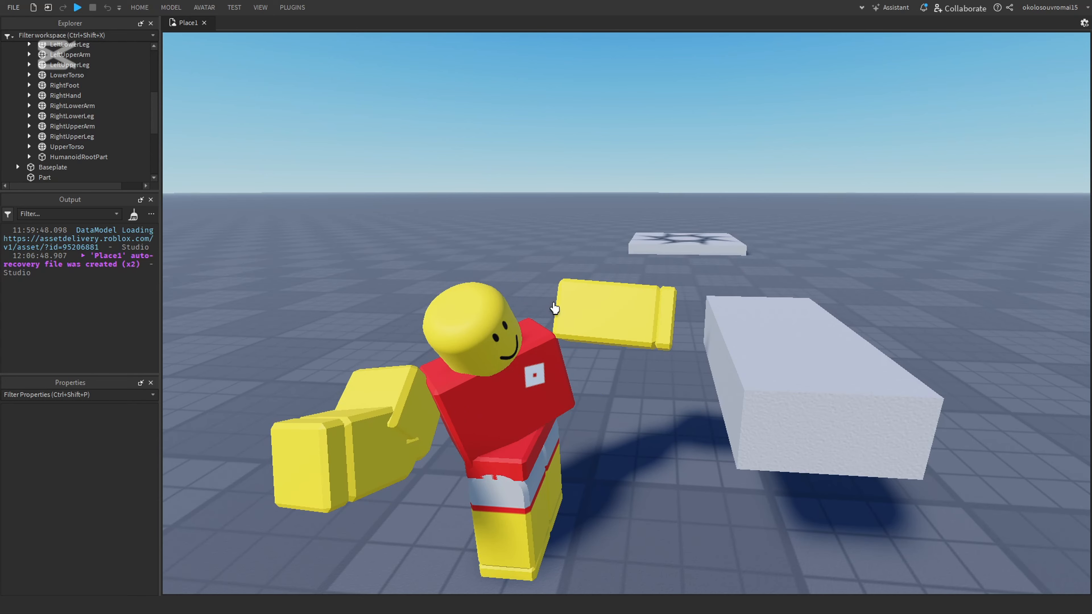
{"action": "key", "text": "space"}
Step: Move the RightUpperArm and RightLowerArm keyframes to frame 45 and replay the animation
{"action": "left_click_drag", "start_coordinate": [500, 114], "coordinate": [501, 149]}
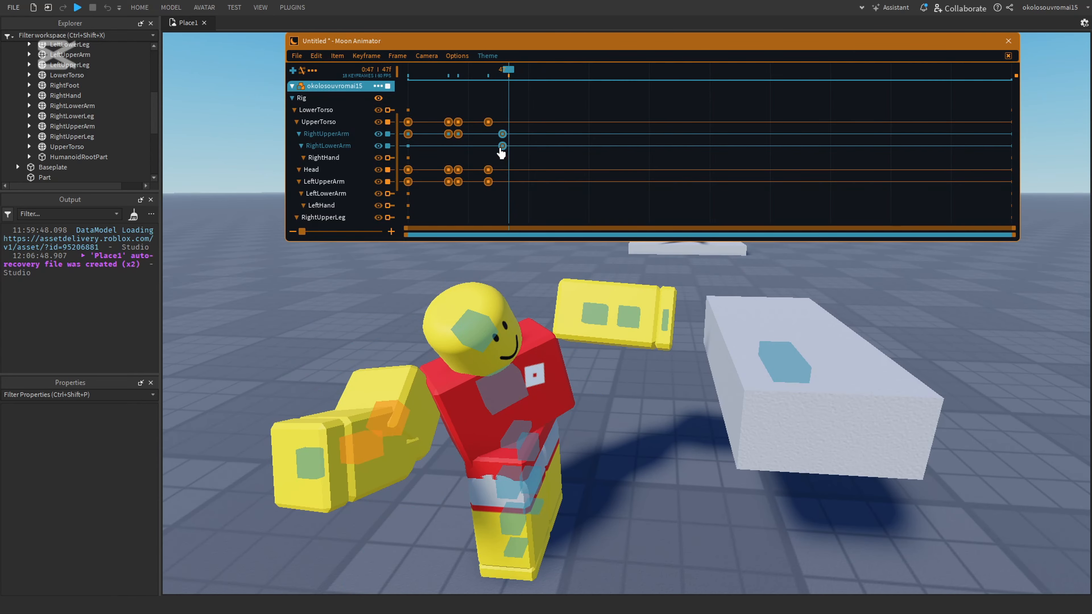
{"action": "left_click", "coordinate": [463, 86]}
{"action": "key", "text": "space"}
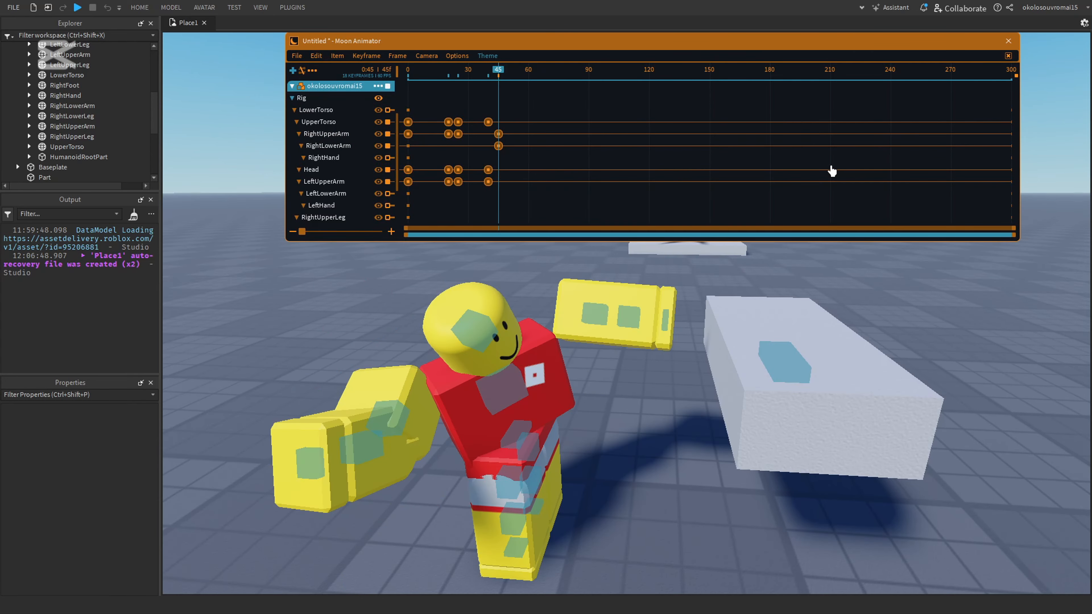
{"action": "key", "text": "space"}
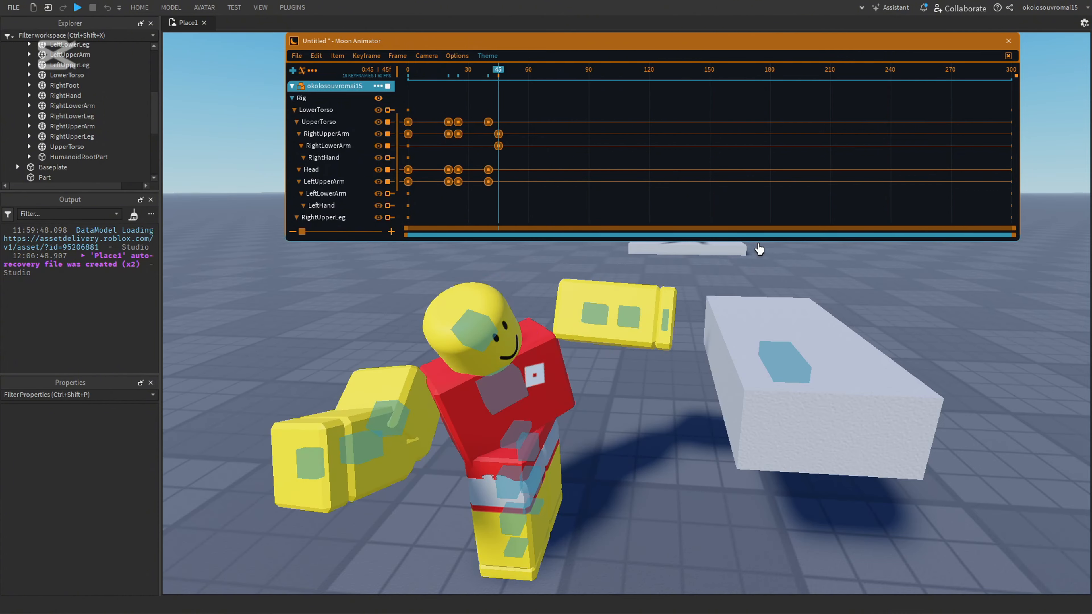
{"action": "key", "text": "space"}
{"action": "key", "text": "space"}
Step: Refine the right arm's pose at frame 45 by rotating the RightUpperArm and the RightLowerArm
{"action": "key", "text": "w"}
{"action": "right_click_drag", "start_coordinate": [612, 360], "coordinate": [592, 402]}
{"action": "key", "text": "d"}
{"action": "key", "text": "space"}
{"action": "key", "text": "w"}
{"action": "key", "text": "a"}
{"action": "key", "text": "d"}
{"action": "left_click", "coordinate": [546, 431]}
{"action": "key", "text": "w"}
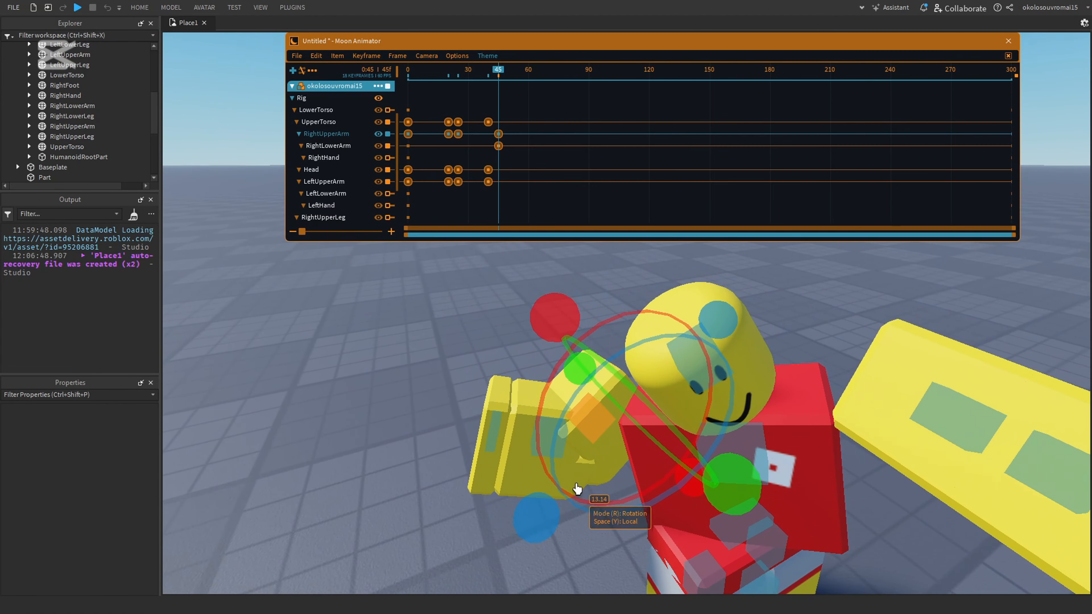
{"action": "mouse_move", "coordinate": [578, 491]}
{"action": "left_mouse_down"}
{"action": "mouse_move", "coordinate": [579, 519]}
{"action": "mouse_move", "coordinate": [588, 504]}
{"action": "left_mouse_up"}
{"action": "left_click", "coordinate": [566, 478]}
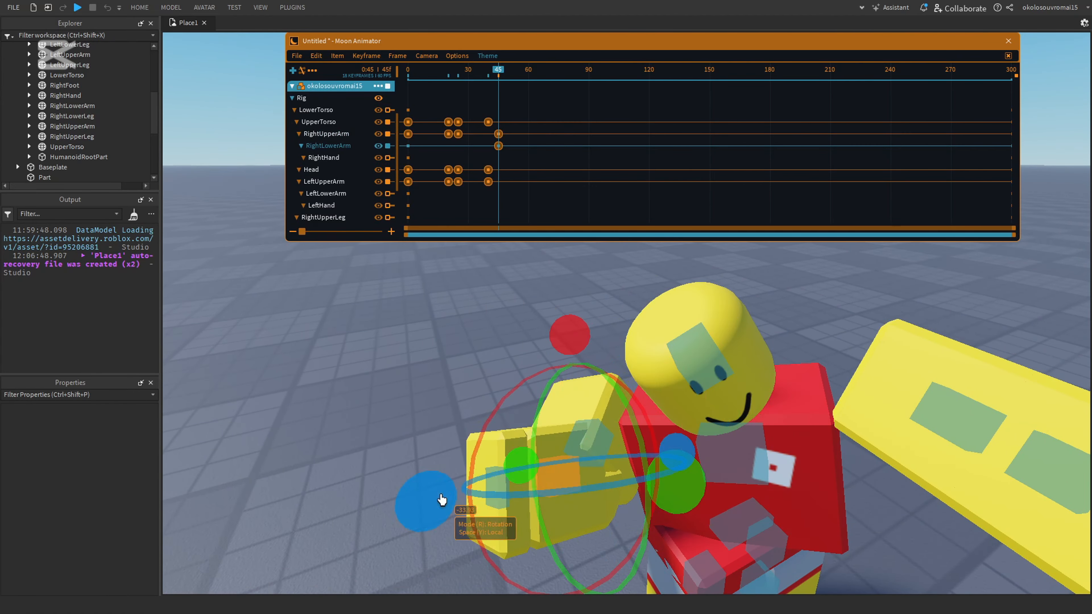
{"action": "left_click_drag", "start_coordinate": [442, 500], "coordinate": [449, 505]}
Step: Play the animation repeatedly and examine the character's movement from several angles
{"action": "key", "text": "space"}
{"action": "right_click_drag", "start_coordinate": [717, 314], "coordinate": [717, 314]}
{"action": "key", "text": "s"}
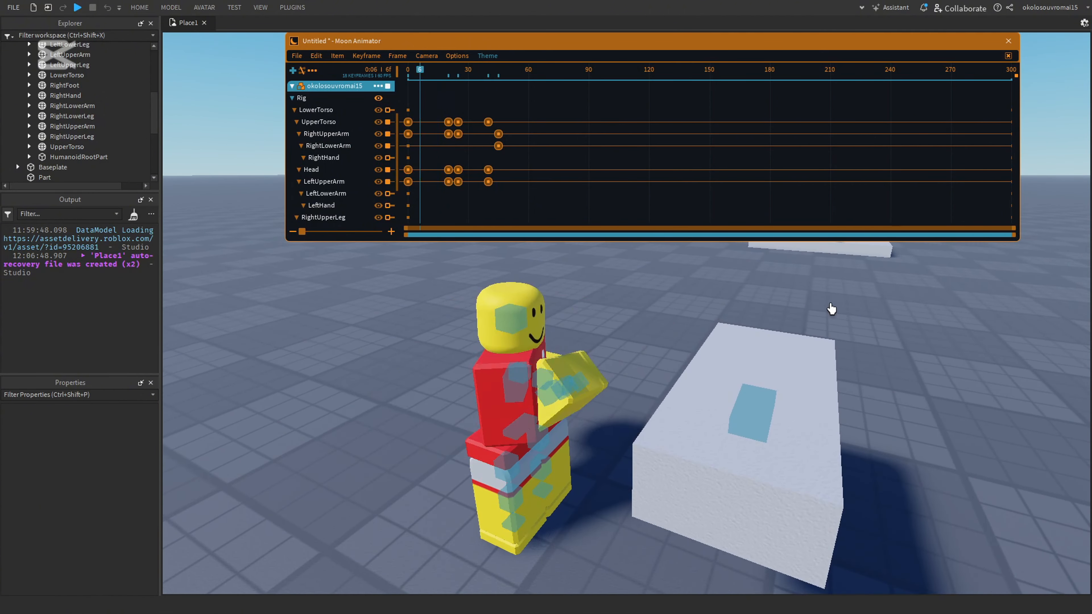
{"action": "key", "text": "space"}
{"action": "key", "text": "space"}
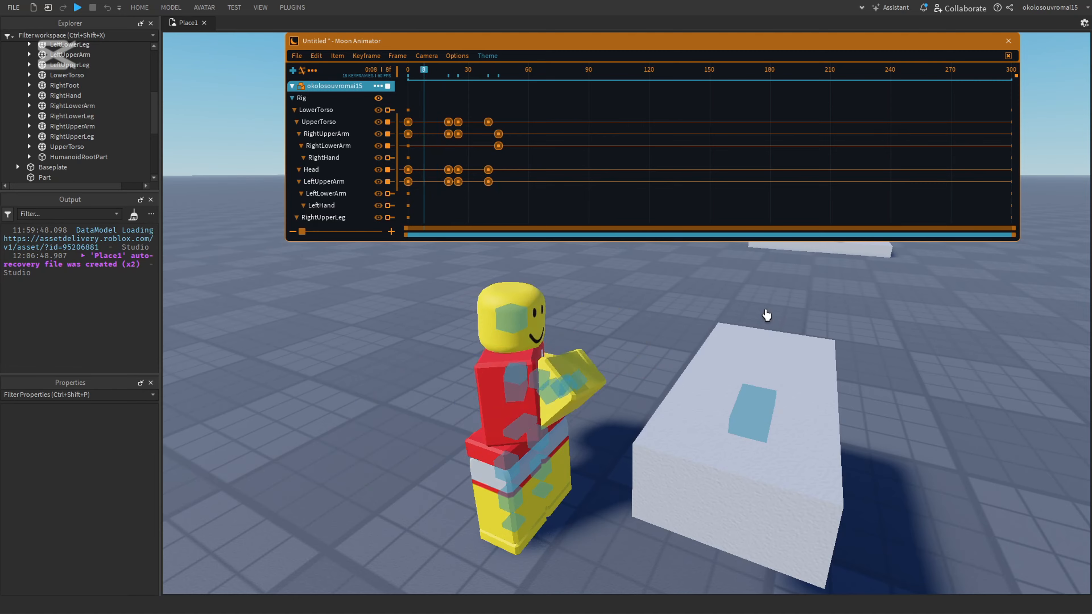
{"action": "key", "text": "a"}
{"action": "key", "text": "space"}
{"action": "right_click_drag", "start_coordinate": [767, 315], "coordinate": [767, 315]}
{"action": "key", "text": "d"}
{"action": "key", "text": "space"}
{"action": "key", "text": "w"}
{"action": "right_click_drag", "start_coordinate": [709, 469], "coordinate": [709, 469]}
{"action": "key", "text": "space"}
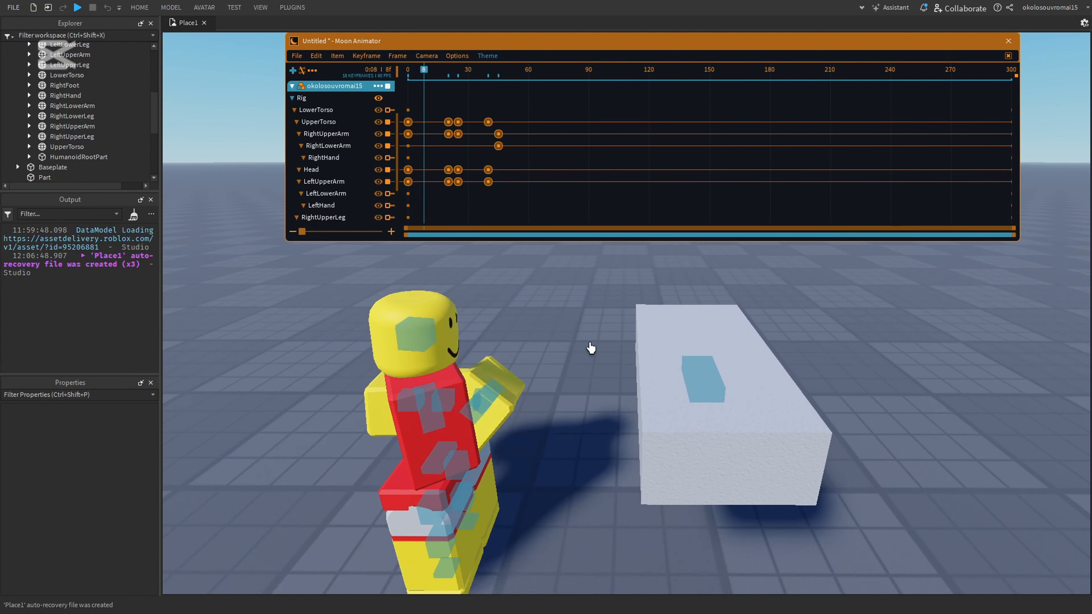
Step: Replay the animation and examine the right arm's reach toward the white block from several angles
{"action": "right_click_drag", "start_coordinate": [611, 355], "coordinate": [612, 356]}
{"action": "key", "text": "space"}
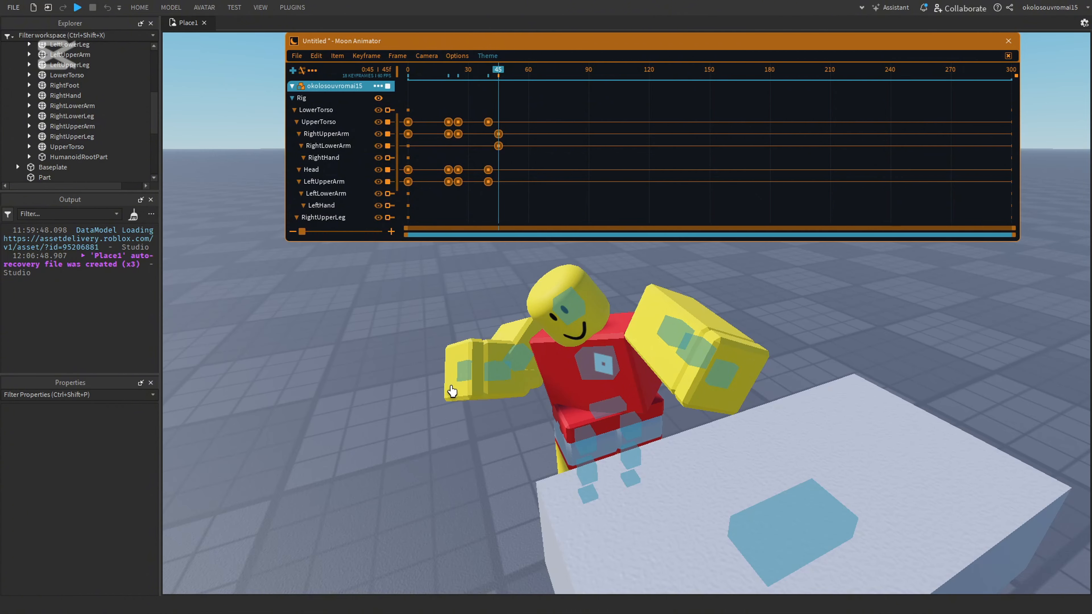
{"action": "key", "text": "space"}
{"action": "key", "text": "space"}
{"action": "right_click_drag", "start_coordinate": [545, 334], "coordinate": [653, 357]}
{"action": "key", "text": "w"}
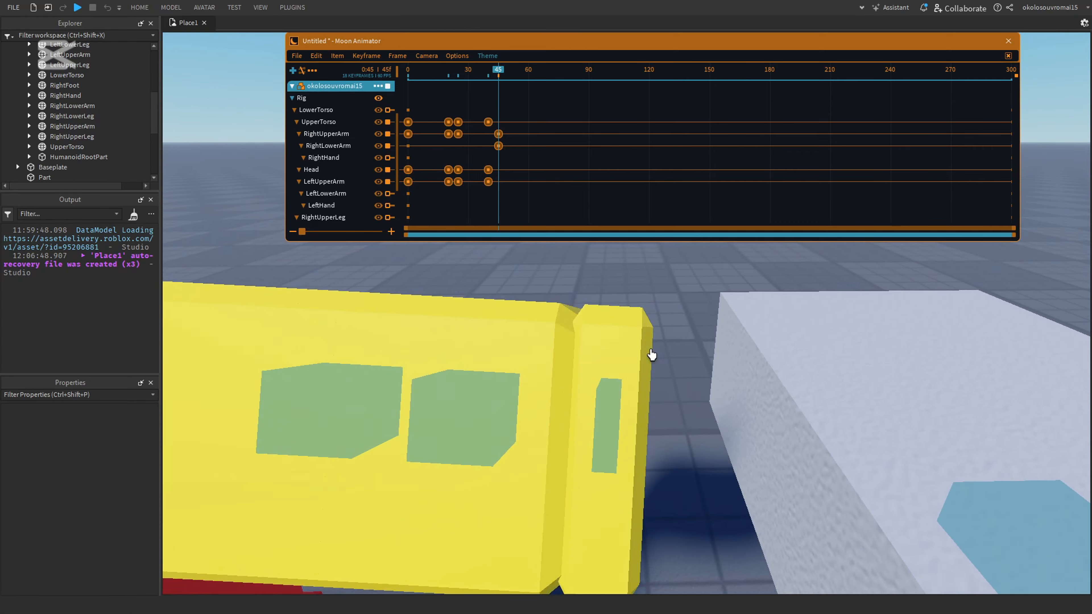
{"action": "right_click_drag", "start_coordinate": [568, 375], "coordinate": [644, 338]}
{"action": "scroll", "coordinate": [592, 371], "scroll_direction": "down", "scroll_amount": 4}
{"action": "scroll", "coordinate": [592, 370], "scroll_direction": "up", "scroll_amount": 4}
{"action": "scroll", "coordinate": [644, 338], "scroll_direction": "down", "scroll_amount": 4}
Step: Return the playhead to frame 0 and add a starting CFrame keyframe for the white Part
{"action": "left_click_drag", "start_coordinate": [503, 74], "coordinate": [3, 219]}
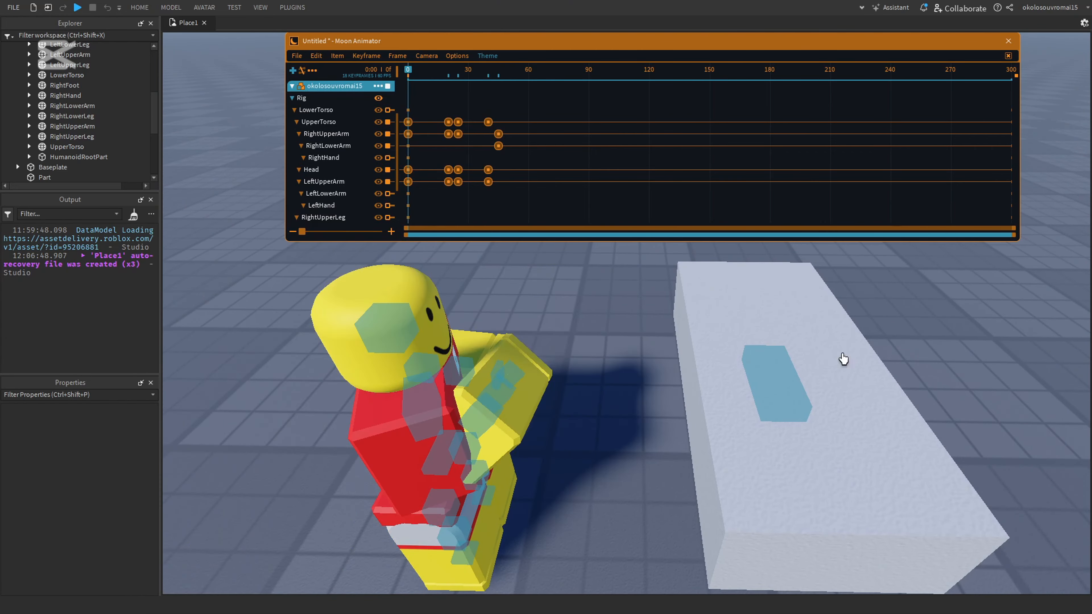
{"action": "left_click", "coordinate": [759, 385]}
{"action": "scroll", "coordinate": [335, 124], "scroll_direction": "down", "scroll_amount": 3}
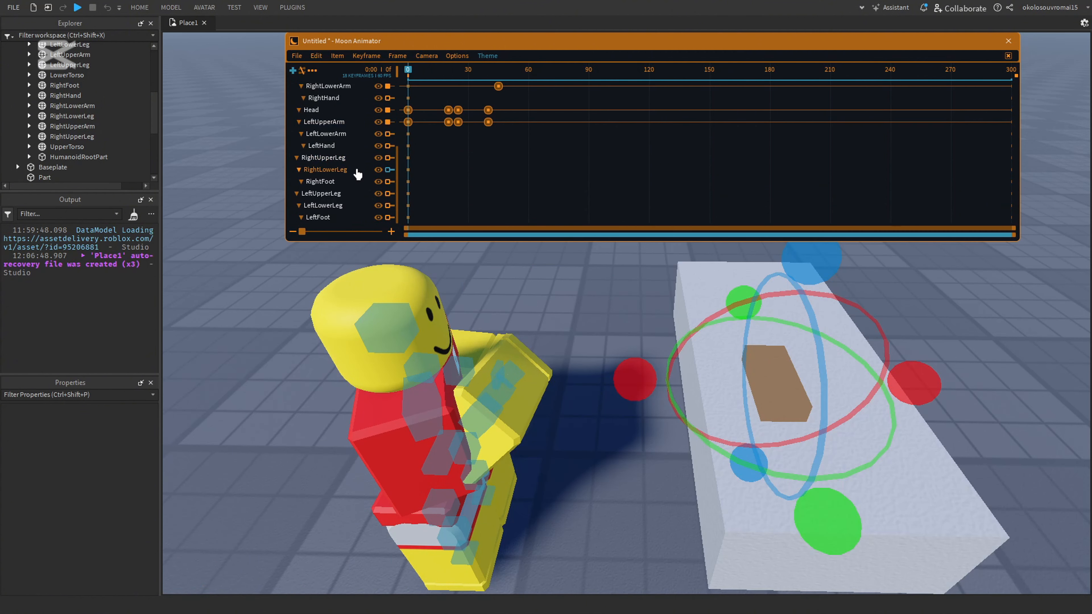
{"action": "scroll", "coordinate": [356, 174], "scroll_direction": "up", "scroll_amount": 4}
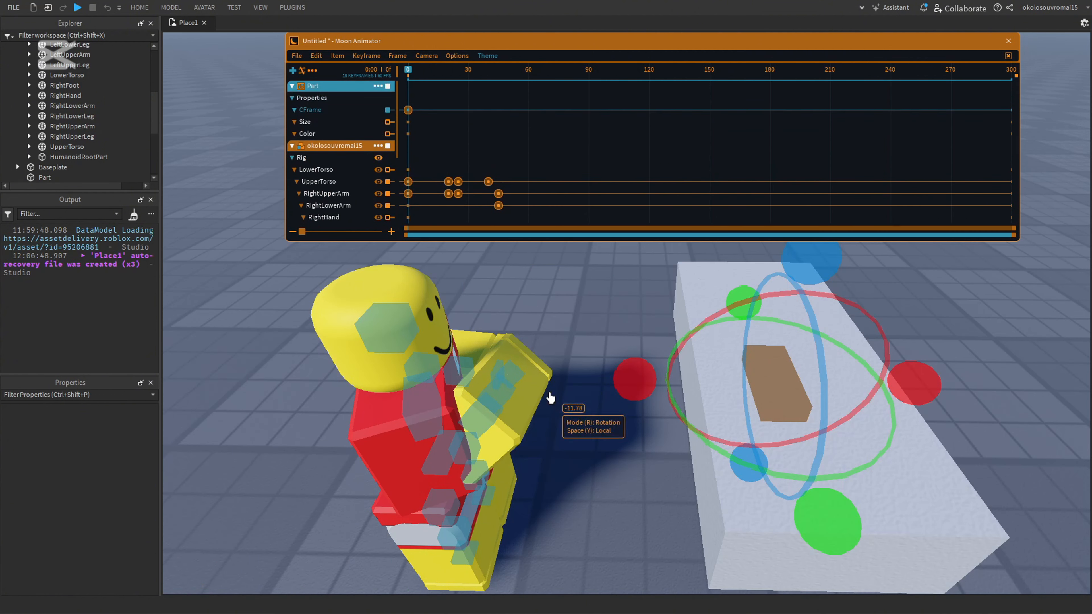
Step: Set the playhead to frame 45 and switch the Part's transform handles to position mode
{"action": "left_click_drag", "start_coordinate": [407, 74], "coordinate": [498, 101]}
{"action": "key", "text": "d"}
{"action": "right_click_drag", "start_coordinate": [636, 301], "coordinate": [752, 307]}
{"action": "key", "text": "r"}
Step: Try to keyframe the Part at frame 45 by shifting it in front of the character's outstretched fist
{"action": "left_click_drag", "start_coordinate": [608, 396], "coordinate": [687, 396]}
{"action": "key", "text": "w"}
{"action": "right_click_drag", "start_coordinate": [727, 375], "coordinate": [727, 375]}
{"action": "left_click_drag", "start_coordinate": [623, 312], "coordinate": [669, 313]}
{"action": "key", "text": "d"}
{"action": "right_click_drag", "start_coordinate": [699, 307], "coordinate": [698, 307]}
{"action": "key", "text": "w"}
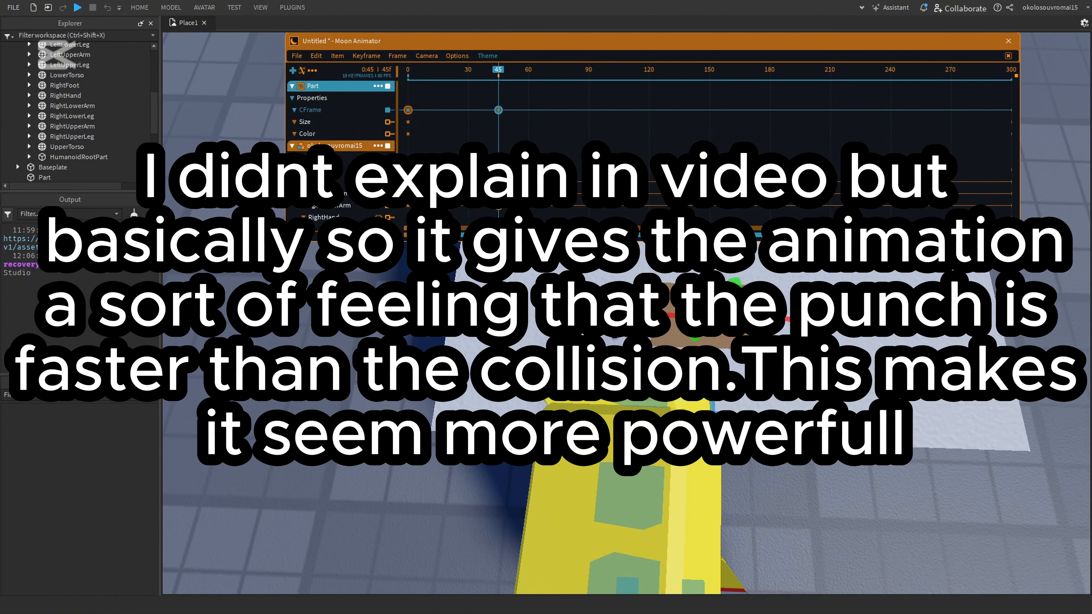
{"action": "left_click_drag", "start_coordinate": [688, 331], "coordinate": [662, 335]}
{"action": "key", "text": "w"}
{"action": "right_click_drag", "start_coordinate": [662, 335], "coordinate": [661, 335]}
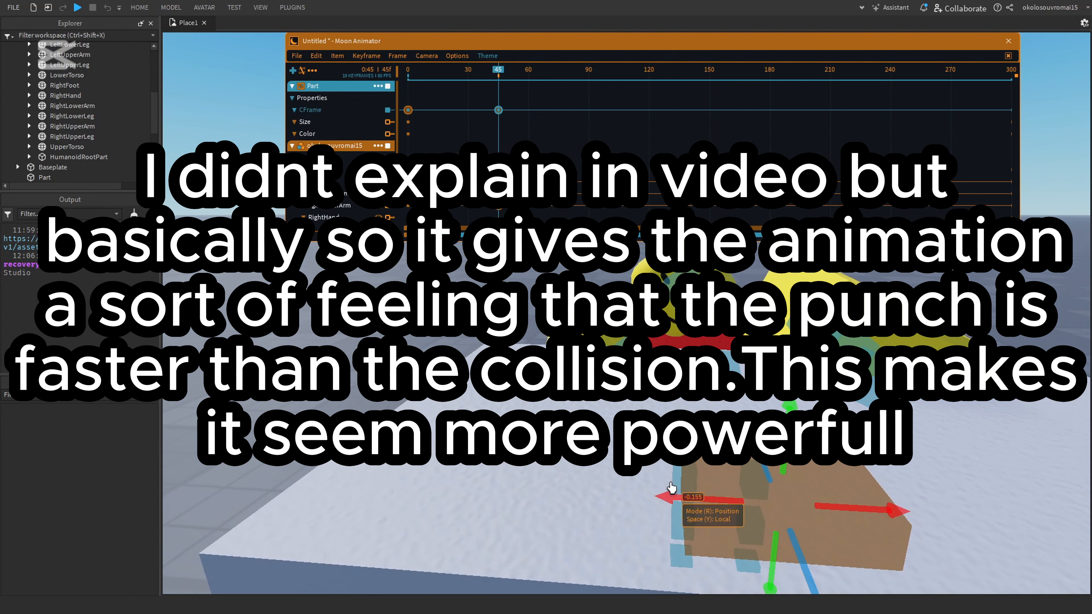
{"action": "right_click_drag", "start_coordinate": [543, 389], "coordinate": [543, 390]}
{"action": "key", "text": "w"}
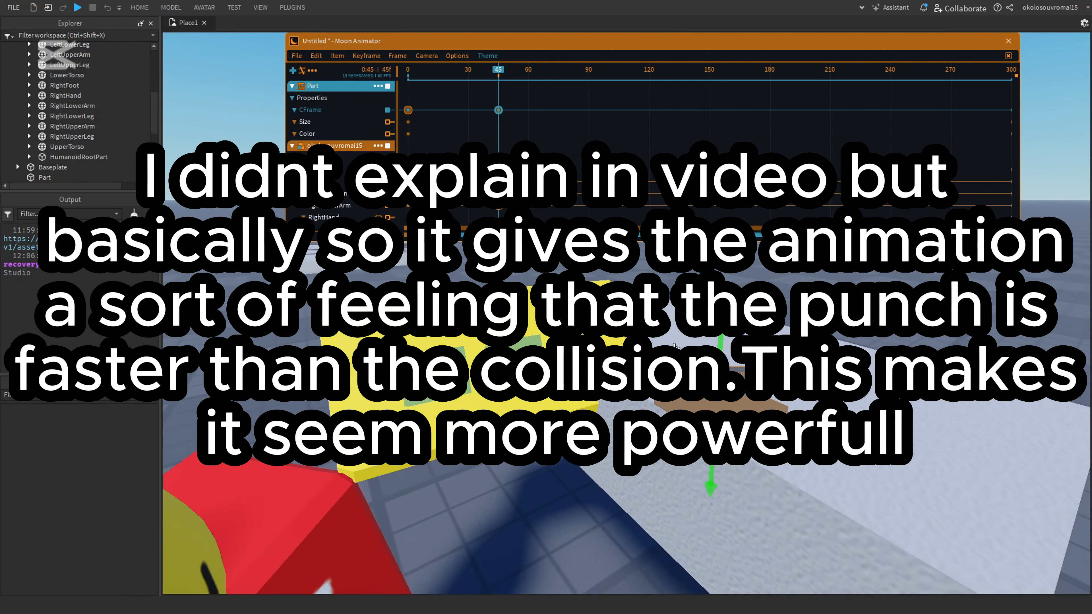
{"action": "left_click_drag", "start_coordinate": [720, 341], "coordinate": [733, 350]}
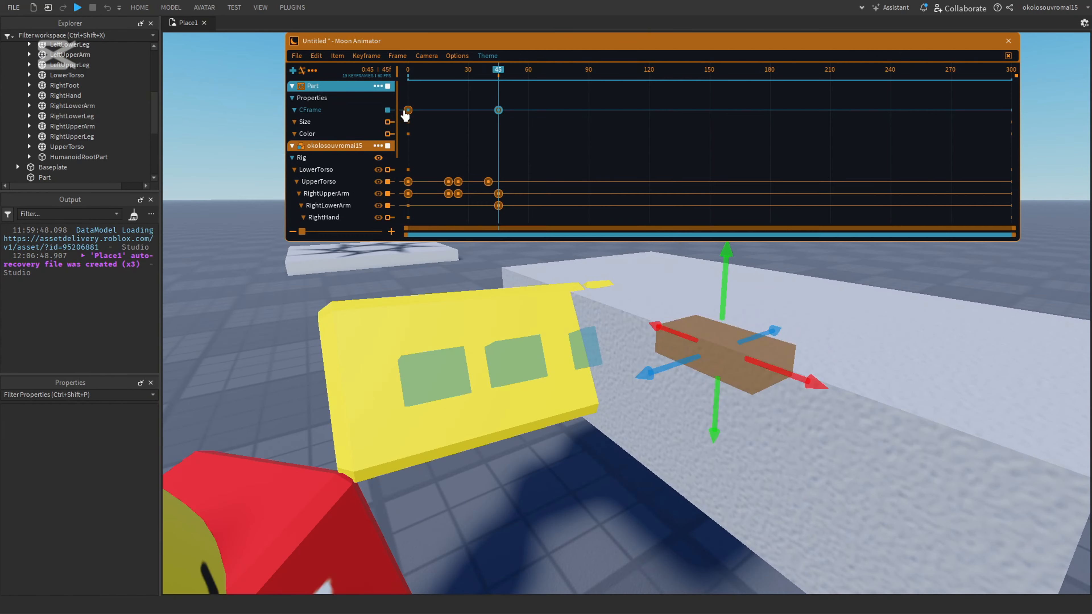
Step: Delete the Part's CFrame keyframe at frame 45, return the playhead to frame 0 and deselect the Part
{"action": "key", "text": "Delete"}
{"action": "left_click_drag", "start_coordinate": [498, 71], "coordinate": [408, 71]}
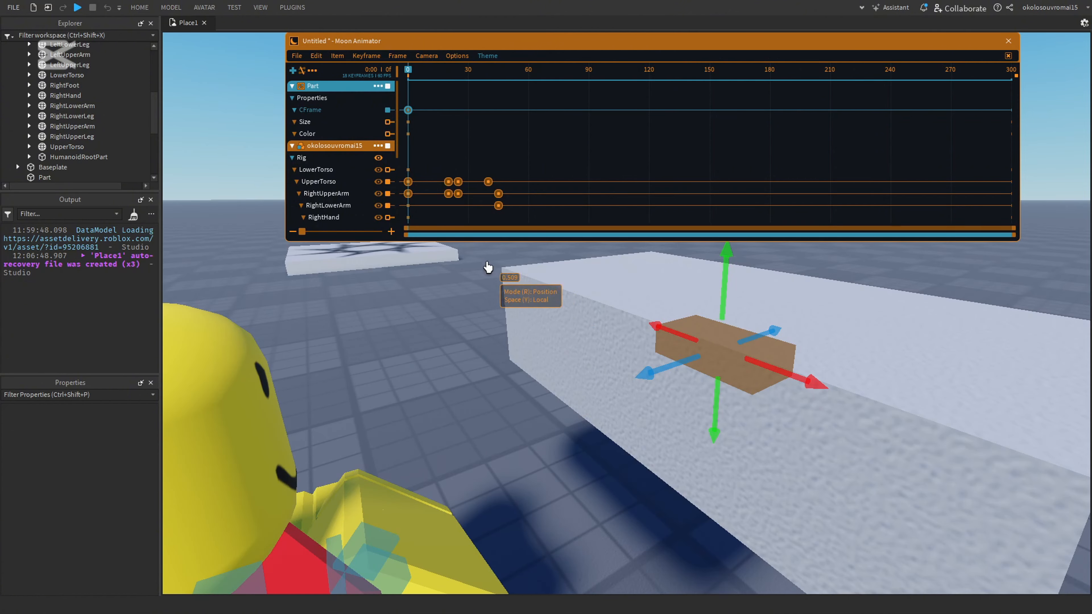
{"action": "right_click_drag", "start_coordinate": [487, 267], "coordinate": [488, 266]}
{"action": "left_click", "coordinate": [870, 309]}
{"action": "right_click_drag", "start_coordinate": [870, 310], "coordinate": [871, 309]}
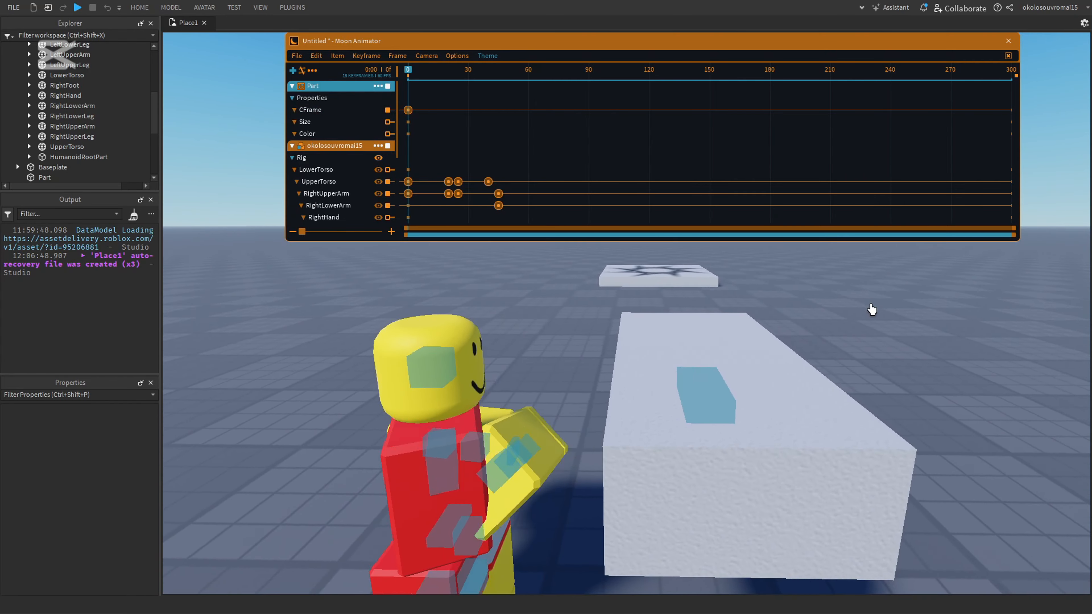
Step: Play the animation to check when the right fist reaches the Part
{"action": "right_click_drag", "start_coordinate": [948, 312], "coordinate": [948, 312]}
{"action": "key", "text": "space"}
{"action": "scroll", "coordinate": [948, 312], "scroll_direction": "up", "scroll_amount": 1}
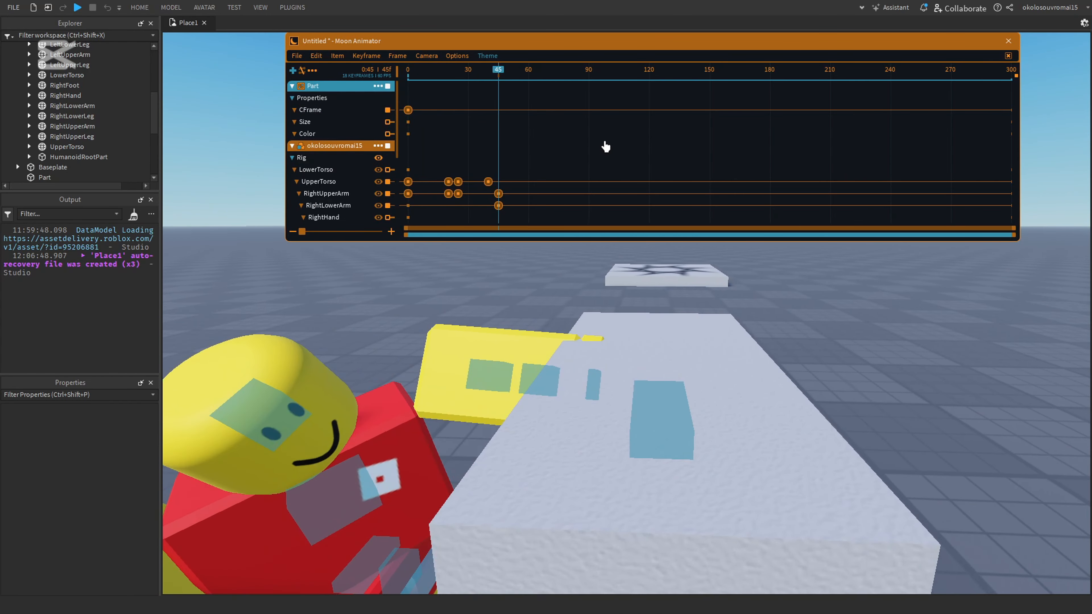
Step: Add a CFrame keyframe for the Part at frame 40
{"action": "left_click_drag", "start_coordinate": [500, 71], "coordinate": [488, 75]}
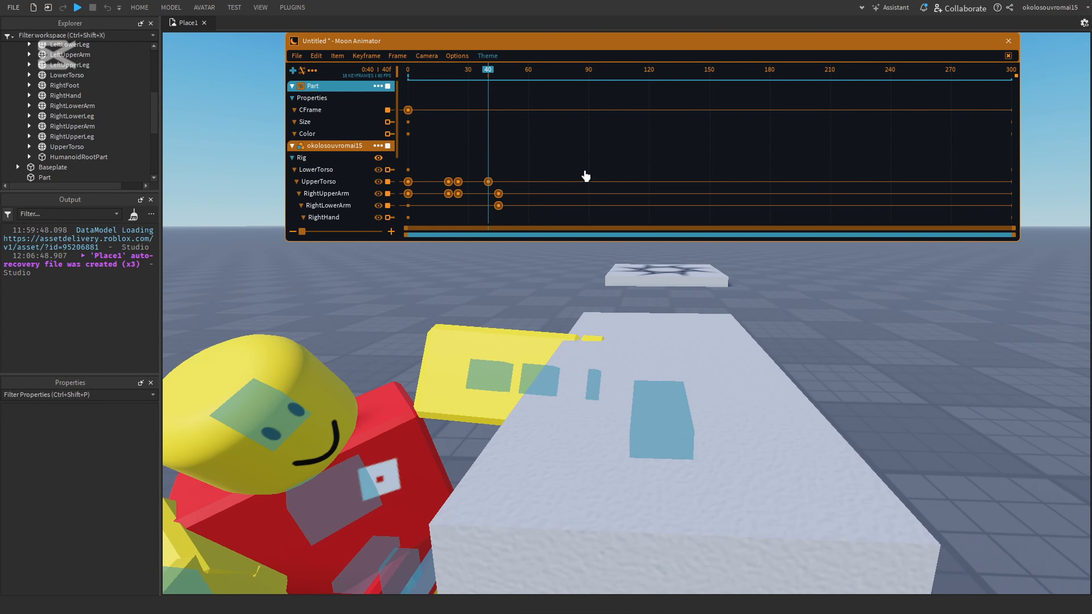
{"action": "left_click", "coordinate": [318, 112]}
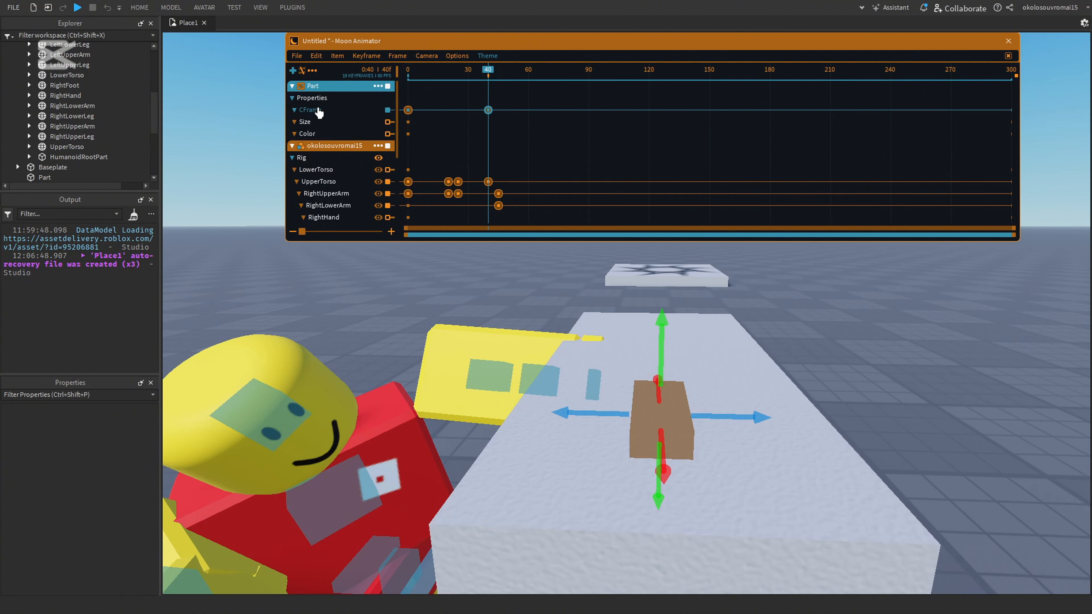
{"action": "scroll", "coordinate": [687, 402], "scroll_direction": "down", "scroll_amount": 3}
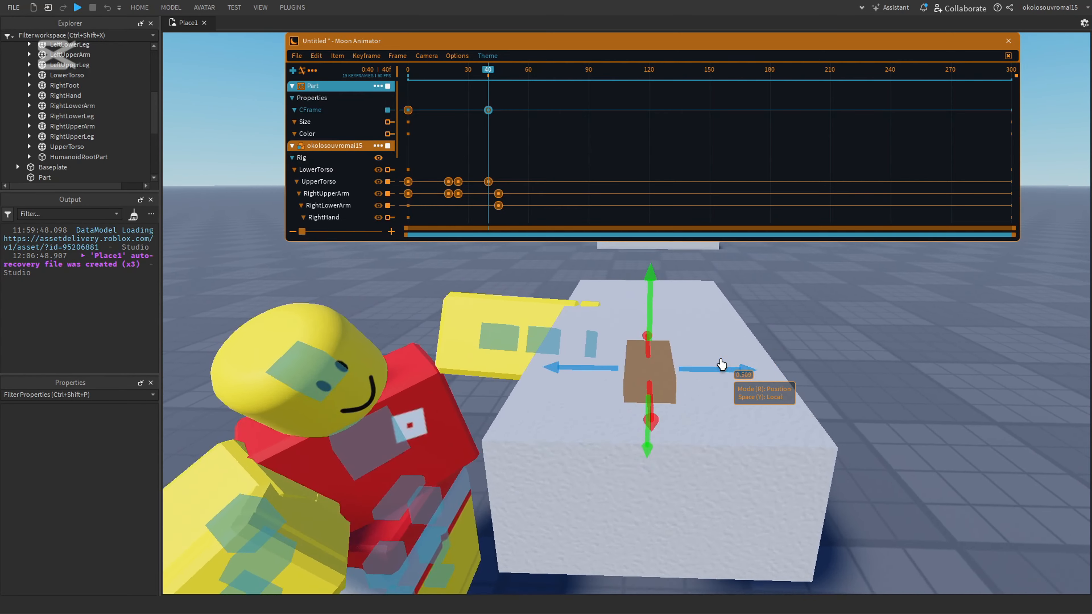
Step: Move the Part far away from the character at about frame 75 and play the animation
{"action": "left_click_drag", "start_coordinate": [489, 71], "coordinate": [559, 70]}
{"action": "left_click_drag", "start_coordinate": [705, 394], "coordinate": [941, 390]}
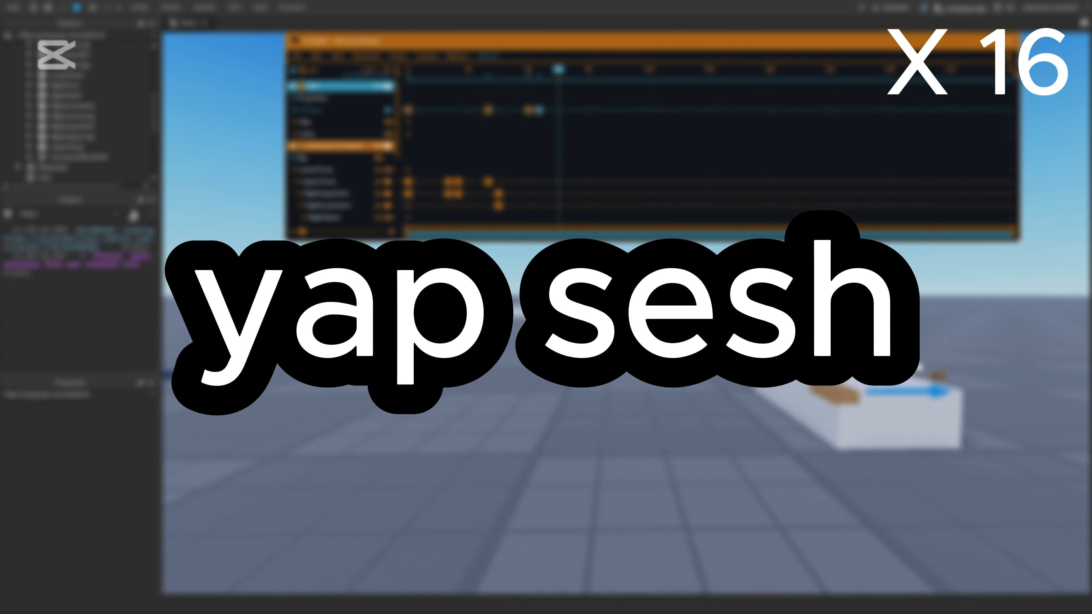
{"action": "key", "text": "space"}
Step: Delete the Part's two extra CFrame keyframes between frames 60 and 75
{"action": "left_click", "coordinate": [528, 72]}
{"action": "mouse_move", "coordinate": [528, 71]}
{"action": "left_mouse_down"}
{"action": "mouse_move", "coordinate": [553, 71]}
{"action": "mouse_move", "coordinate": [524, 71]}
{"action": "mouse_move", "coordinate": [544, 74]}
{"action": "left_mouse_up"}
{"action": "left_click", "coordinate": [538, 110]}
{"action": "key", "text": "Delete"}
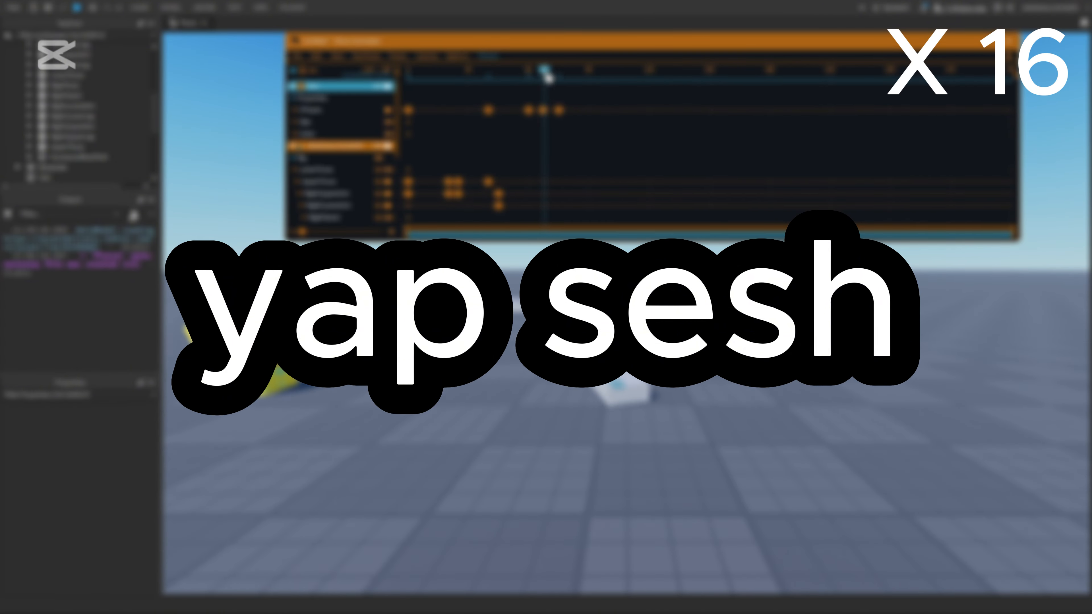
{"action": "left_click", "coordinate": [542, 110]}
{"action": "key", "text": "Delete"}
Step: Move the Part's last CFrame keyframe to frame 80
{"action": "left_click_drag", "start_coordinate": [559, 110], "coordinate": [586, 111]}
{"action": "left_click_drag", "start_coordinate": [475, 72], "coordinate": [481, 77]}
{"action": "left_click_drag", "start_coordinate": [588, 110], "coordinate": [568, 110]}
{"action": "left_click", "coordinate": [568, 71]}
{"action": "right_click_drag", "start_coordinate": [546, 344], "coordinate": [511, 382]}
Step: Adjust the Part's position at frame 45 and move the resulting CFrame keyframe to frame 50
{"action": "left_click_drag", "start_coordinate": [568, 71], "coordinate": [497, 77]}
{"action": "left_click_drag", "start_coordinate": [482, 439], "coordinate": [498, 434]}
{"action": "left_click_drag", "start_coordinate": [497, 71], "coordinate": [660, 73]}
{"action": "left_click_drag", "start_coordinate": [498, 111], "coordinate": [508, 110]}
{"action": "left_click", "coordinate": [569, 71]}
Step: Delete the Part's CFrame keyframe at frame 60 and scrub through the motion
{"action": "left_click", "coordinate": [528, 110]}
{"action": "left_click_drag", "start_coordinate": [568, 72], "coordinate": [468, 73]}
{"action": "key", "text": "Delete"}
{"action": "right_click_drag", "start_coordinate": [546, 387], "coordinate": [546, 344]}
Step: Move the Part farther from the character at frame 80, then deselect it
{"action": "left_click", "coordinate": [568, 71]}
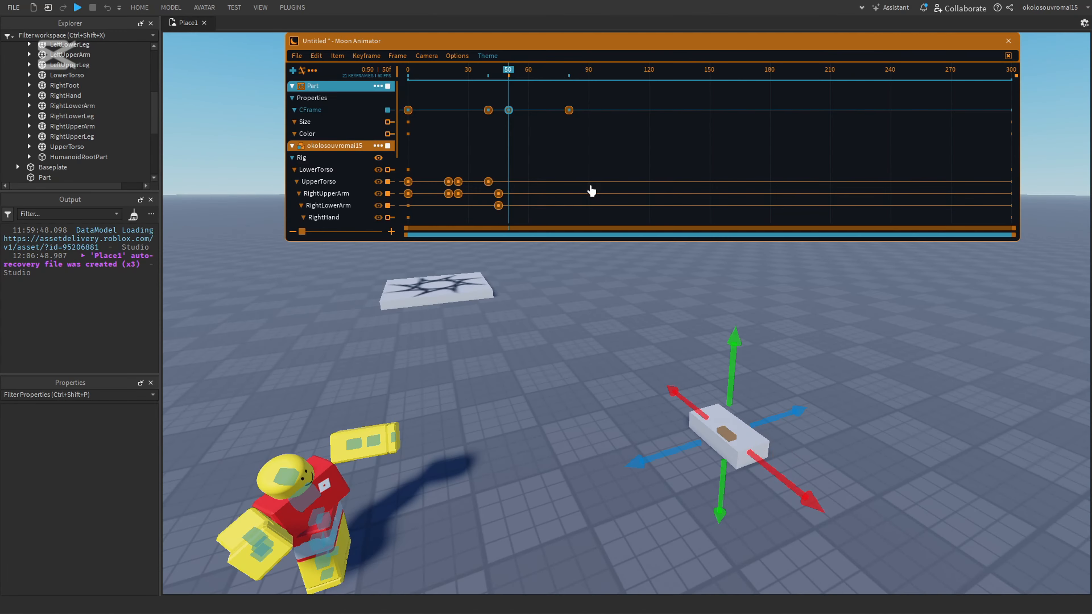
{"action": "right_click_drag", "start_coordinate": [848, 421], "coordinate": [795, 359]}
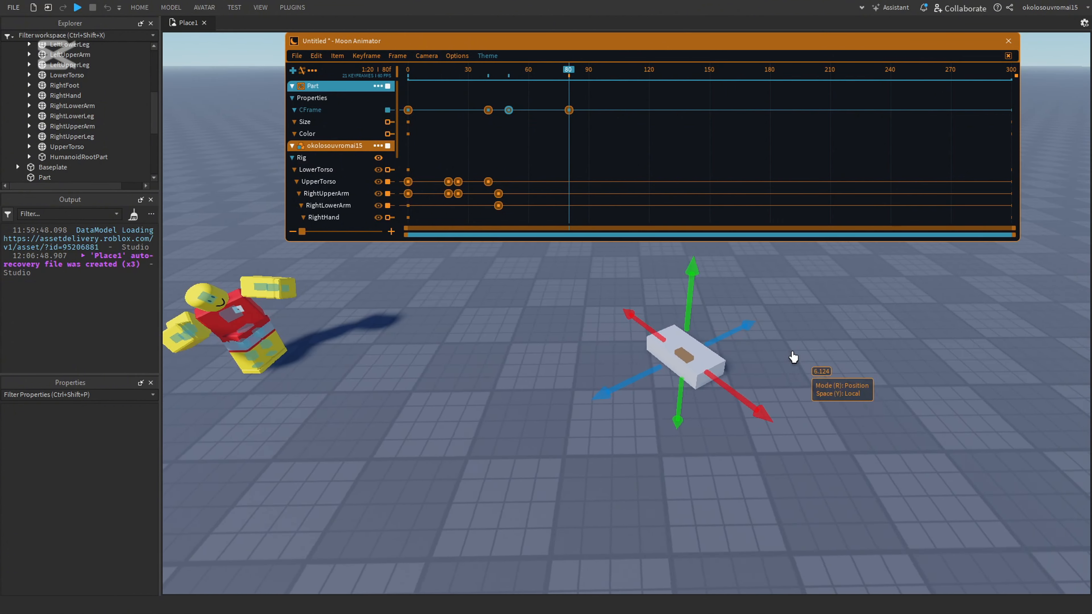
{"action": "left_click_drag", "start_coordinate": [747, 330], "coordinate": [810, 290]}
{"action": "left_click_drag", "start_coordinate": [818, 347], "coordinate": [949, 430]}
{"action": "left_click", "coordinate": [711, 162]}
{"action": "scroll", "coordinate": [713, 344], "scroll_direction": "down", "scroll_amount": 4}
{"action": "right_click_drag", "start_coordinate": [713, 400], "coordinate": [713, 359]}
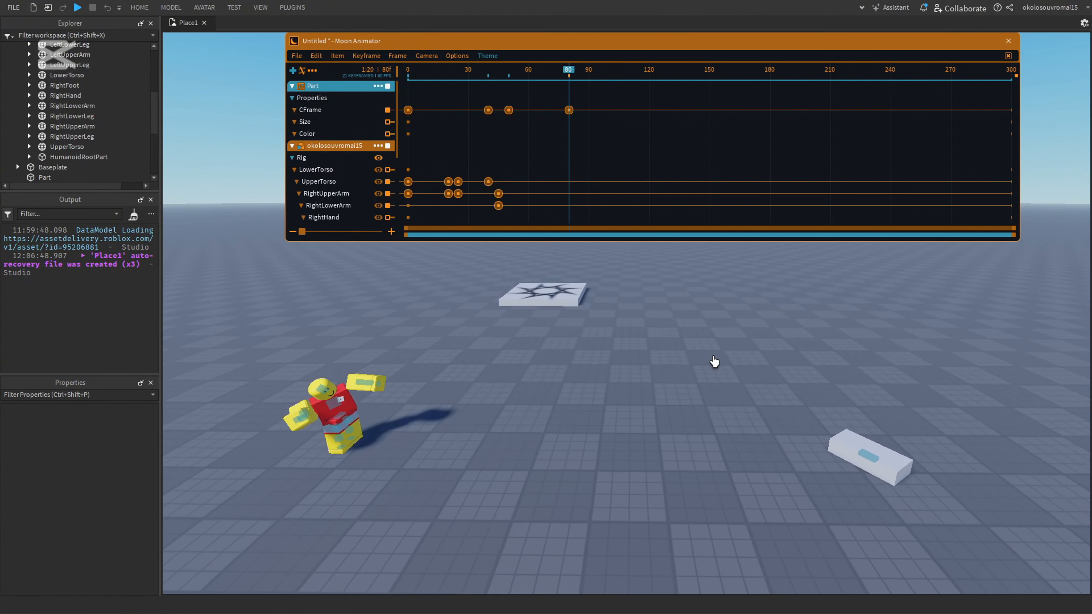
Step: Play the animation repeatedly and examine the Part's flight after the punch from several angles
{"action": "key", "text": "space"}
{"action": "key", "text": "space"}
{"action": "key", "text": "space"}
{"action": "key", "text": "space"}
{"action": "right_click_drag", "start_coordinate": [785, 288], "coordinate": [783, 287]}
{"action": "key", "text": "w"}
{"action": "key", "text": "s"}
{"action": "key", "text": "space"}
{"action": "key", "text": "space"}
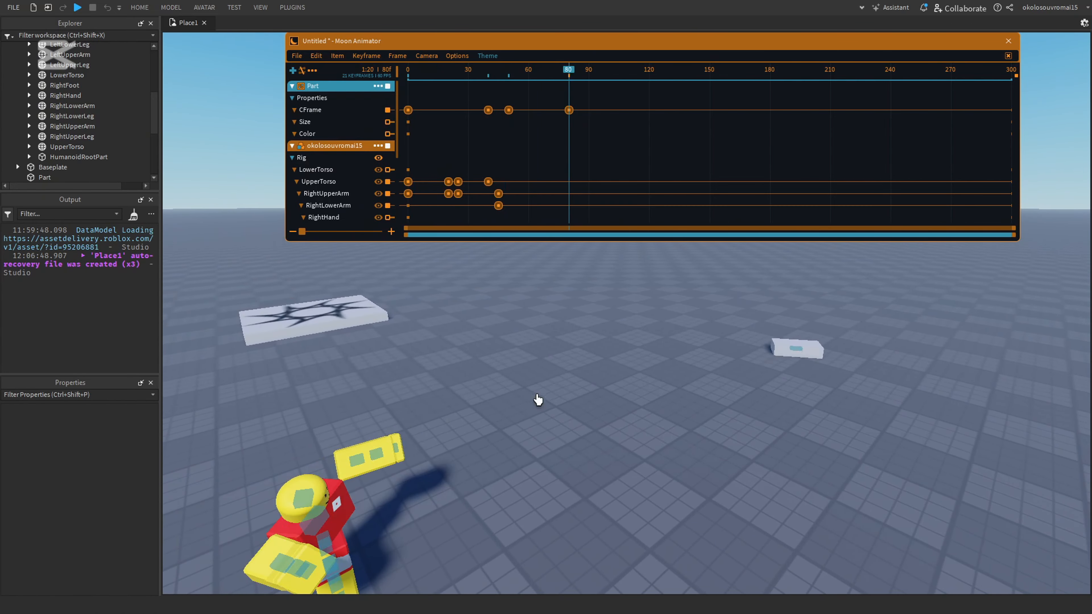
{"action": "key", "text": "space"}
{"action": "key", "text": "space"}
{"action": "key", "text": "a"}
{"action": "right_click_drag", "start_coordinate": [642, 380], "coordinate": [624, 397]}
{"action": "key", "text": "a"}
{"action": "key", "text": "s"}
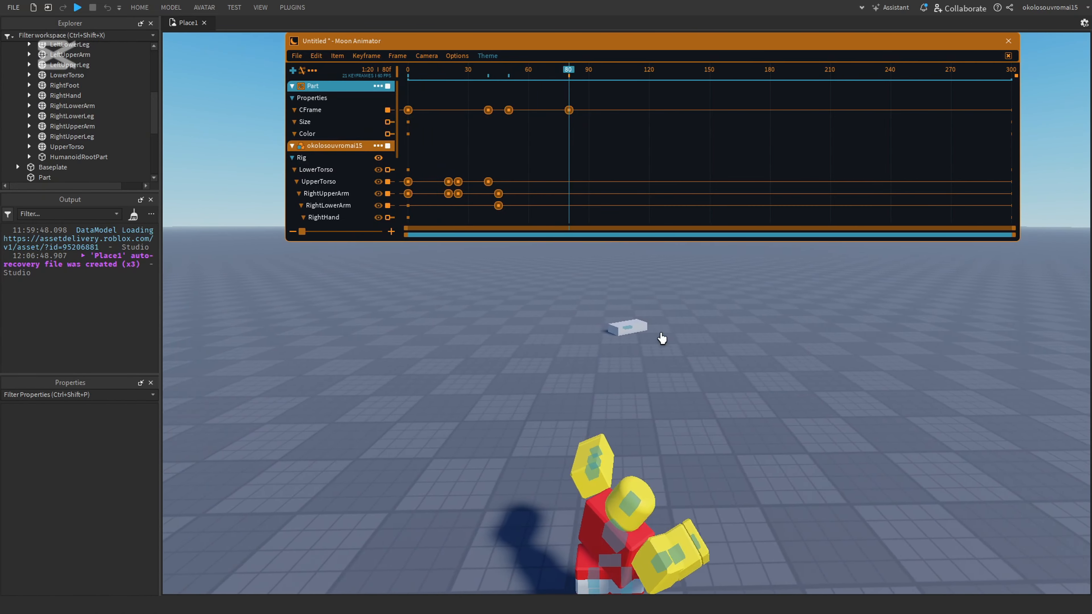
{"action": "key", "text": "space"}
{"action": "key", "text": "space"}
Step: Preview the punch with the animation window hidden, examining it from behind and from the side
{"action": "key", "text": "a"}
{"action": "right_click_drag", "start_coordinate": [723, 344], "coordinate": [723, 344]}
{"action": "key", "text": "s"}
{"action": "key", "text": "space"}
{"action": "key", "text": "s"}
{"action": "key", "text": "w"}
{"action": "right_click_drag", "start_coordinate": [663, 247], "coordinate": [663, 247]}
{"action": "key", "text": "d"}
{"action": "right_click_drag", "start_coordinate": [422, 134], "coordinate": [227, 85]}
{"action": "key", "text": "d"}
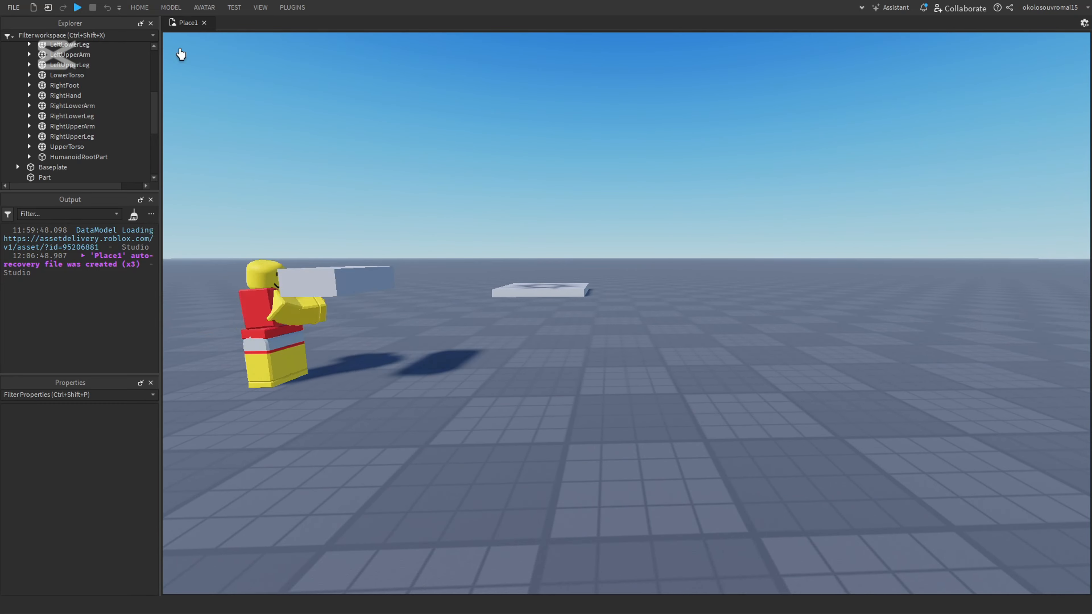
{"action": "key", "text": "a"}
{"action": "key", "text": "w"}
{"action": "right_click_drag", "start_coordinate": [390, 278], "coordinate": [390, 278]}
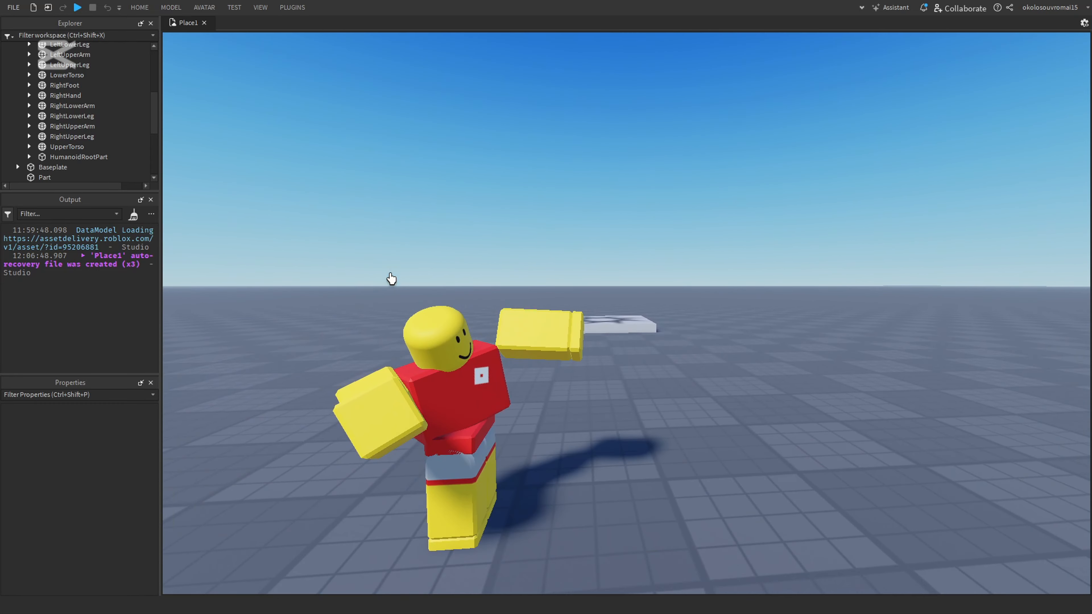
{"action": "key", "text": "space"}
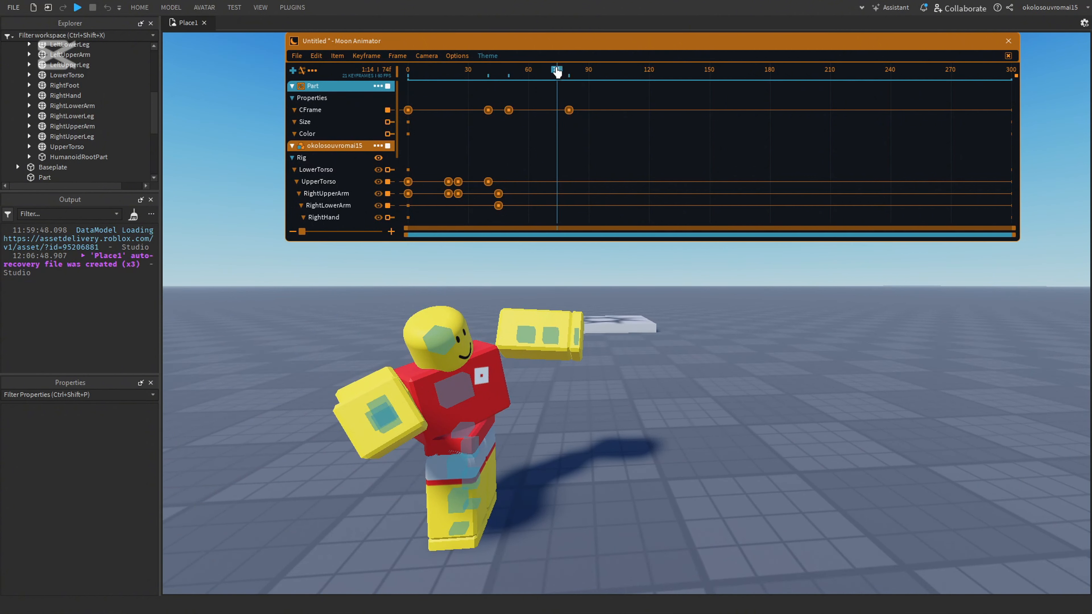
Step: Keyframe the Part's Color at frames 40 and 50, entering 1,1,1 for the frame 50 keyframe
{"action": "left_click_drag", "start_coordinate": [556, 71], "coordinate": [508, 150]}
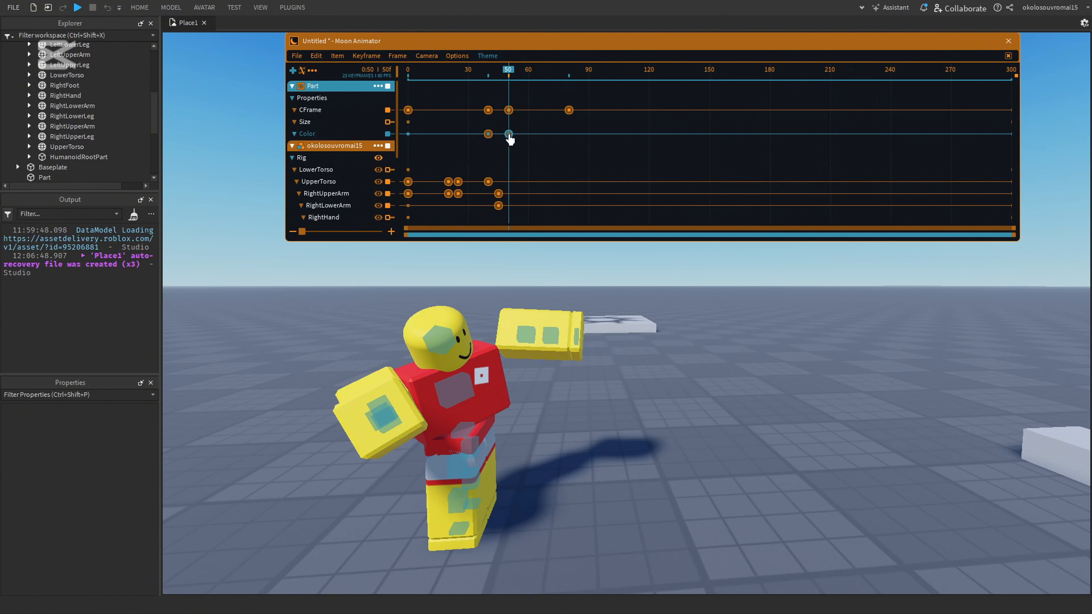
{"action": "double_click", "coordinate": [508, 135]}
{"action": "left_click", "coordinate": [731, 160]}
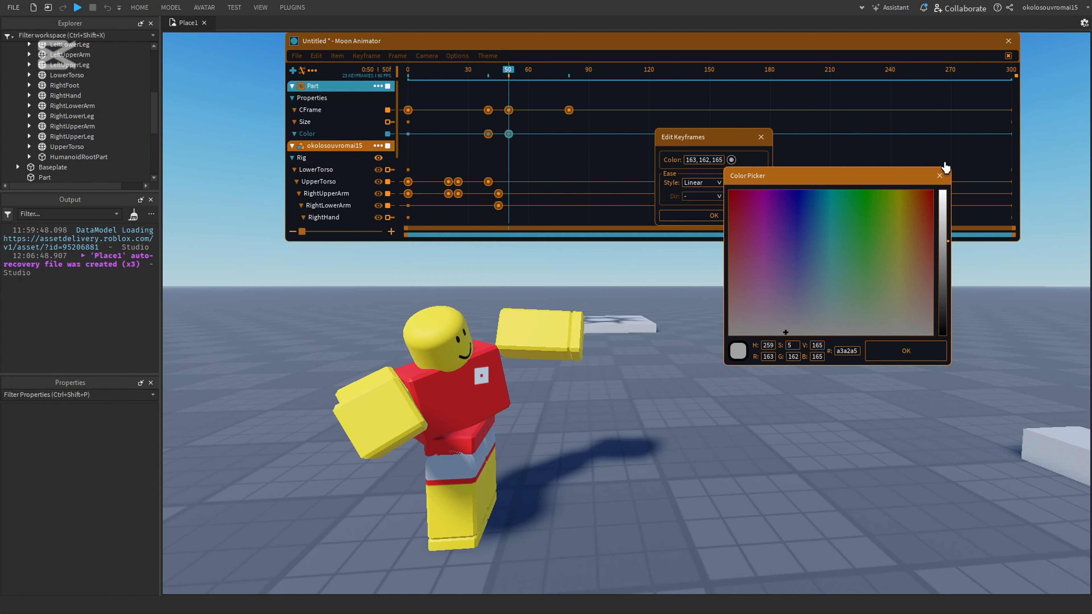
{"action": "left_click", "coordinate": [940, 183]}
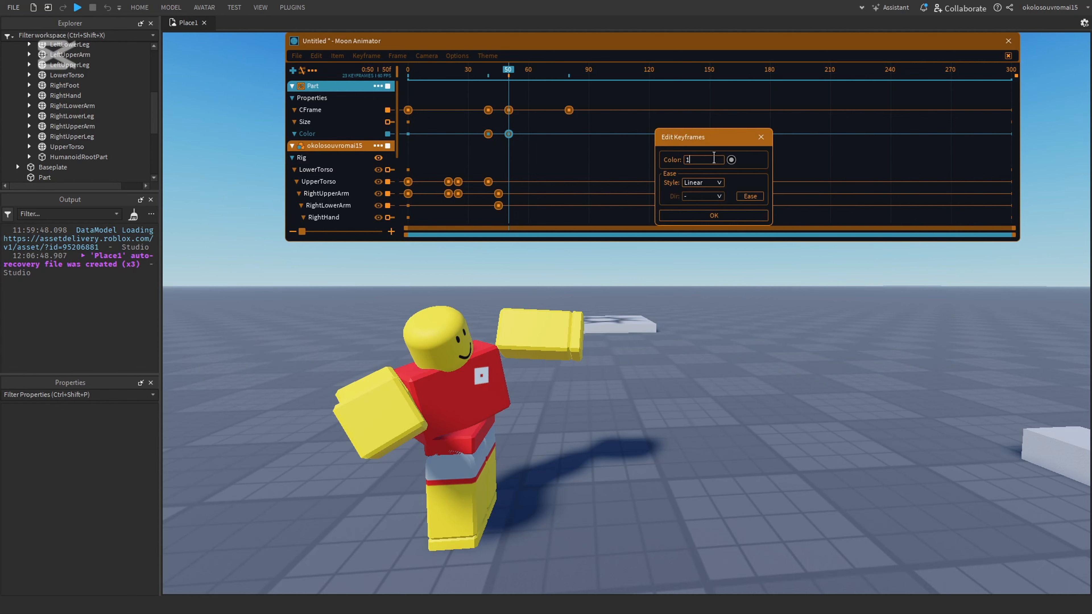
{"action": "left_click", "coordinate": [714, 158]}
{"action": "type", "text": "1,1,1"}
{"action": "key", "text": "Return"}
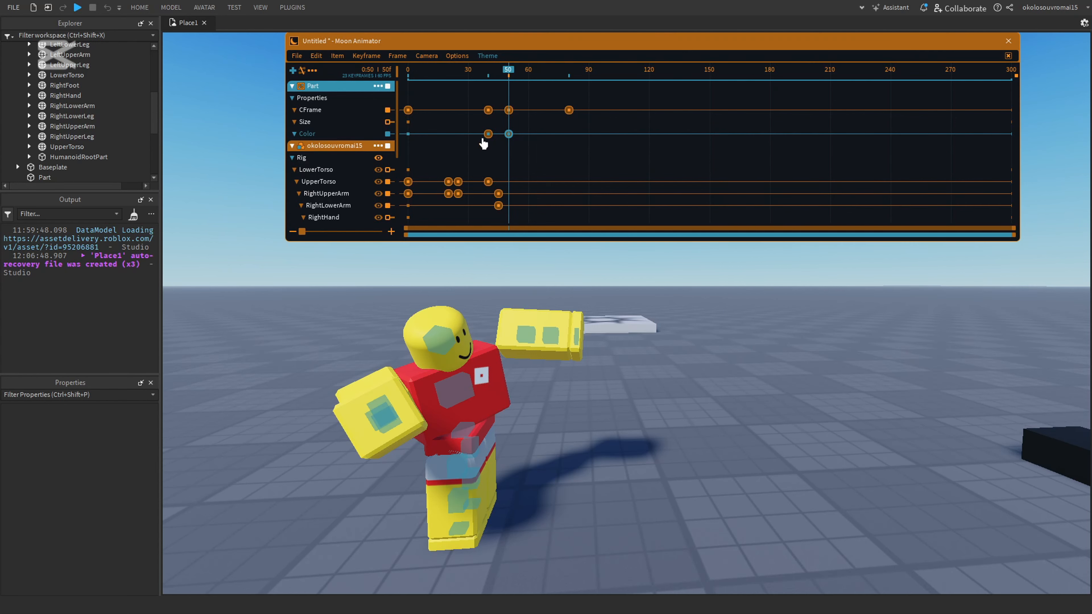
Step: Set the Part's Color keyframe at frame 50 to 255,0,0
{"action": "double_click", "coordinate": [509, 135]}
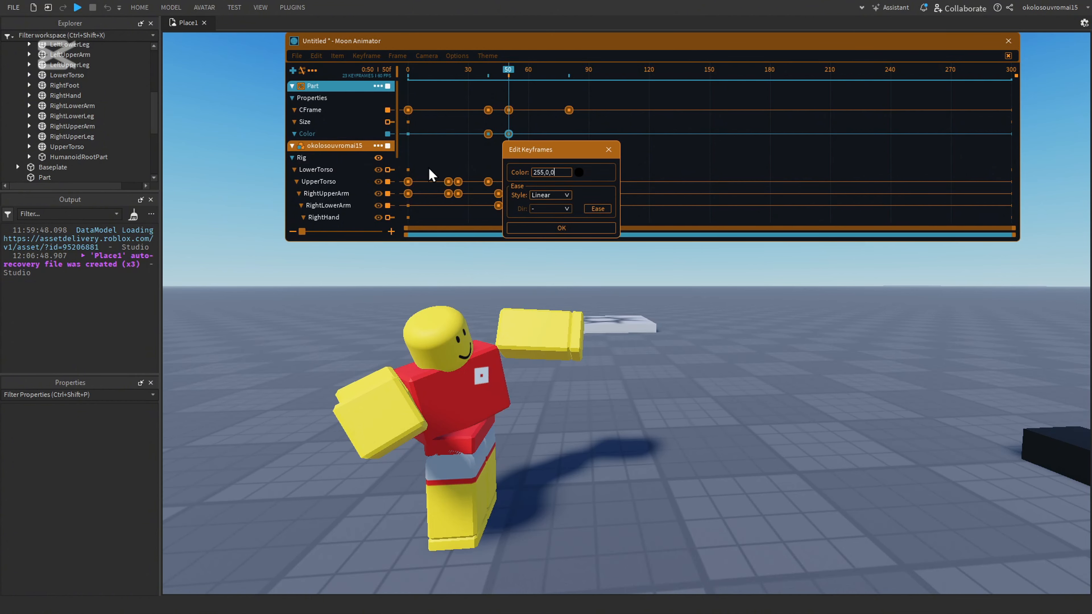
{"action": "key", "text": "Return"}
Step: Hide the animation window and play the animation to check the Part's color change from the side
{"action": "right_click_drag", "start_coordinate": [704, 300], "coordinate": [704, 301]}
{"action": "scroll", "coordinate": [703, 301], "scroll_direction": "down", "scroll_amount": 3}
{"action": "right_click_drag", "start_coordinate": [924, 325], "coordinate": [1011, 349]}
{"action": "scroll", "coordinate": [923, 323], "scroll_direction": "down", "scroll_amount": 2}
{"action": "key", "text": "h"}
{"action": "key", "text": "w"}
{"action": "key", "text": "q"}
{"action": "key", "text": "s"}
{"action": "key", "text": "d"}
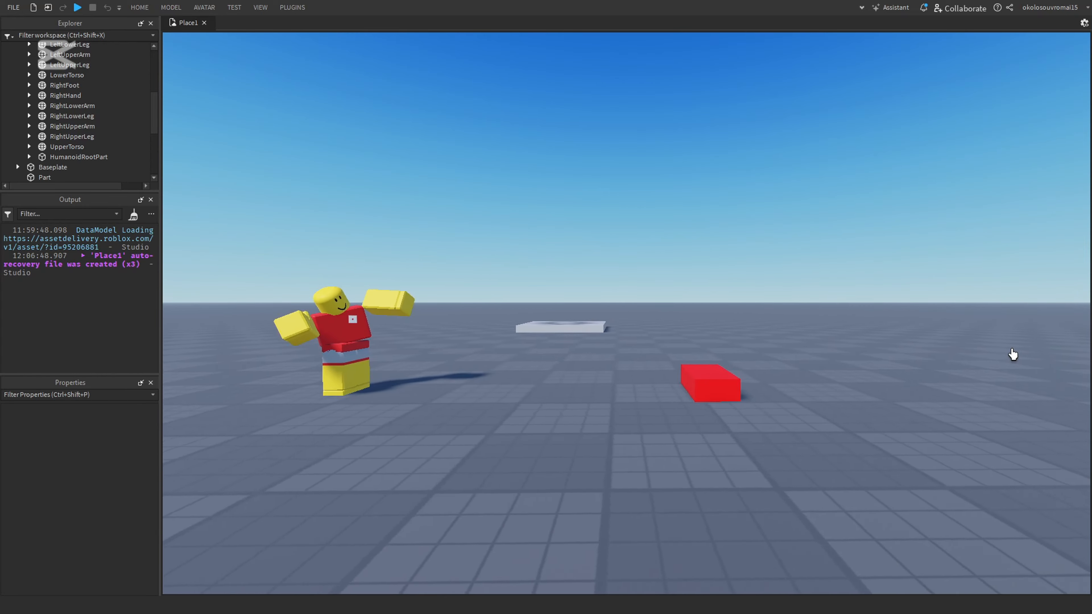
{"action": "key", "text": "w"}
{"action": "key", "text": "space"}
{"action": "key", "text": "s"}
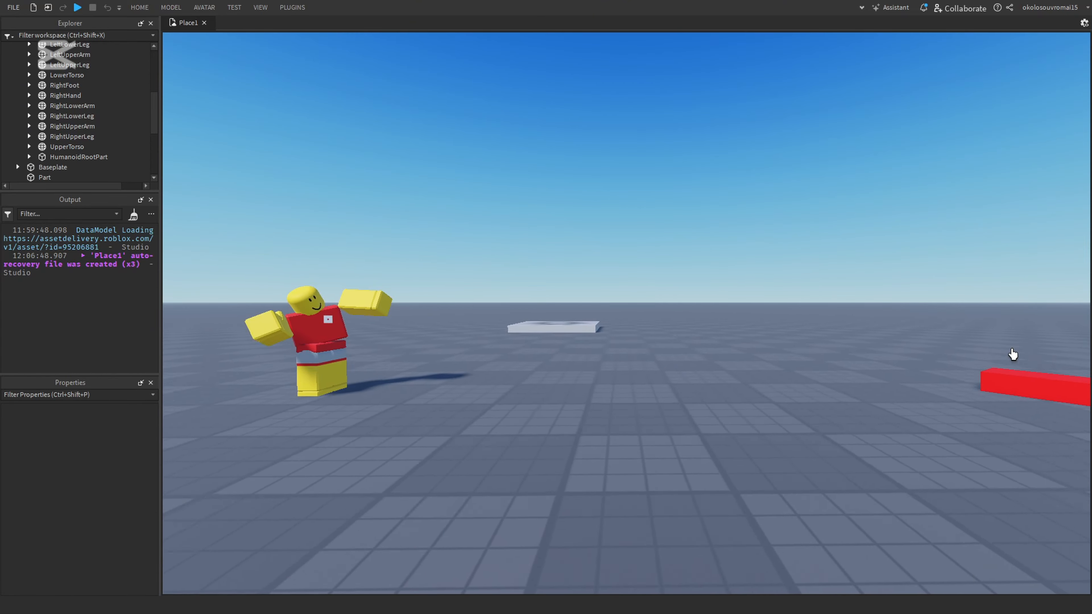
Step: Replay the animation and examine the punch and the red Part from behind and from above
{"action": "key", "text": "w"}
{"action": "key", "text": "a"}
{"action": "right_click_drag", "start_coordinate": [983, 332], "coordinate": [982, 332]}
{"action": "key", "text": "s"}
{"action": "key", "text": "a"}
{"action": "key", "text": "w"}
{"action": "key", "text": "s"}
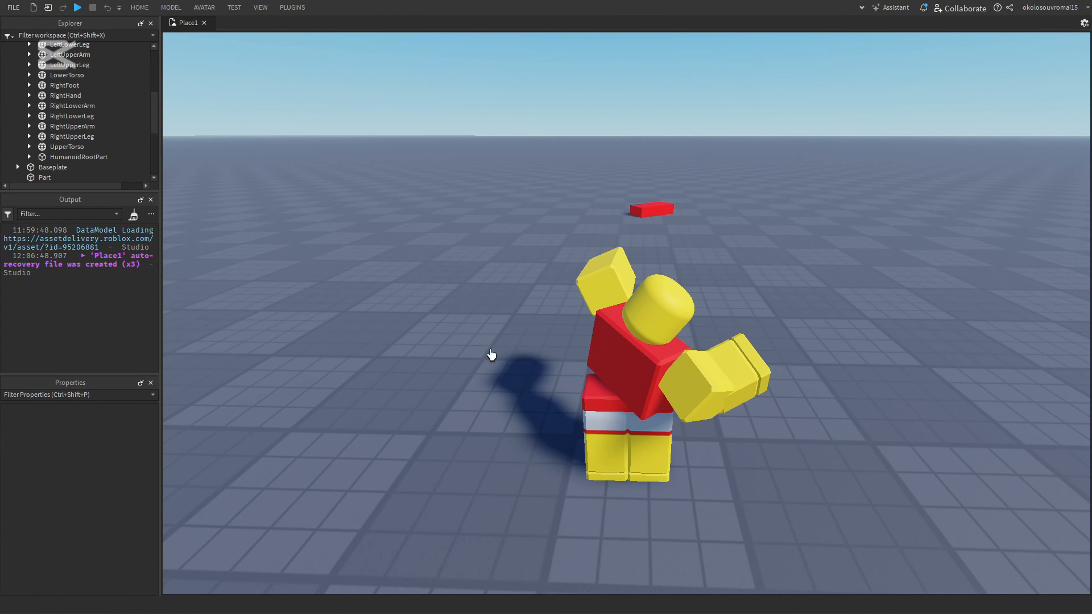
{"action": "right_click_drag", "start_coordinate": [679, 225], "coordinate": [679, 251]}
{"action": "key", "text": "d"}
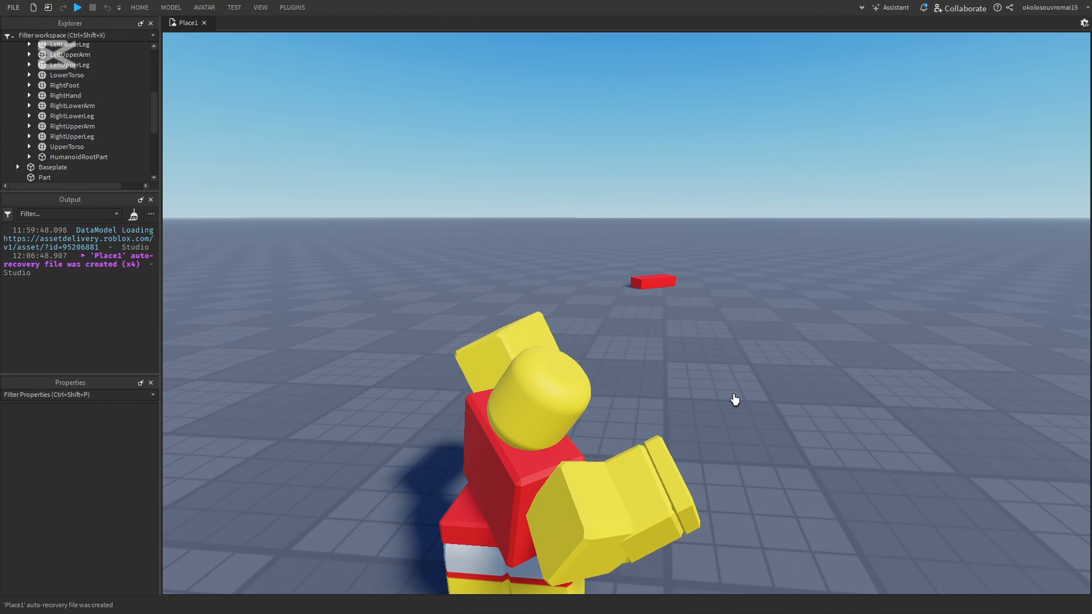
{"action": "key", "text": "space"}
{"action": "key", "text": "s"}
{"action": "right_click_drag", "start_coordinate": [711, 532], "coordinate": [711, 531]}
{"action": "key", "text": "s"}
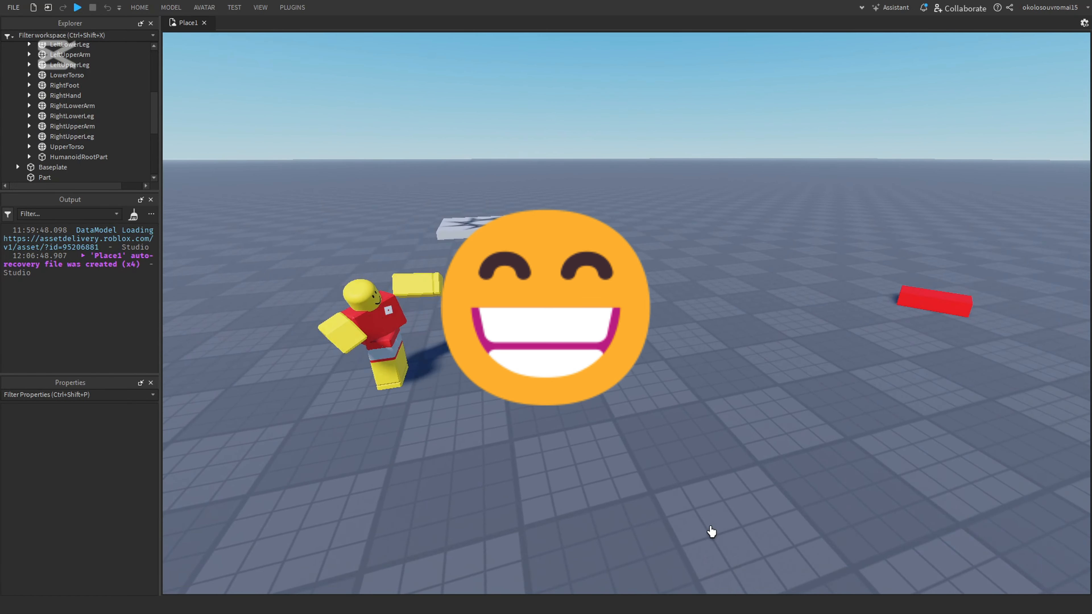
{"action": "key", "text": "d"}
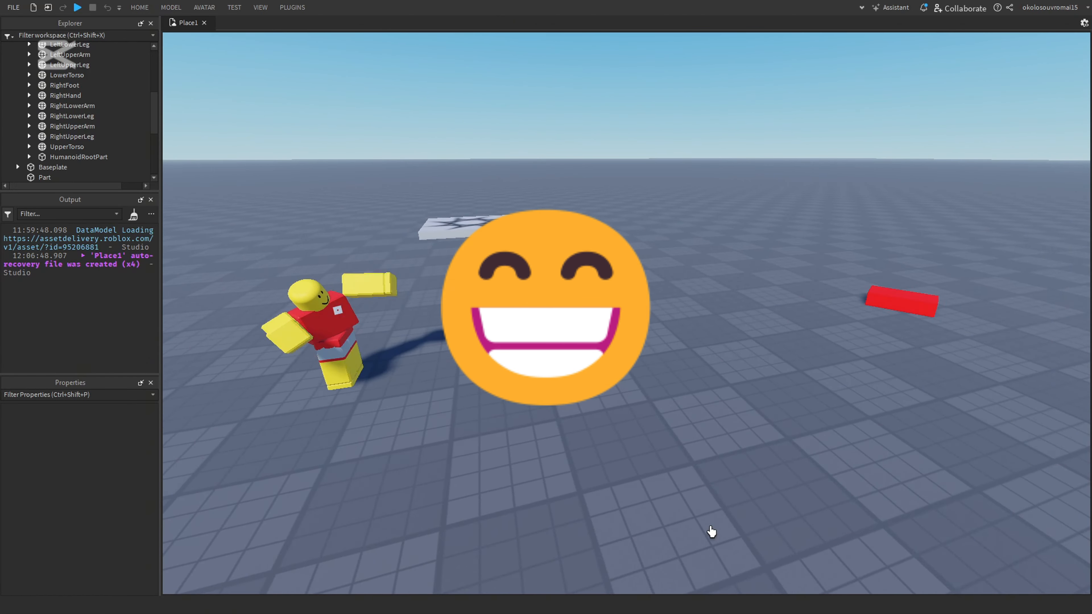